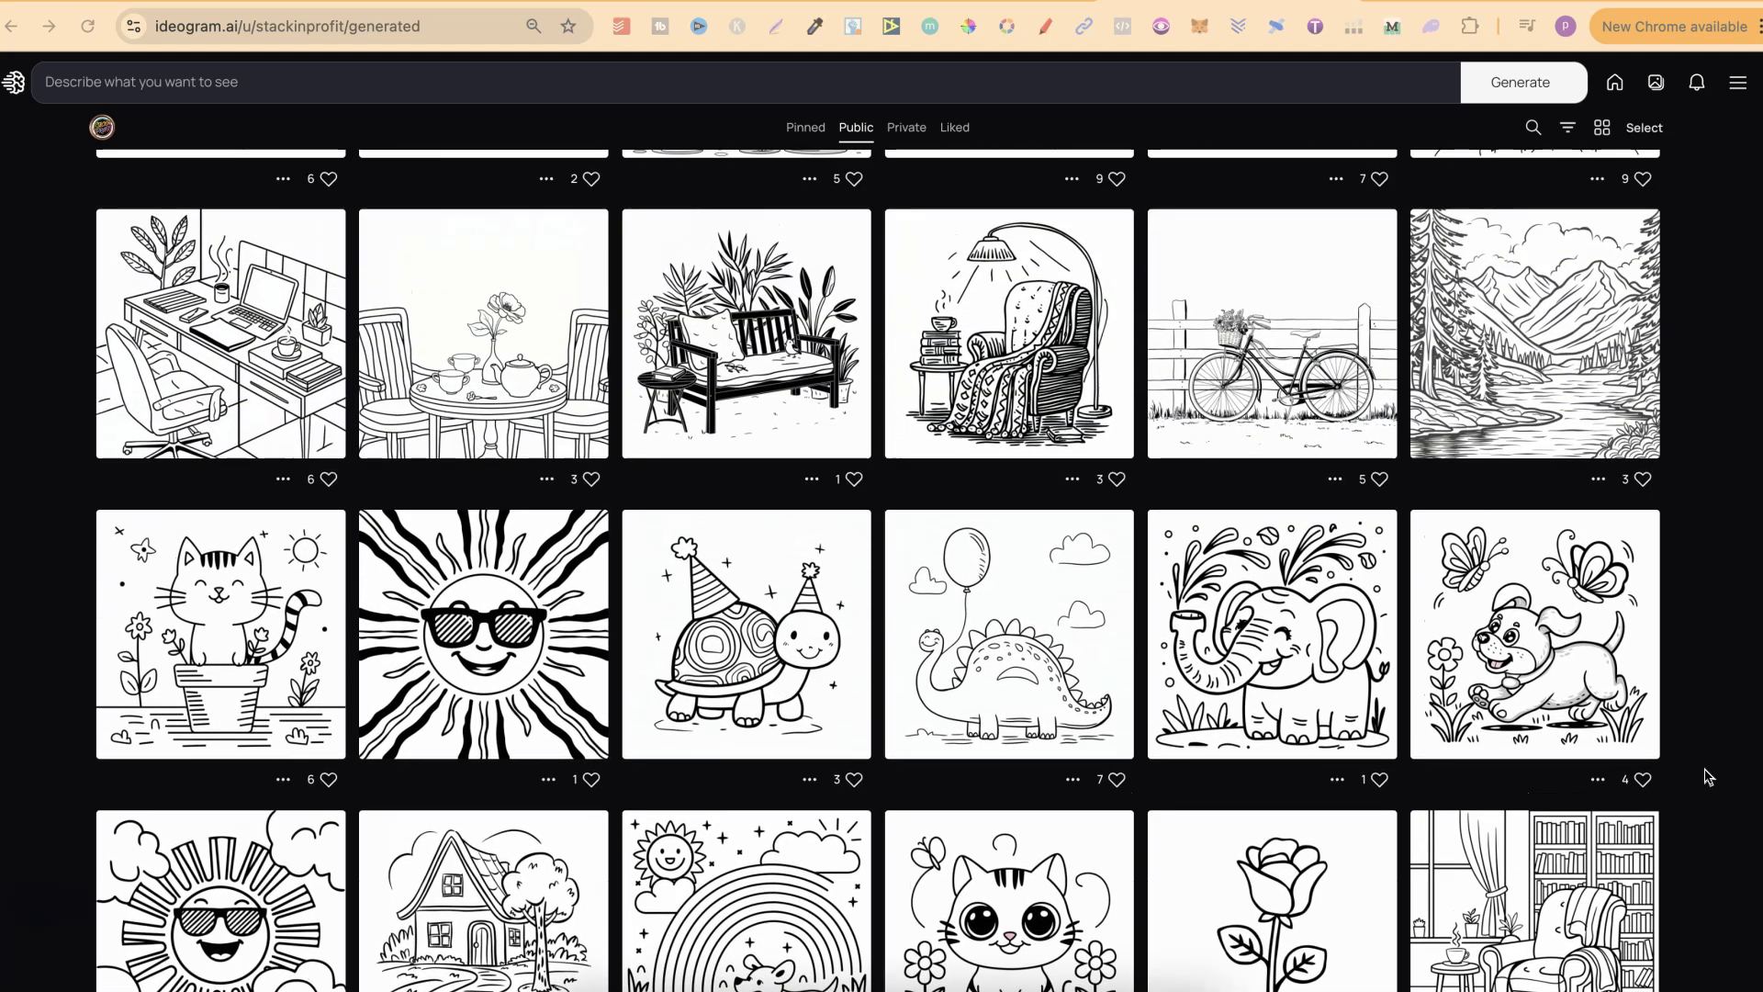
- Browse the public gallery back to the newest coloring pages of foxes, owls and lions
scroll(1708, 777, up, 3)
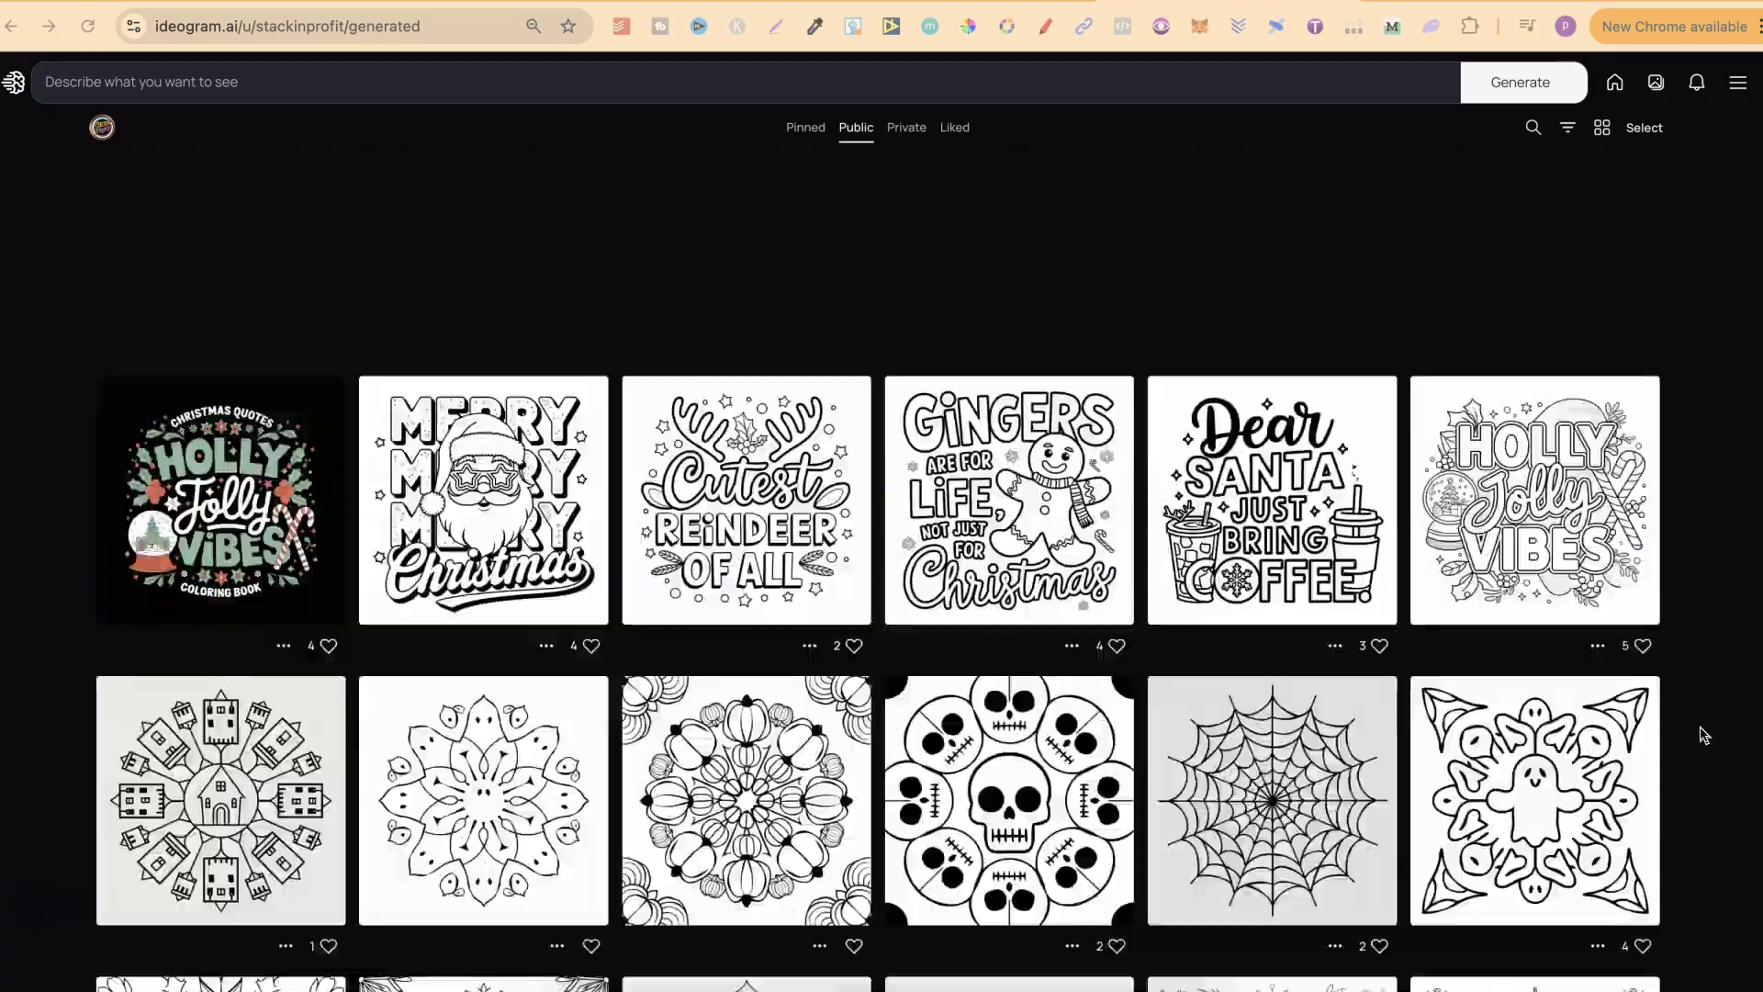
scroll(1704, 735, up, 20)
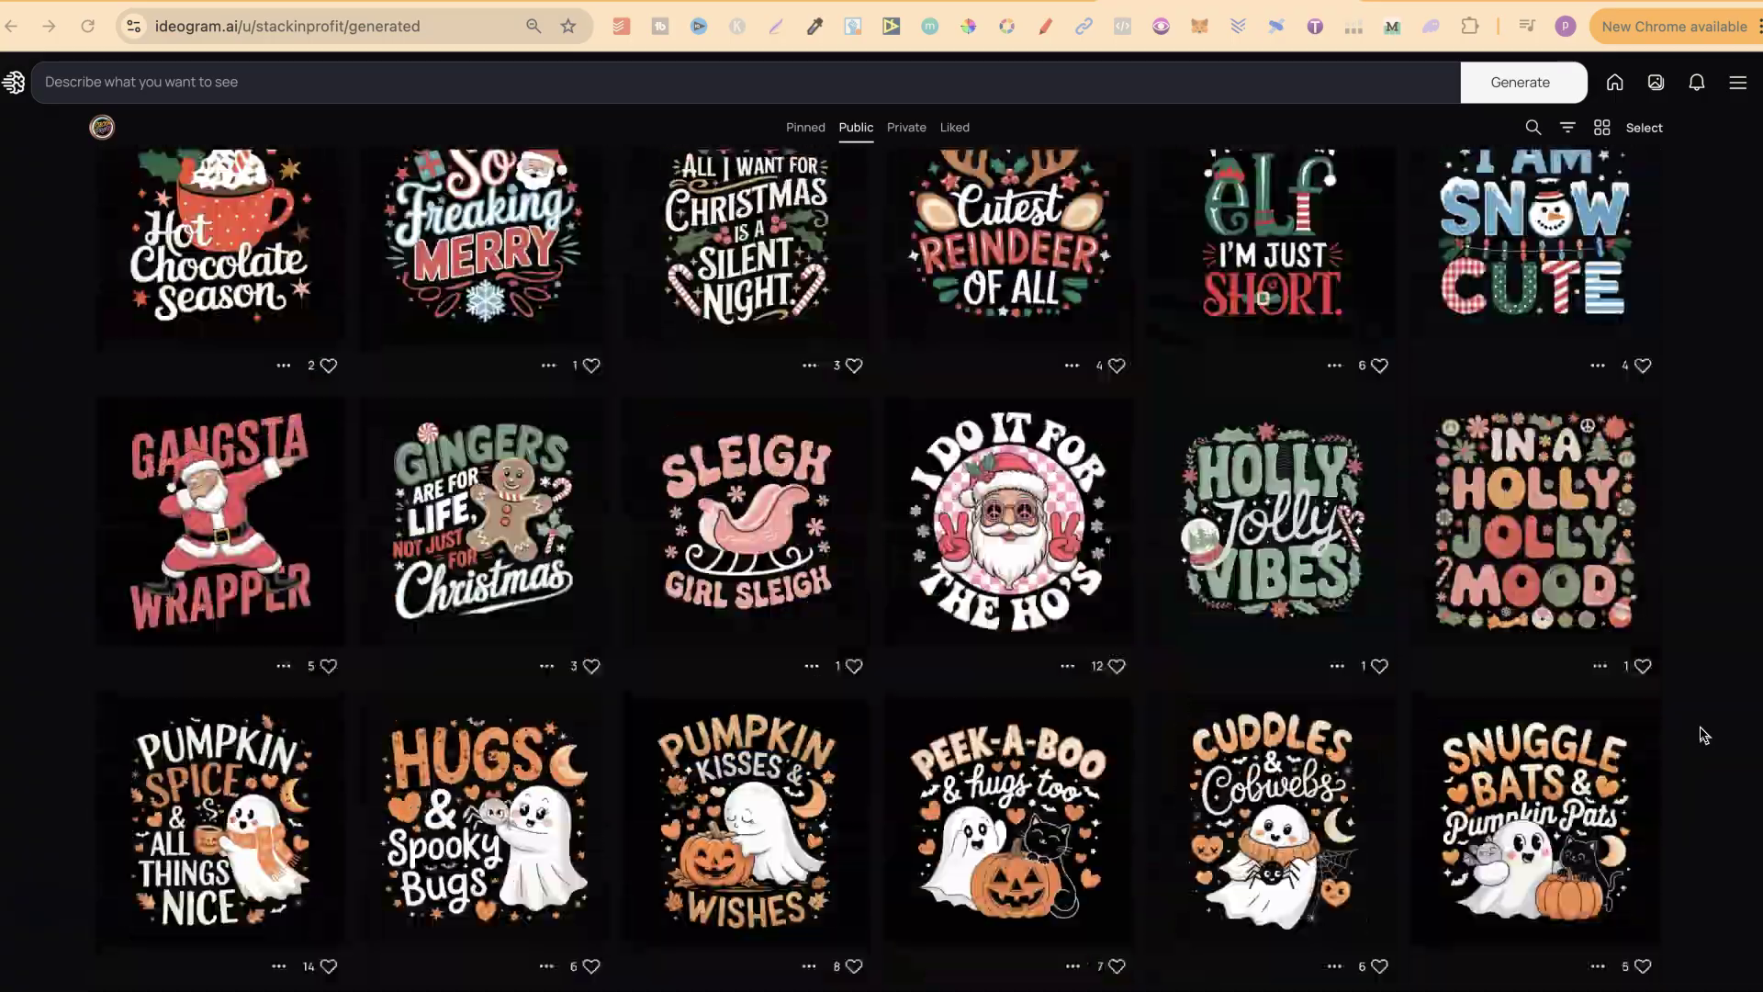
scroll(1704, 734, up, 20)
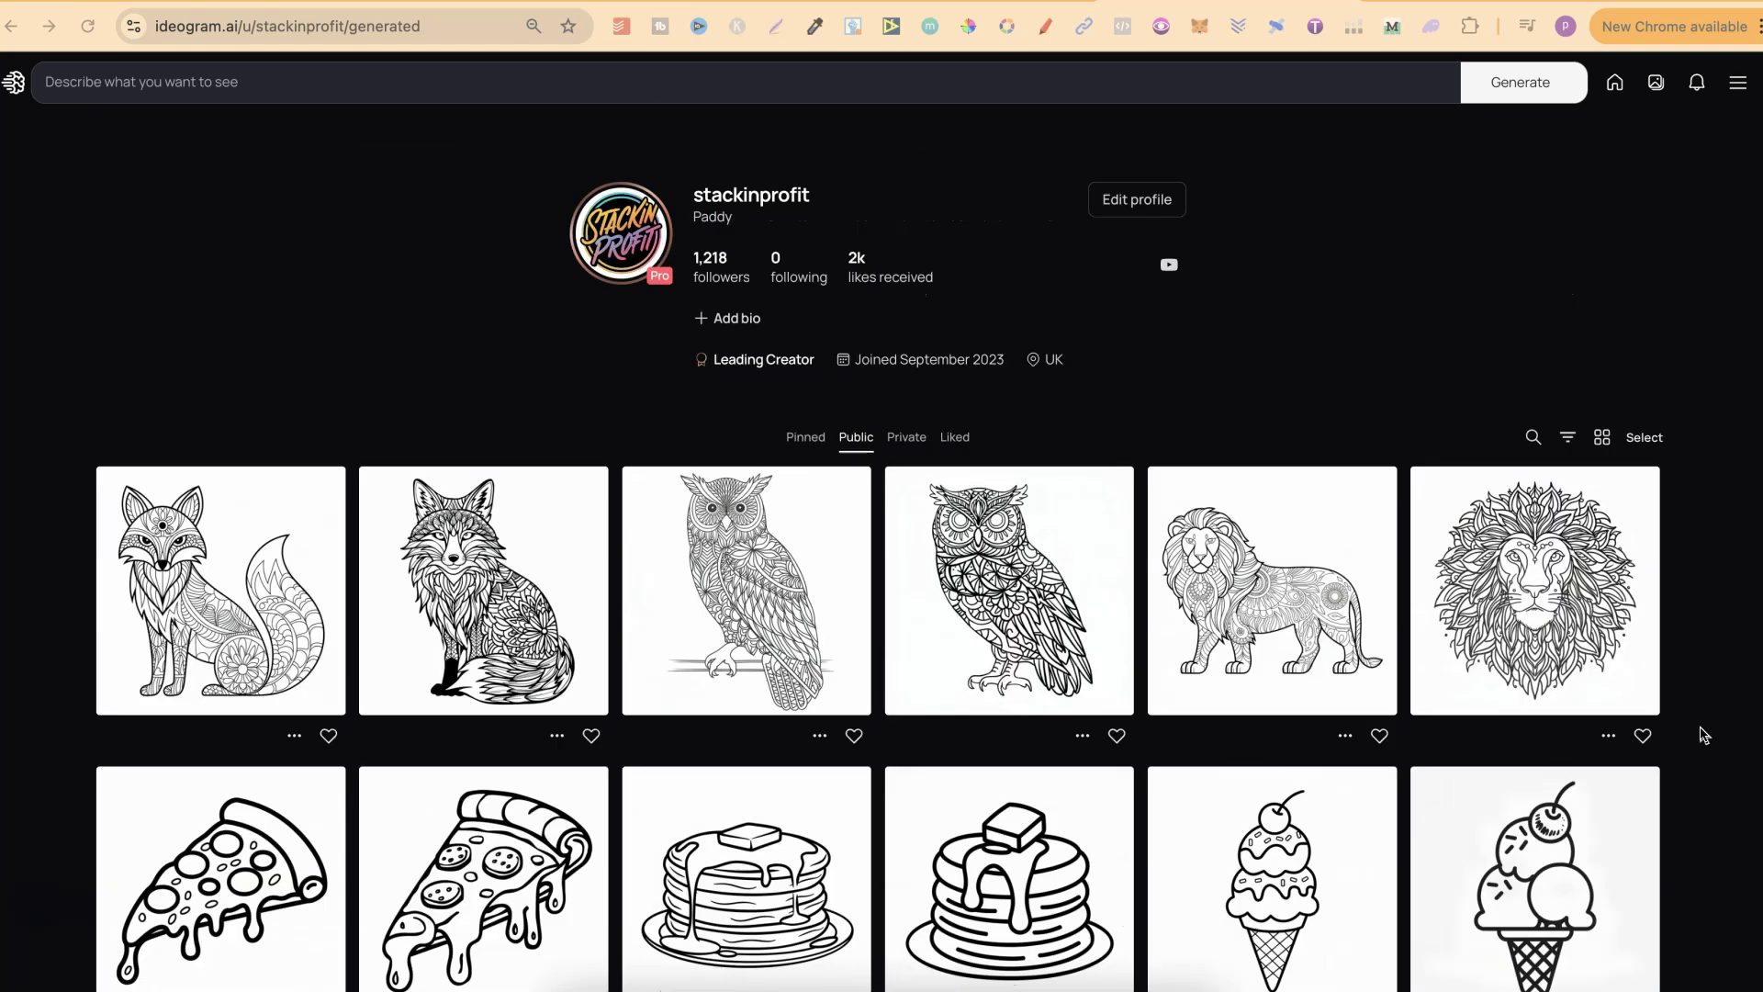
scroll(1704, 735, down, 3)
click(1701, 733)
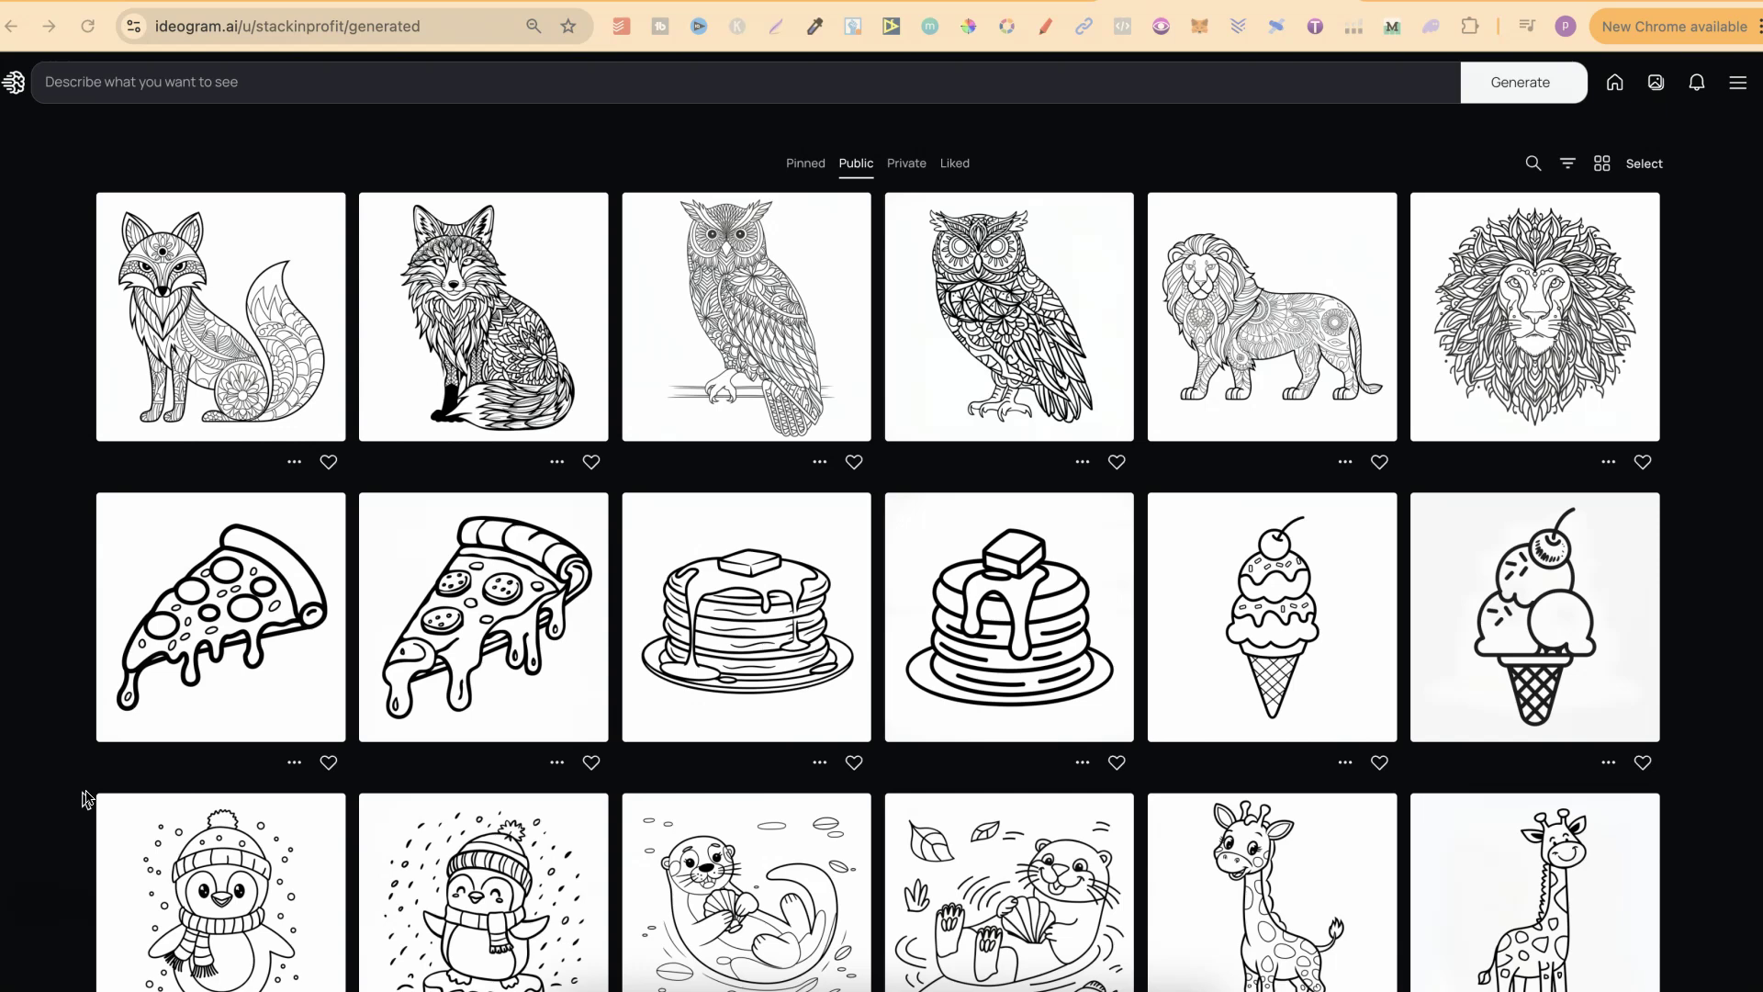
- Switch to the Gumroad page for The Ultimate Coloring Page Prompt Generator V2 and read through its product description
click(1421, 3)
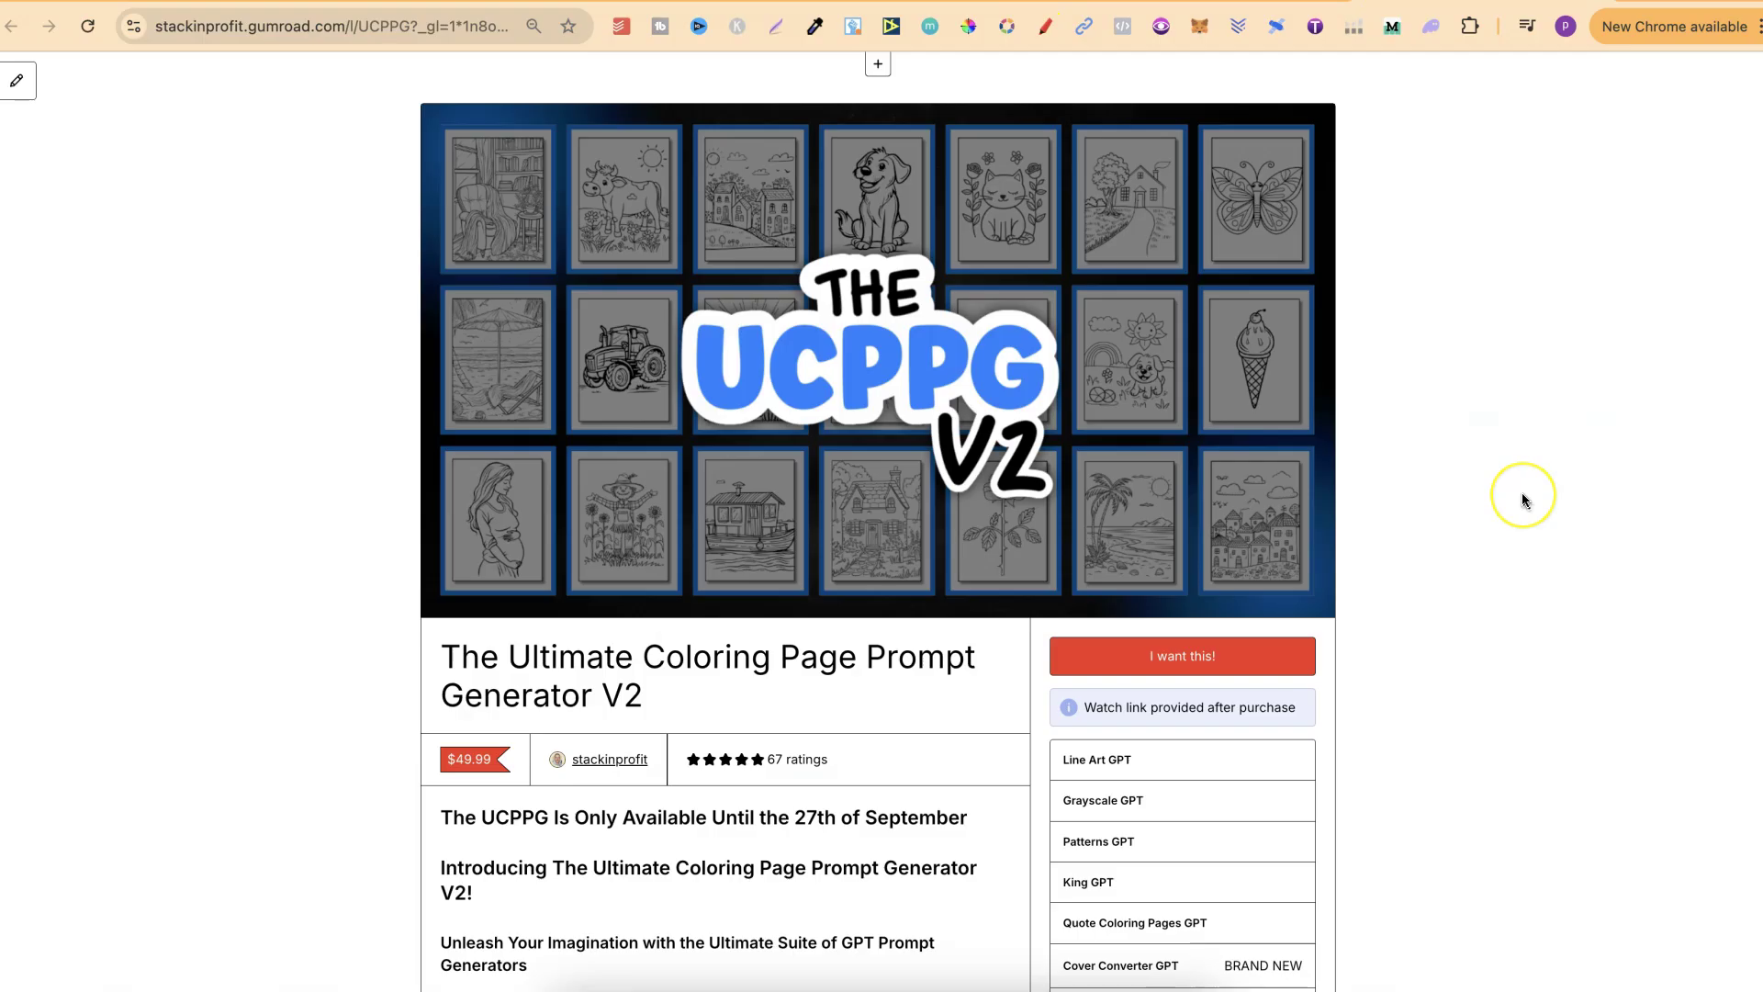
scroll(1522, 496, down, 1)
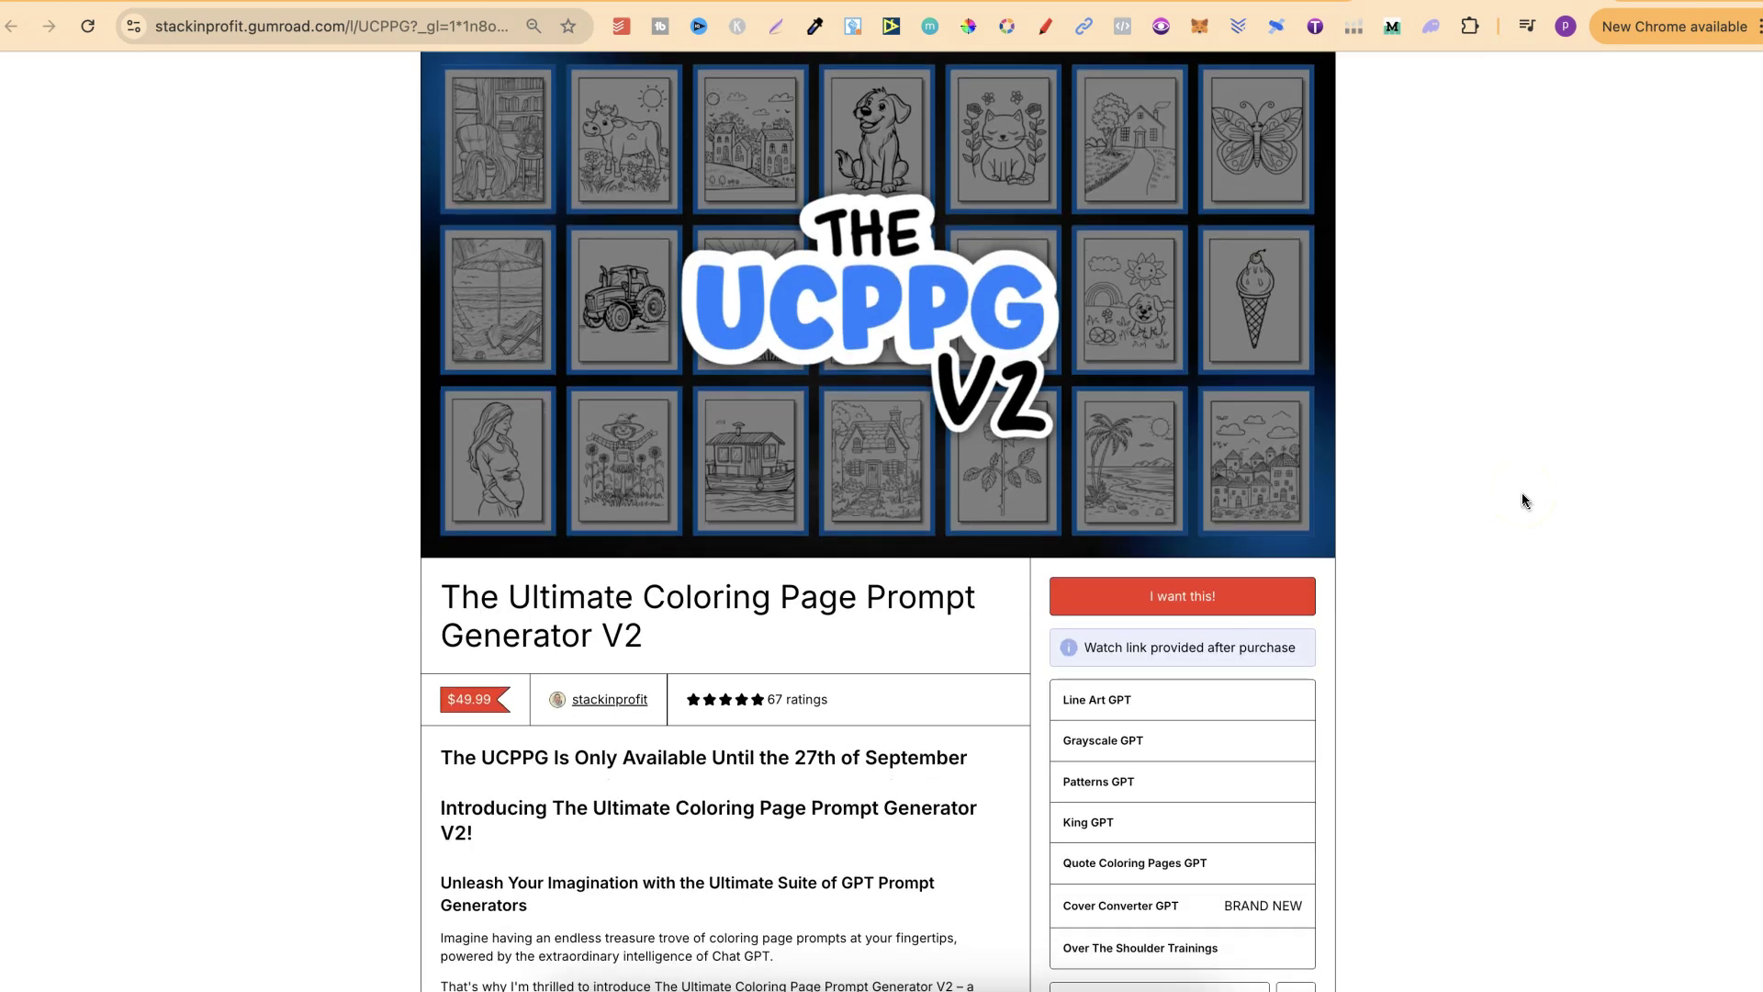
scroll(1523, 497, down, 2)
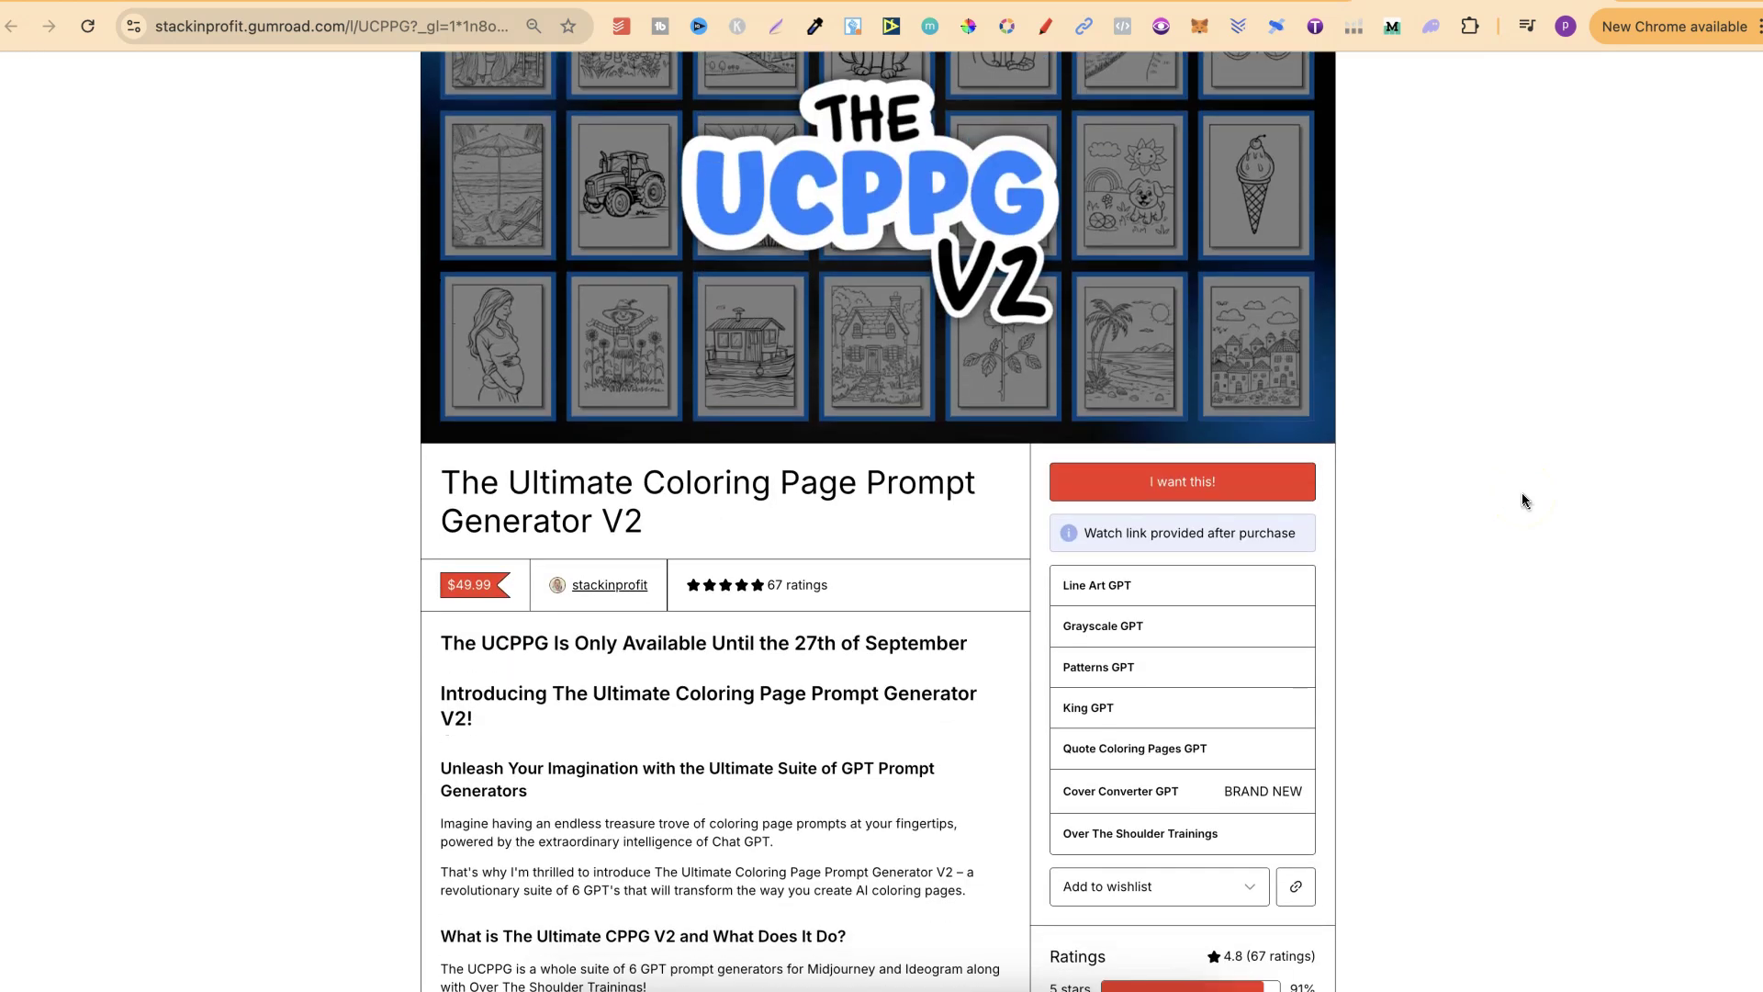
scroll(1523, 496, down, 3)
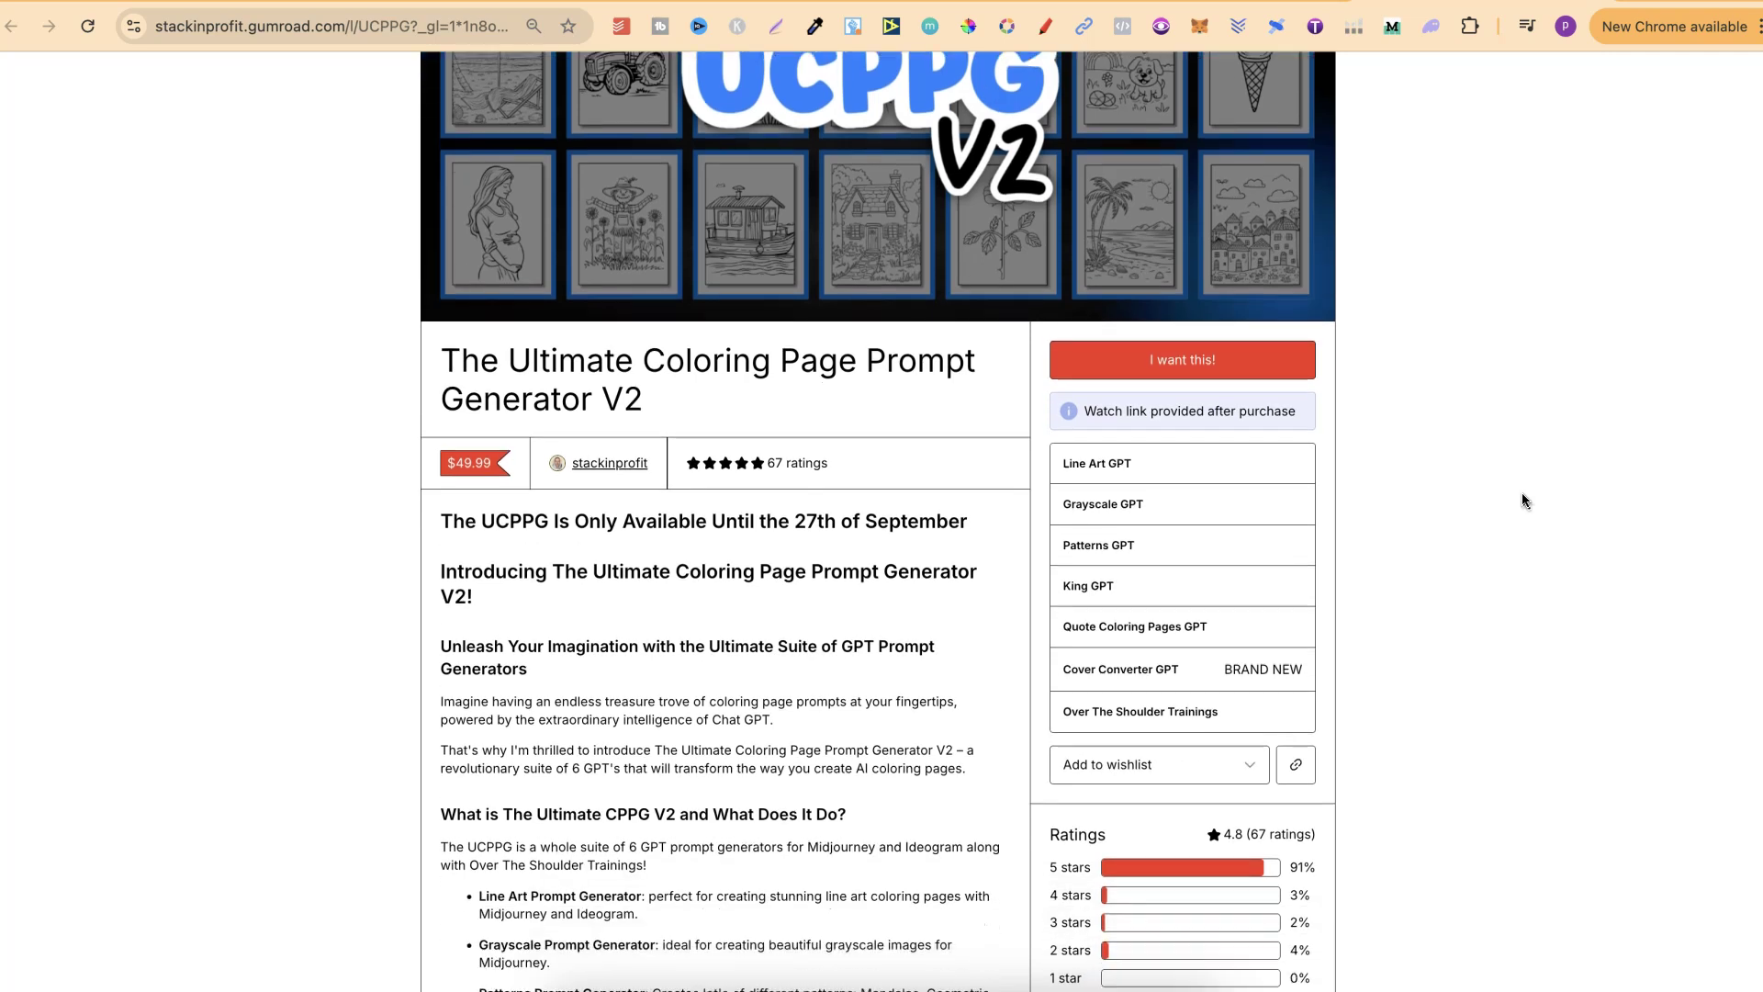
scroll(1523, 500, down, 2)
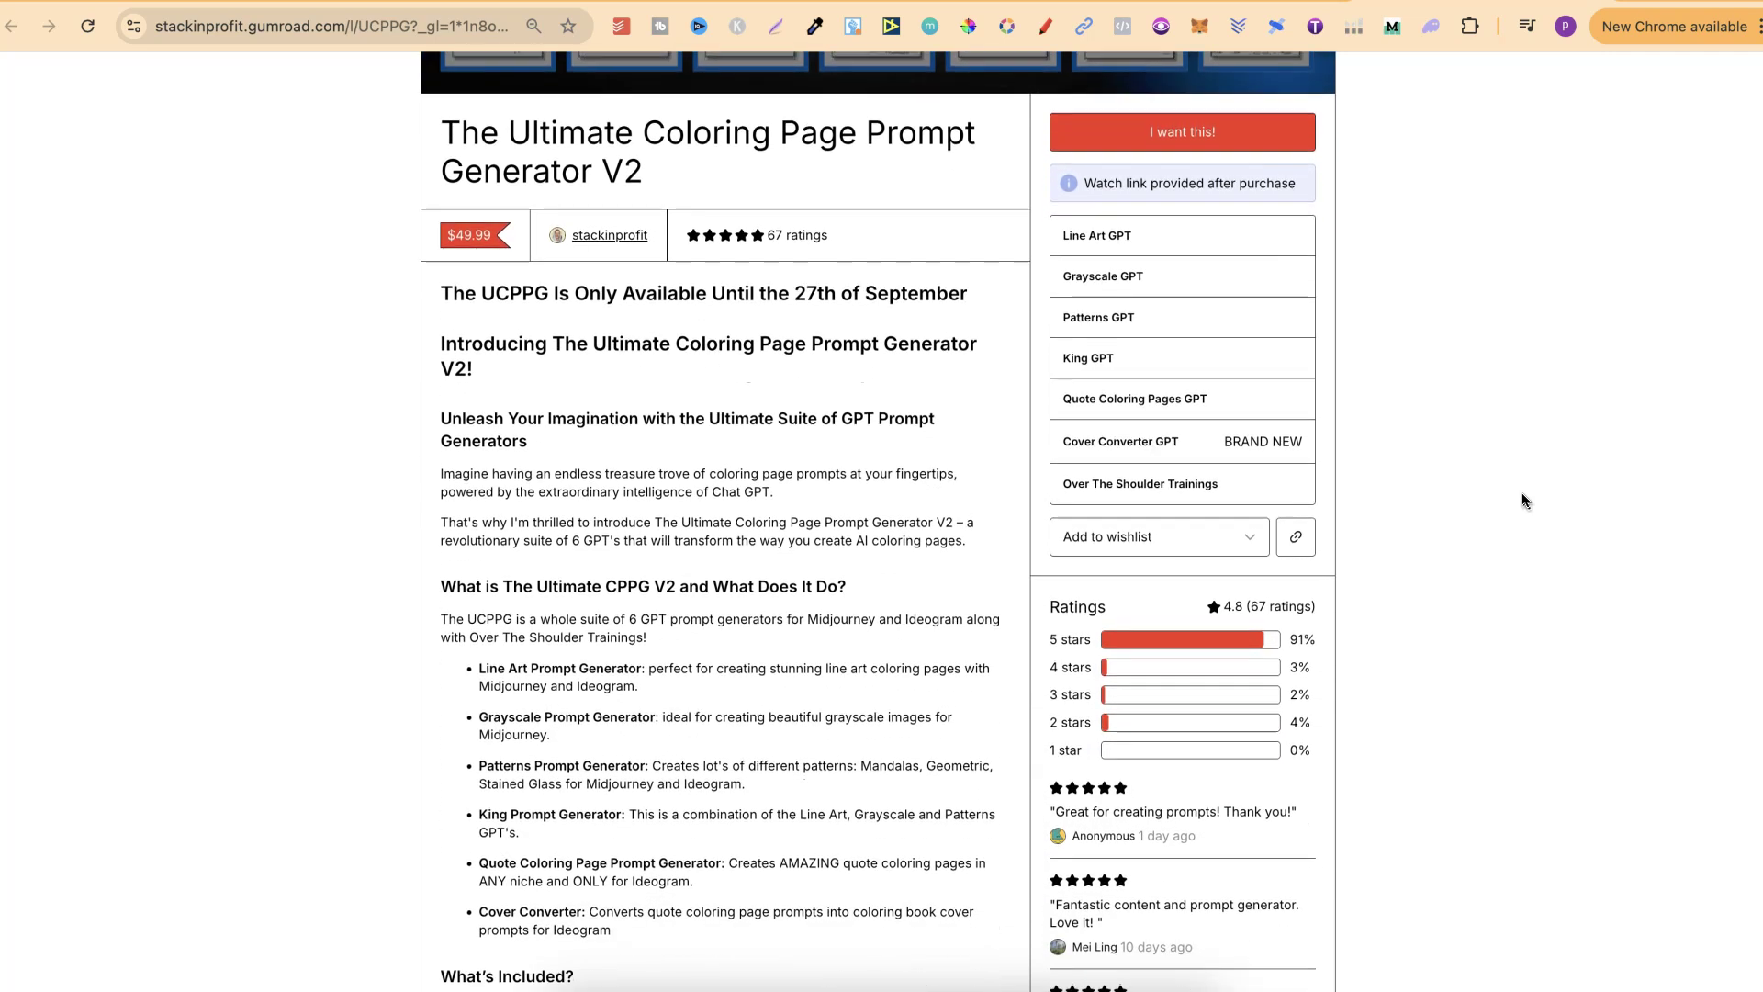
- Highlight the product's included GPTs, singling out the Quote Coloring Pages GPT and the Cover Converter GPT
drag(1231, 495, 1060, 233)
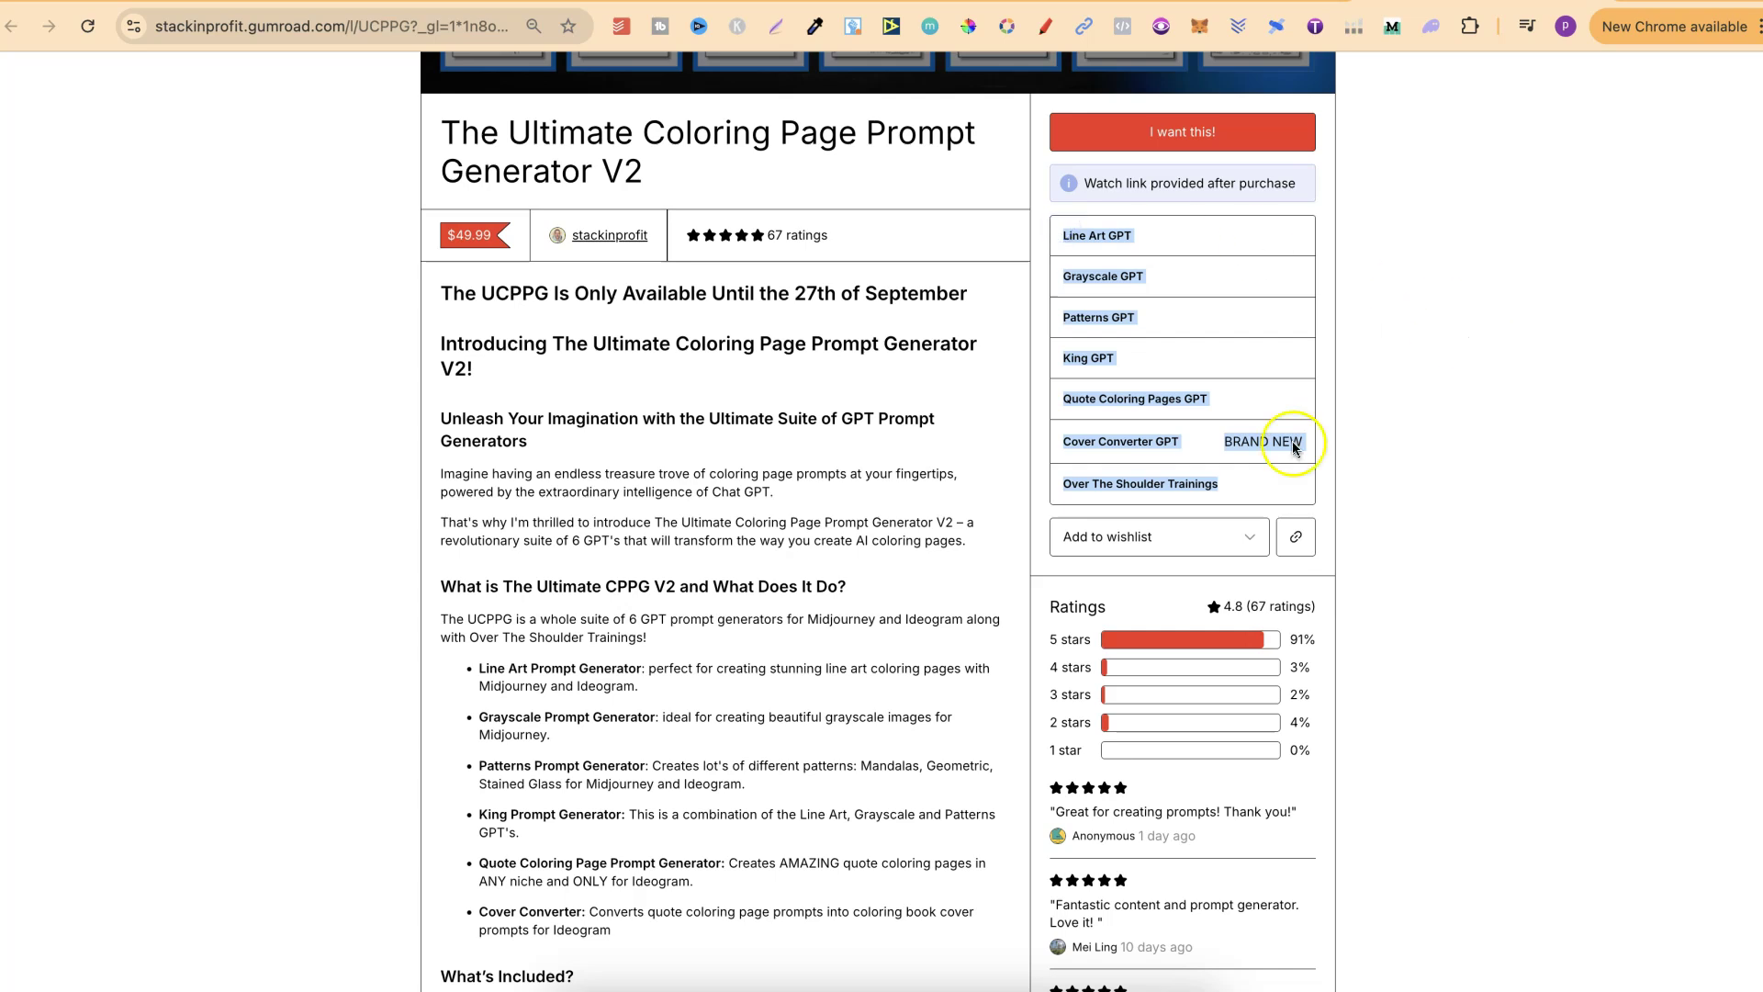
click(1244, 354)
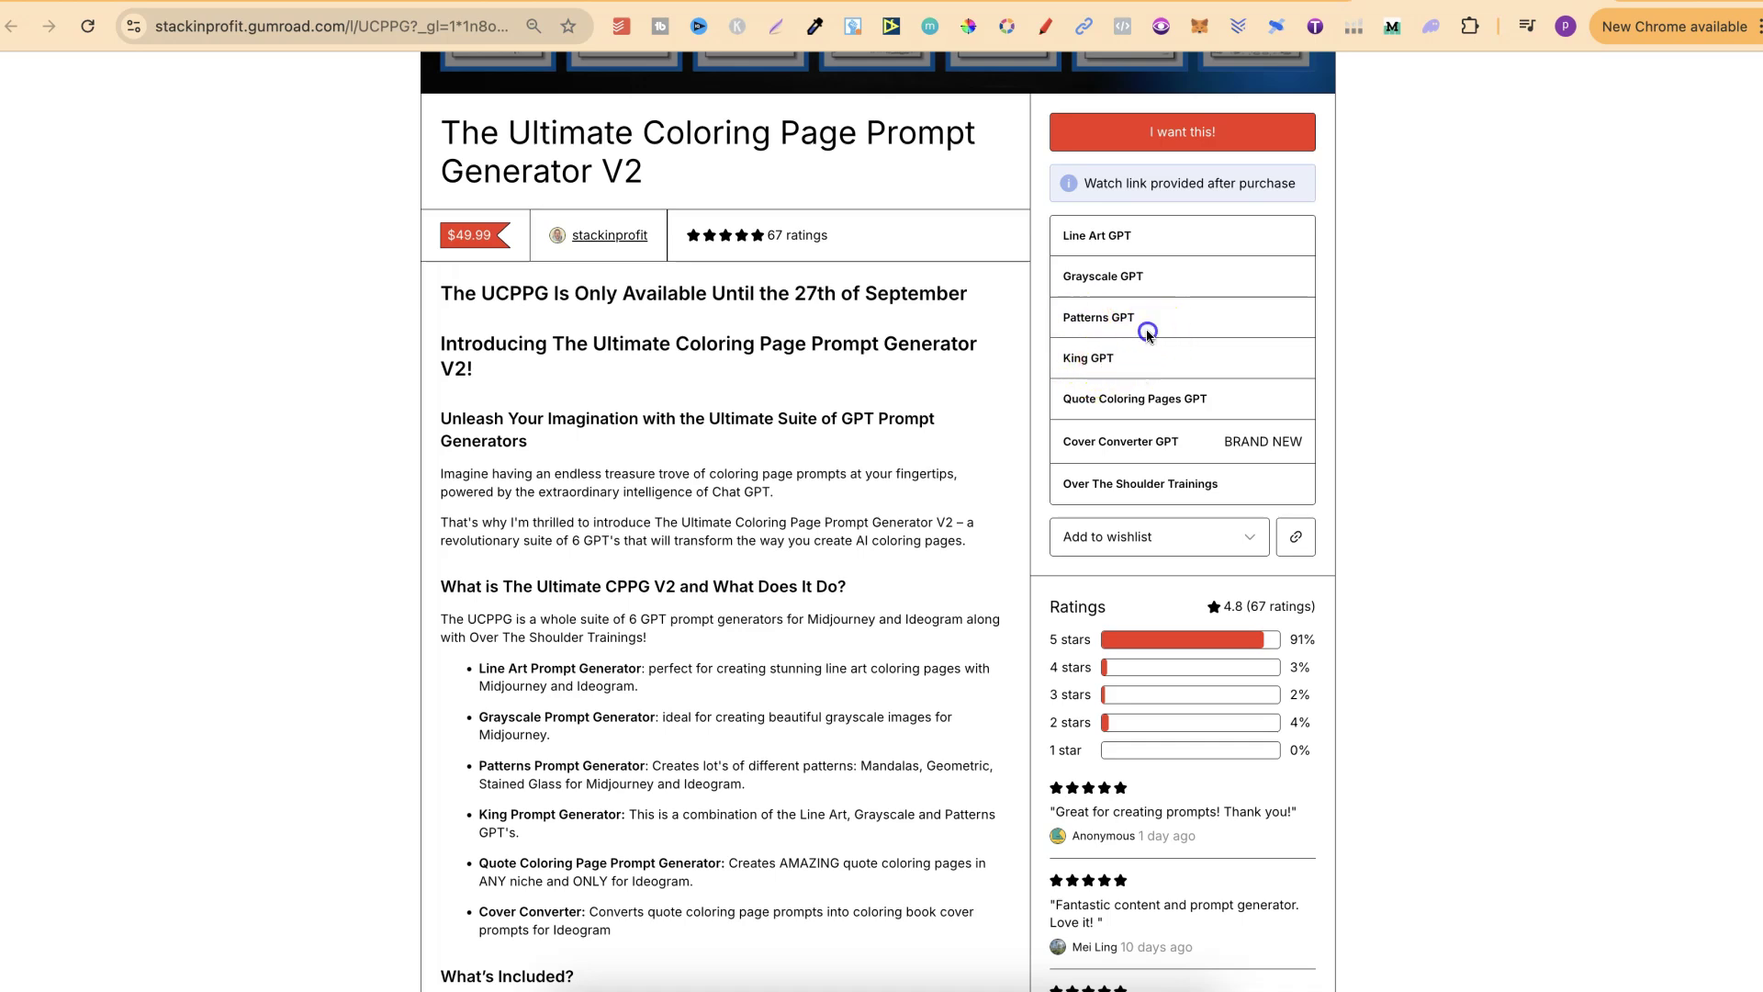
drag(1147, 329, 1070, 225)
click(1205, 338)
drag(1061, 398, 1209, 404)
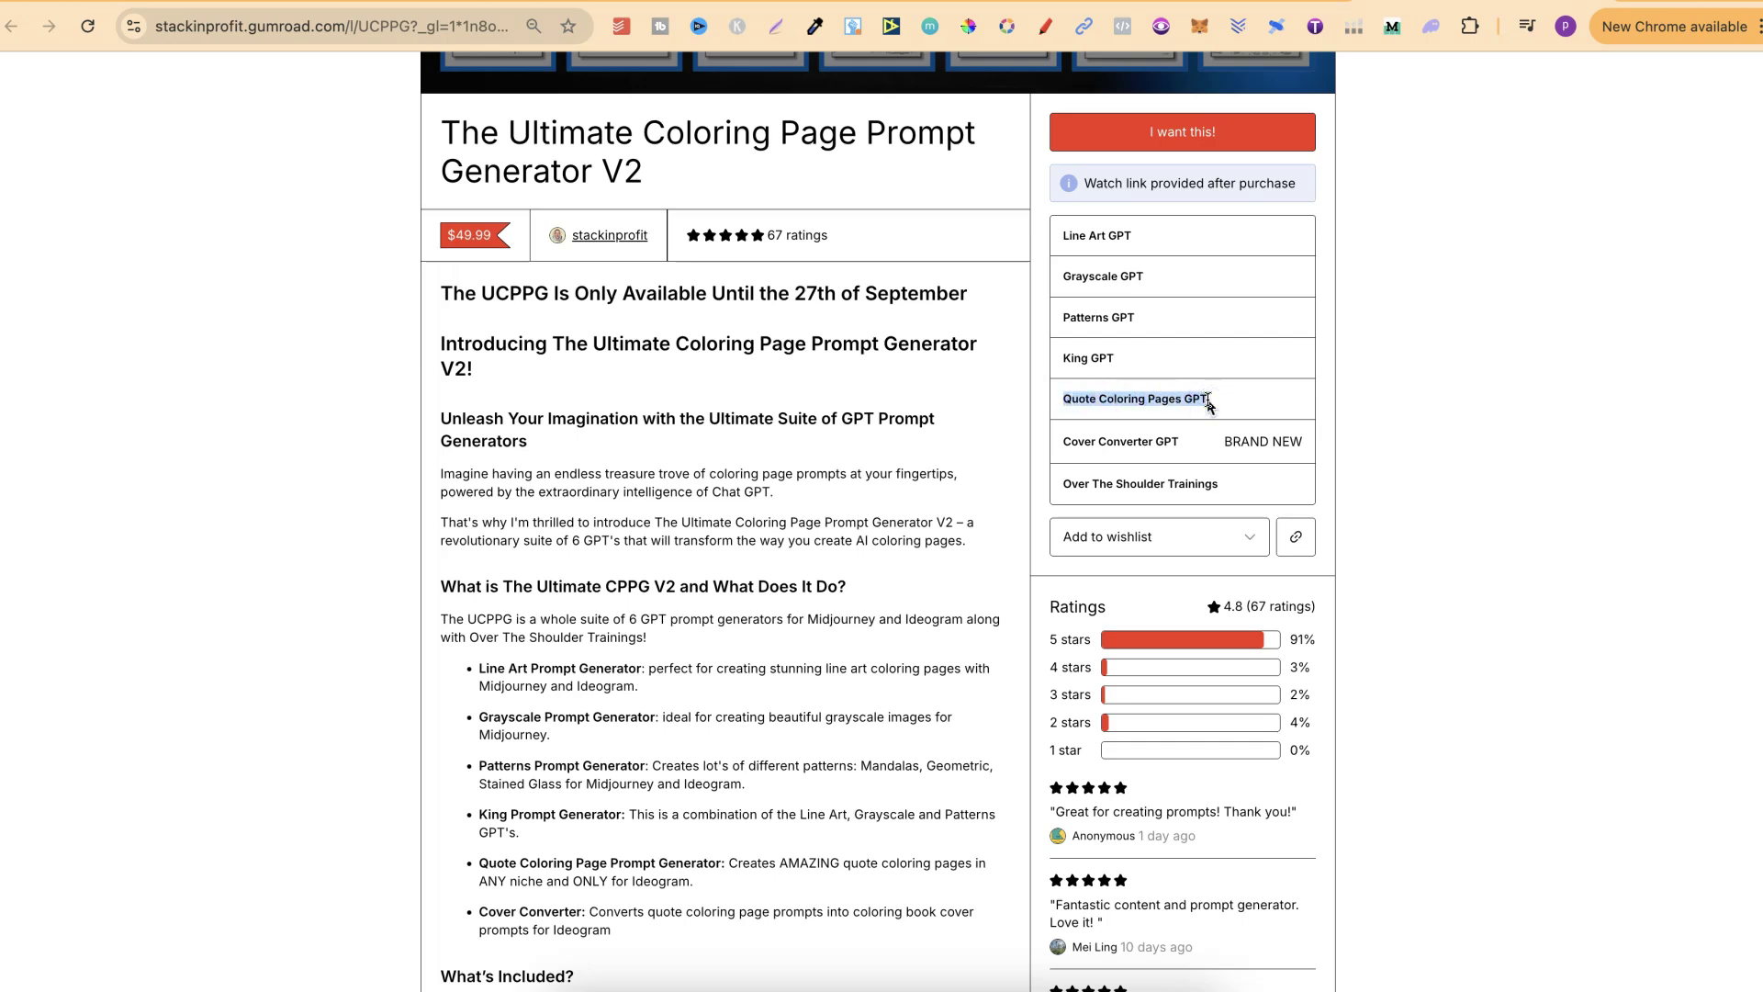
click(1179, 446)
drag(1178, 446, 1056, 439)
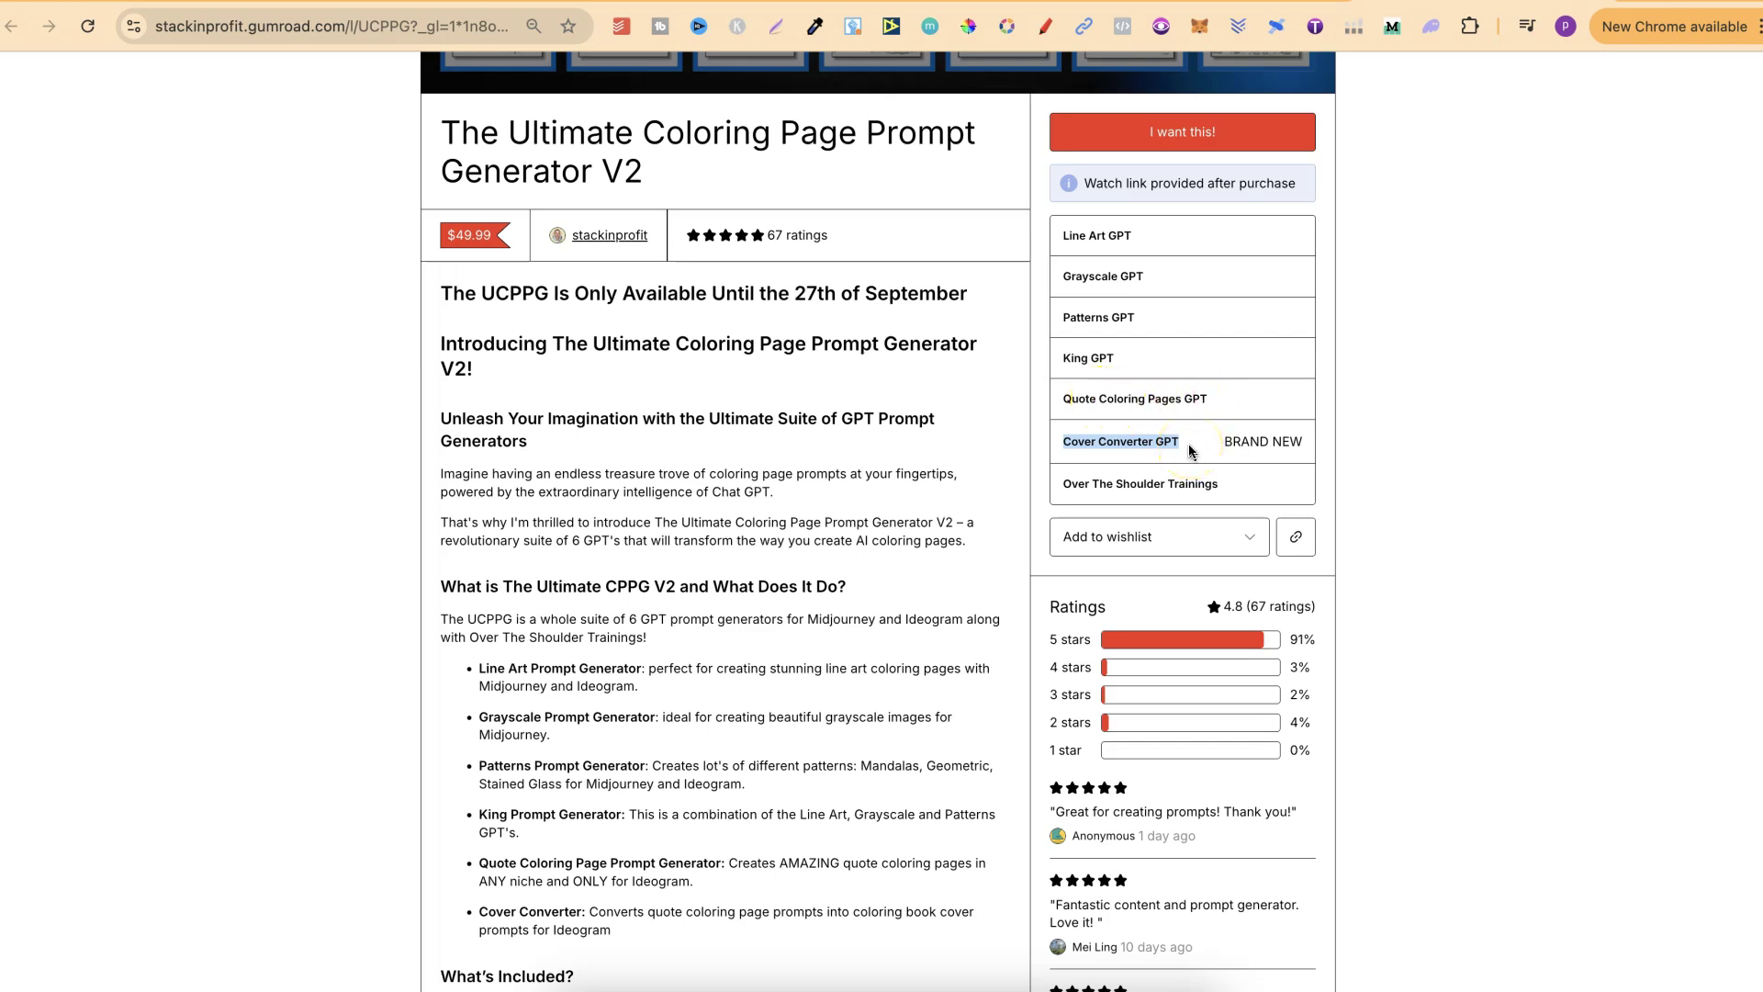
- Highlight the availability deadline in the heading of the product description
scroll(1357, 518, up, 1)
click(1358, 518)
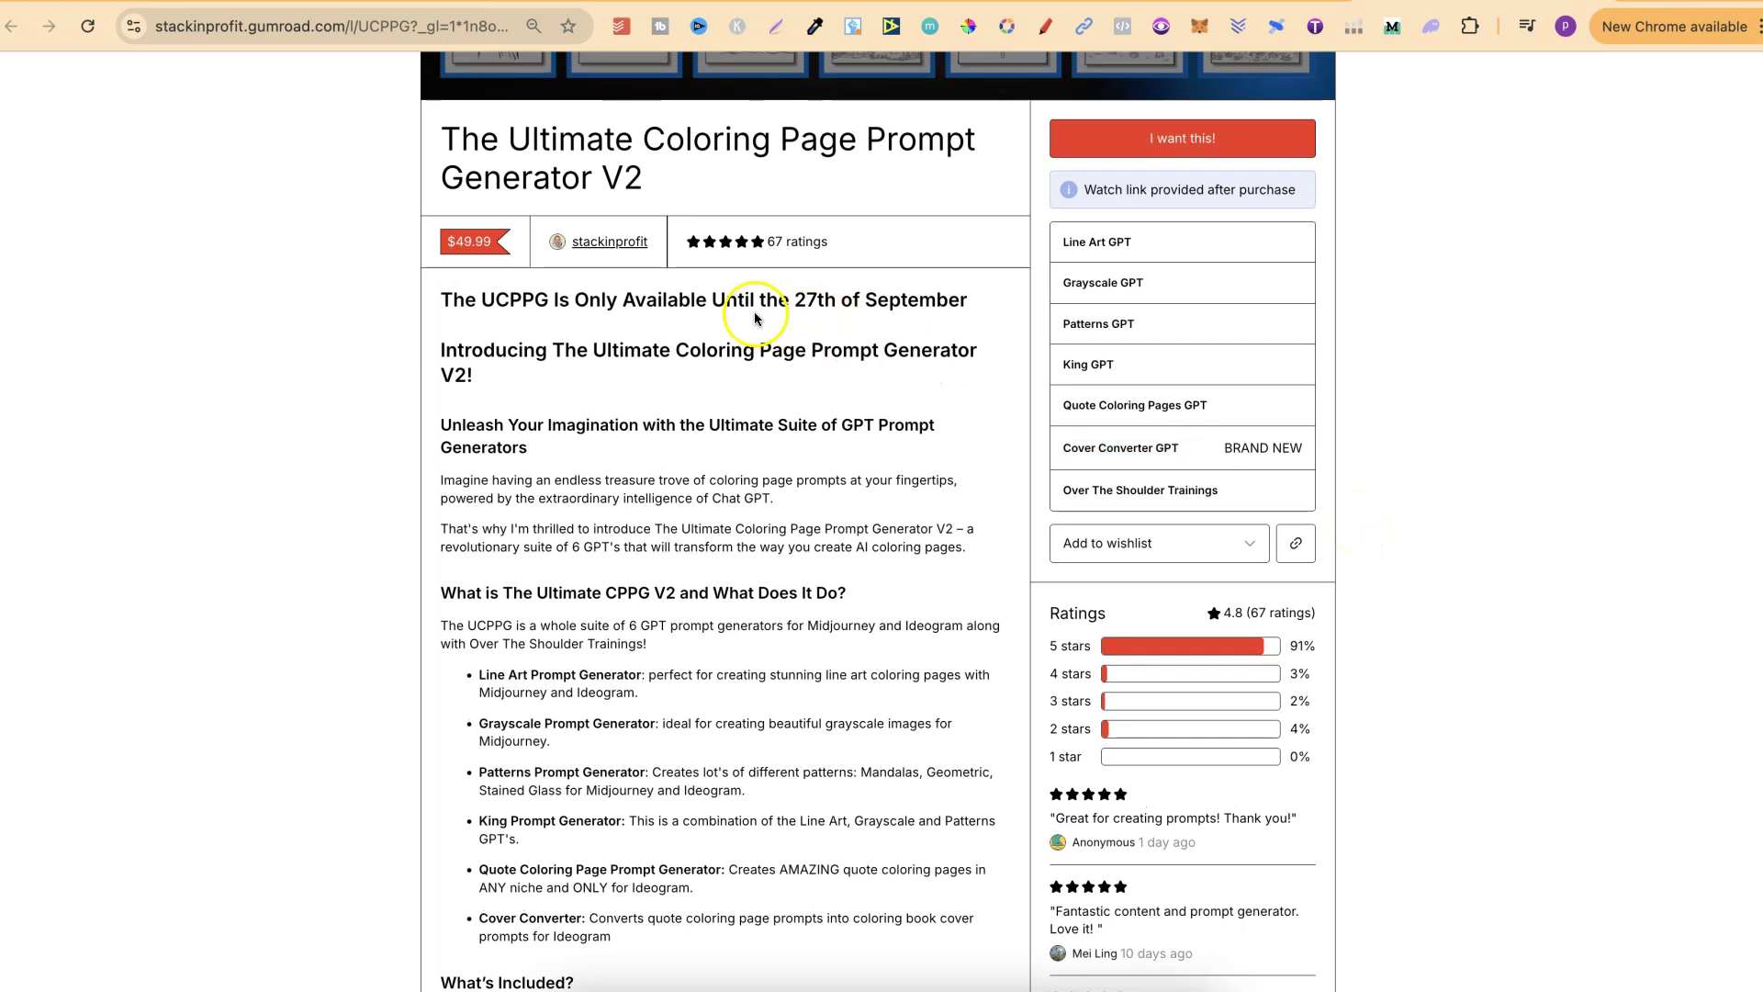
drag(720, 300, 994, 310)
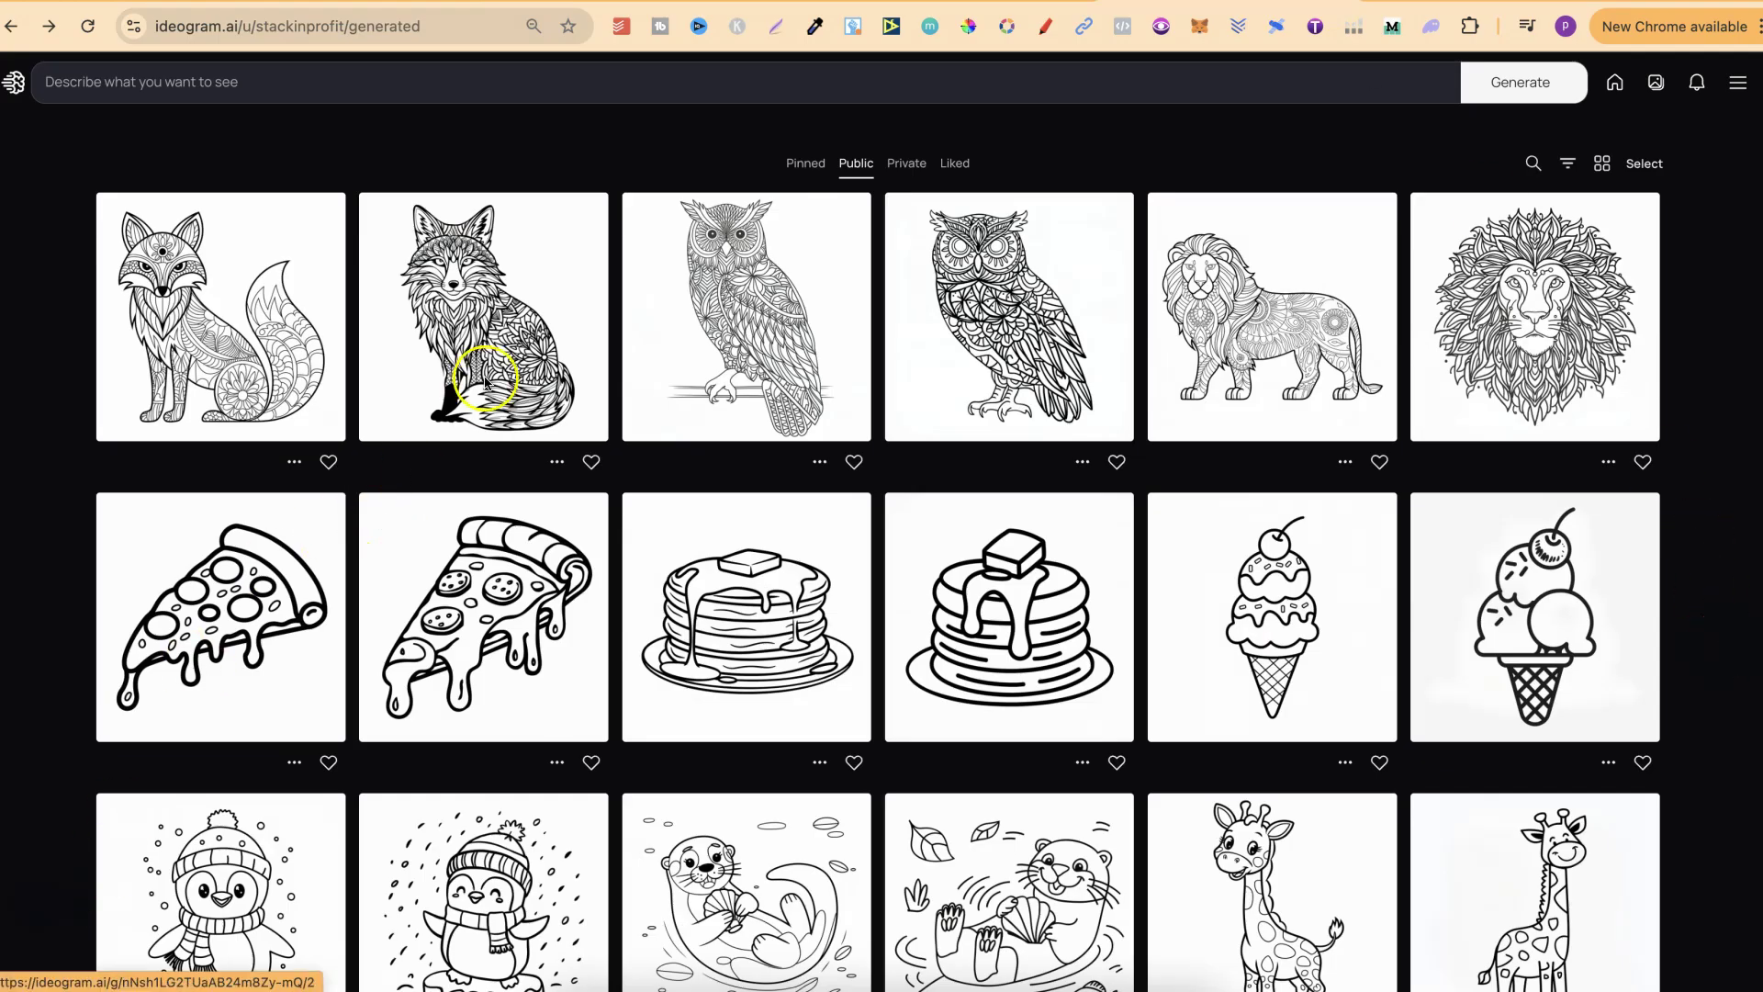
- Switch back to the Ideogram gallery and compare the two mandala fox coloring pages and the model used for each
click(496, 335)
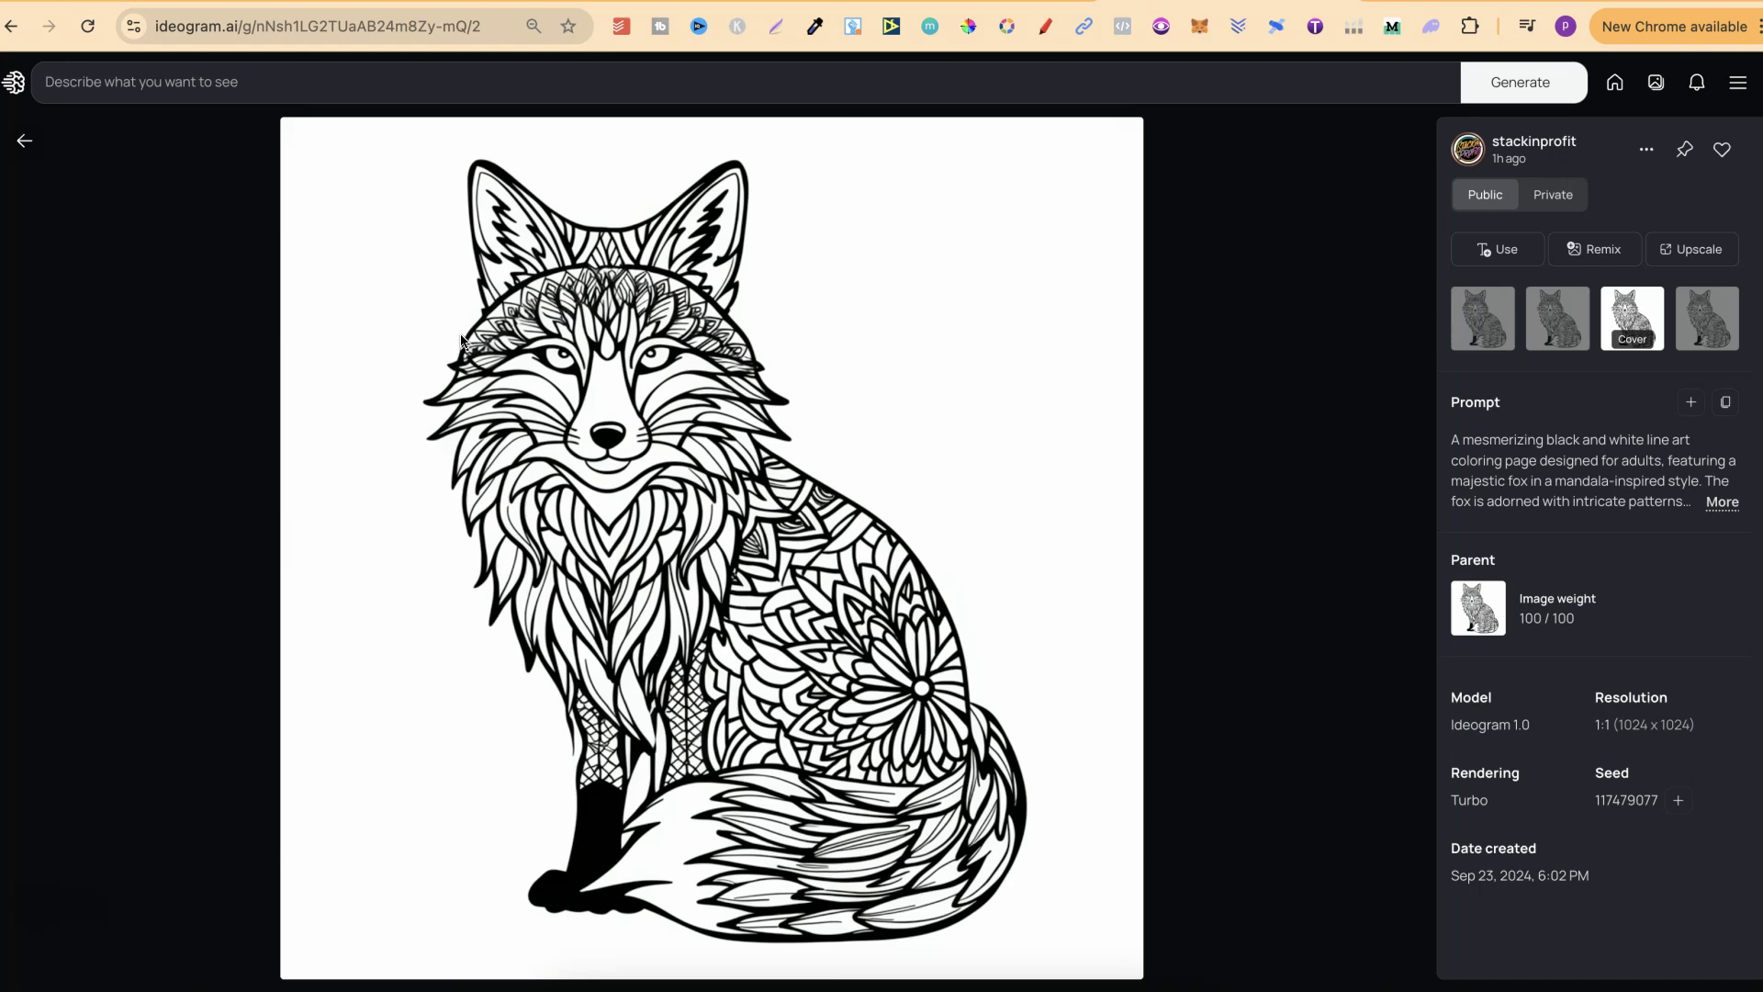
click(1455, 725)
click(25, 143)
click(218, 334)
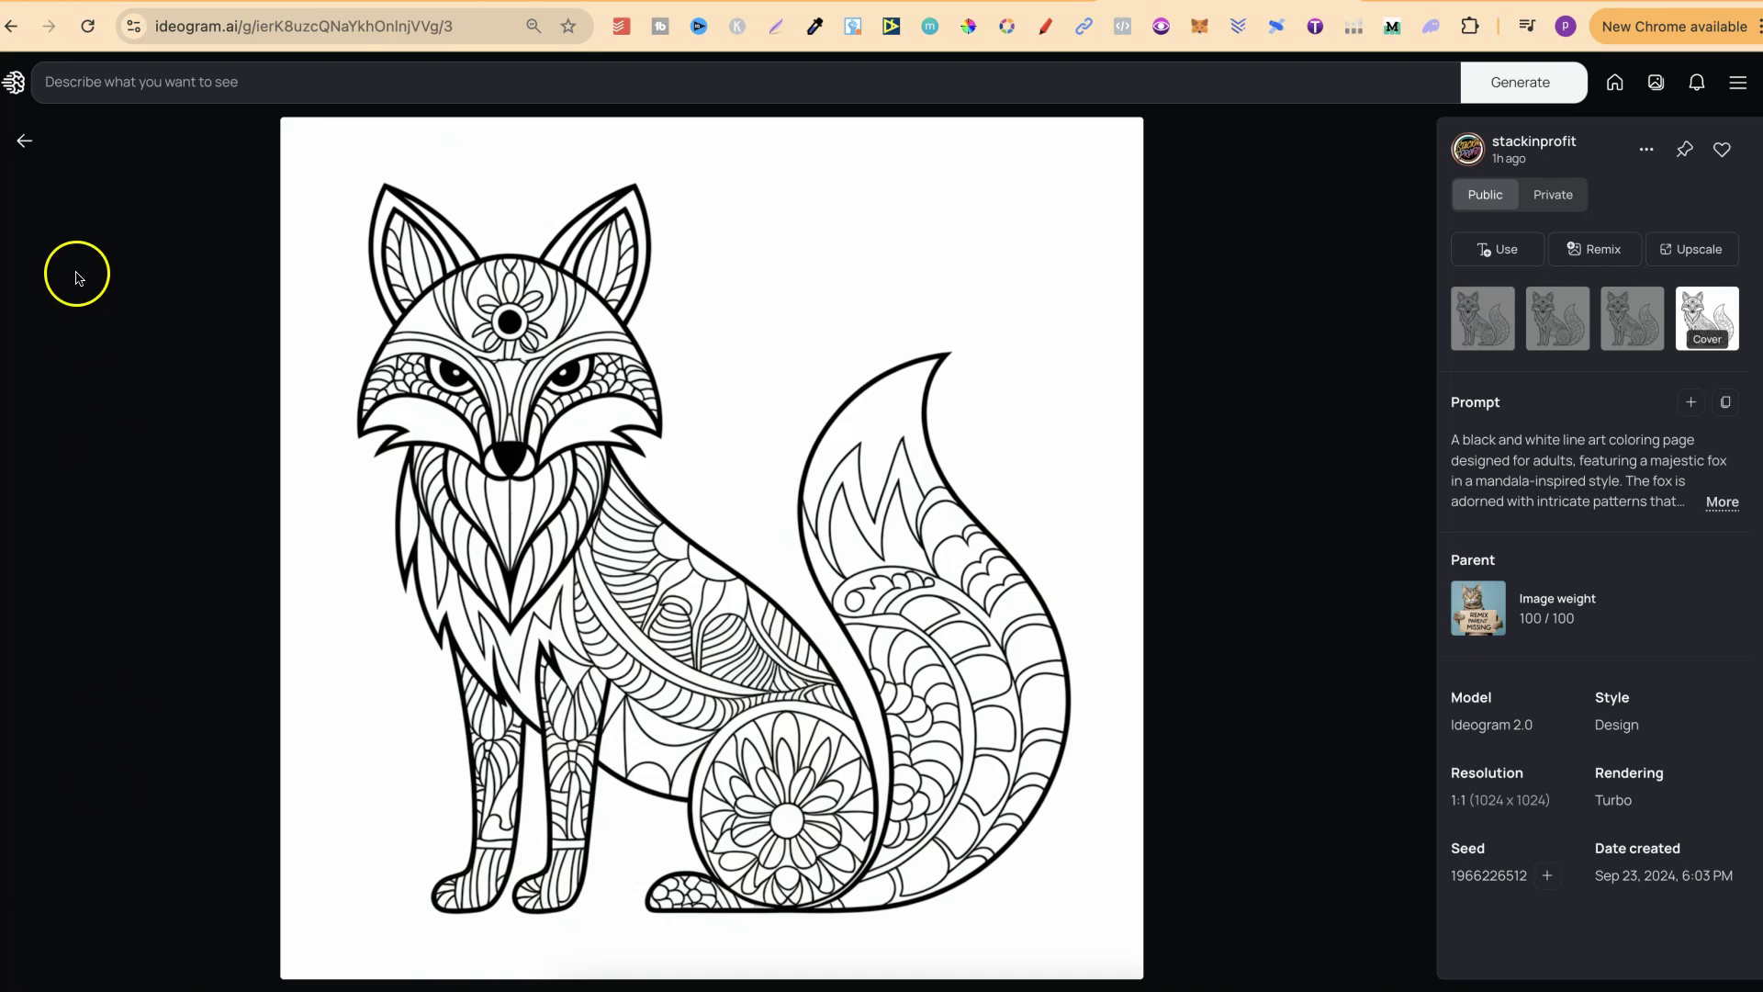
click(24, 140)
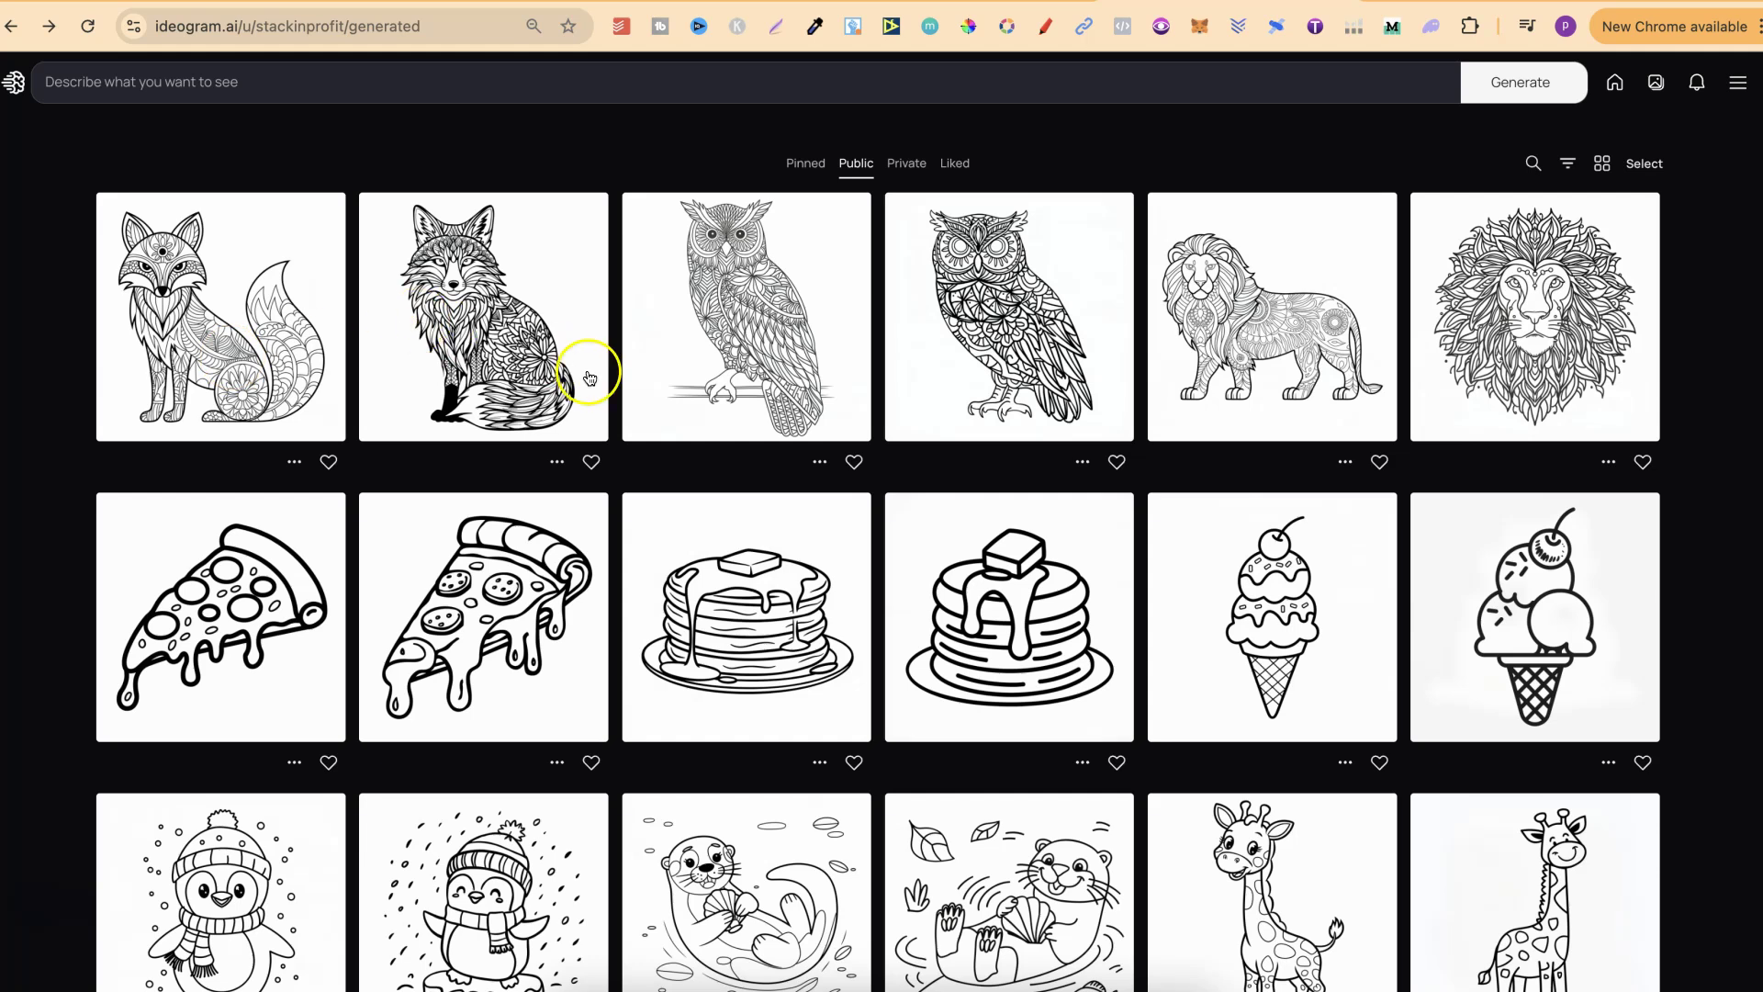
- Compare the two mandala owl coloring pages at full size, then return to the gallery
scroll(946, 390, up, 1)
click(1005, 378)
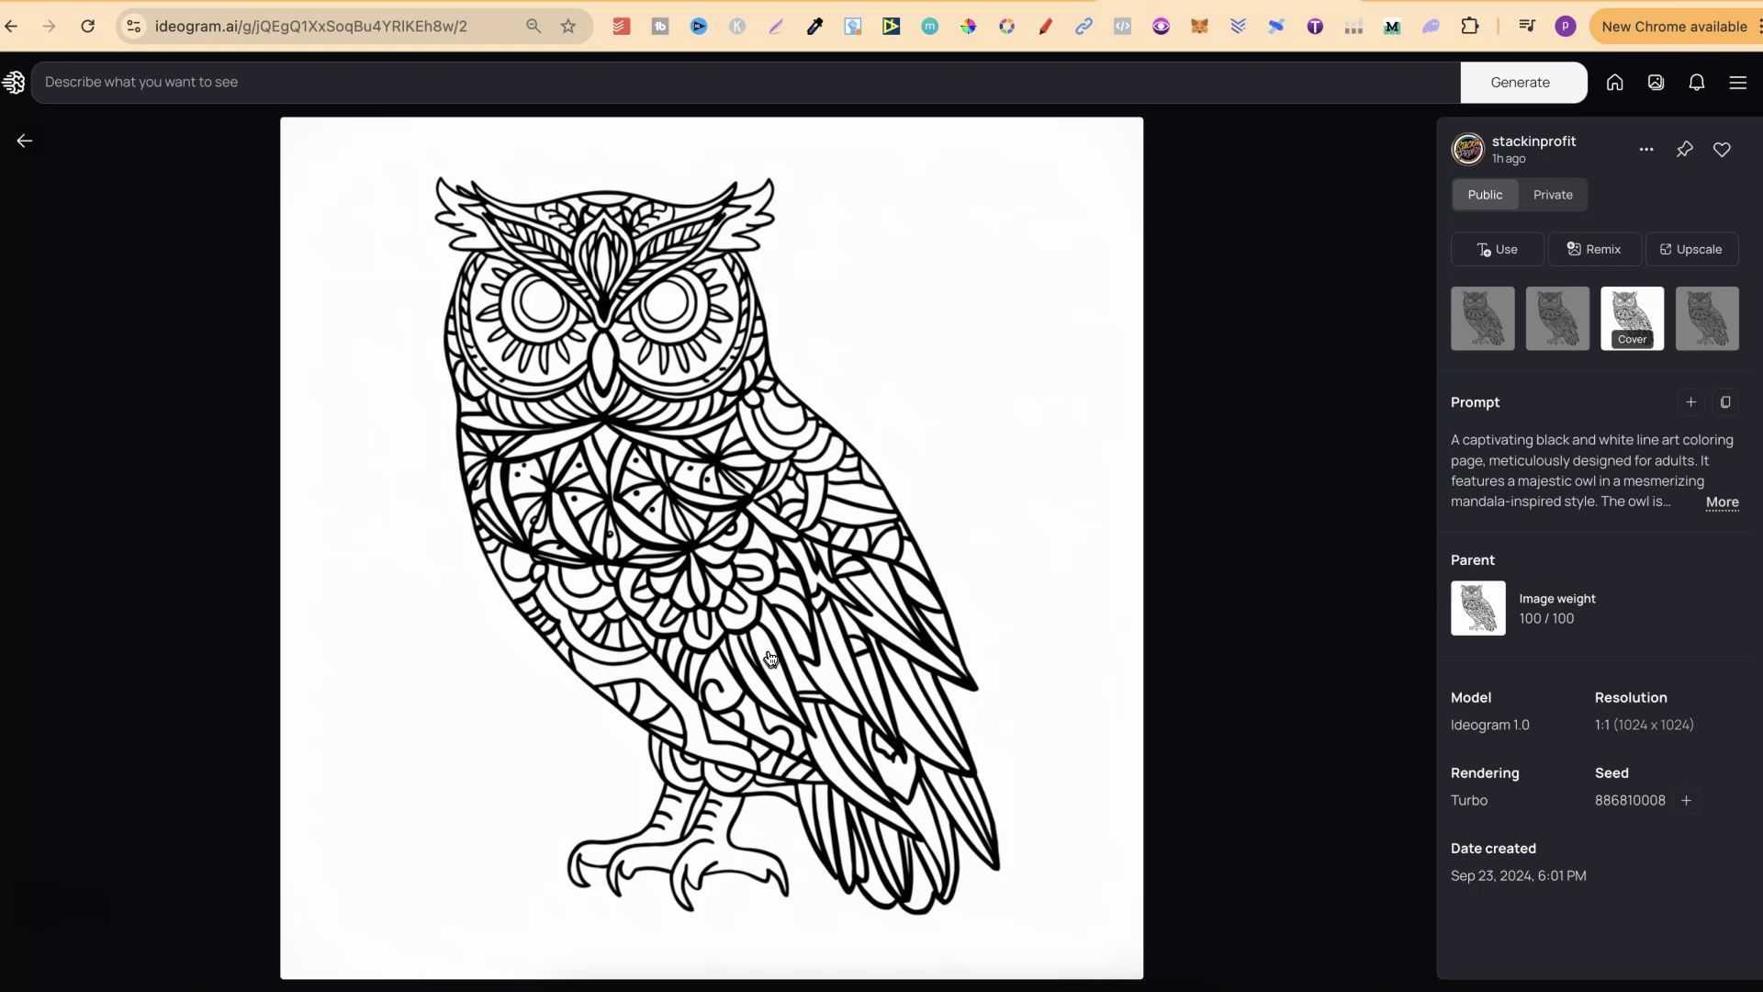
click(22, 143)
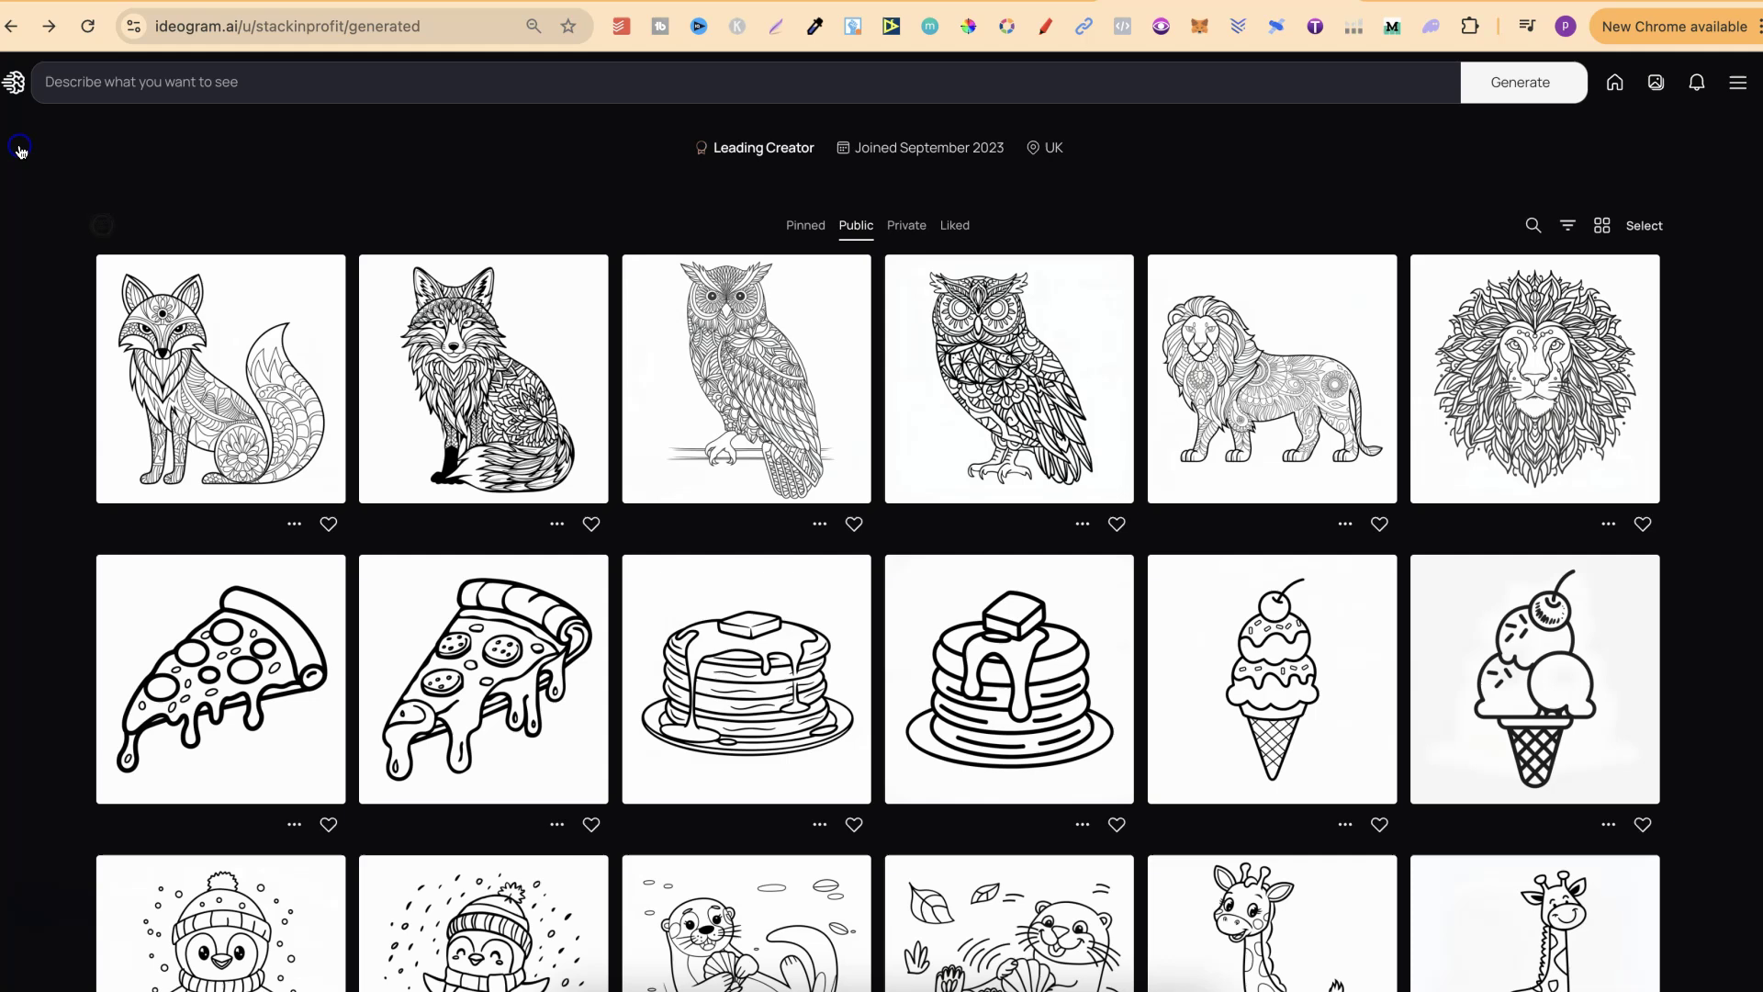
click(691, 396)
click(89, 900)
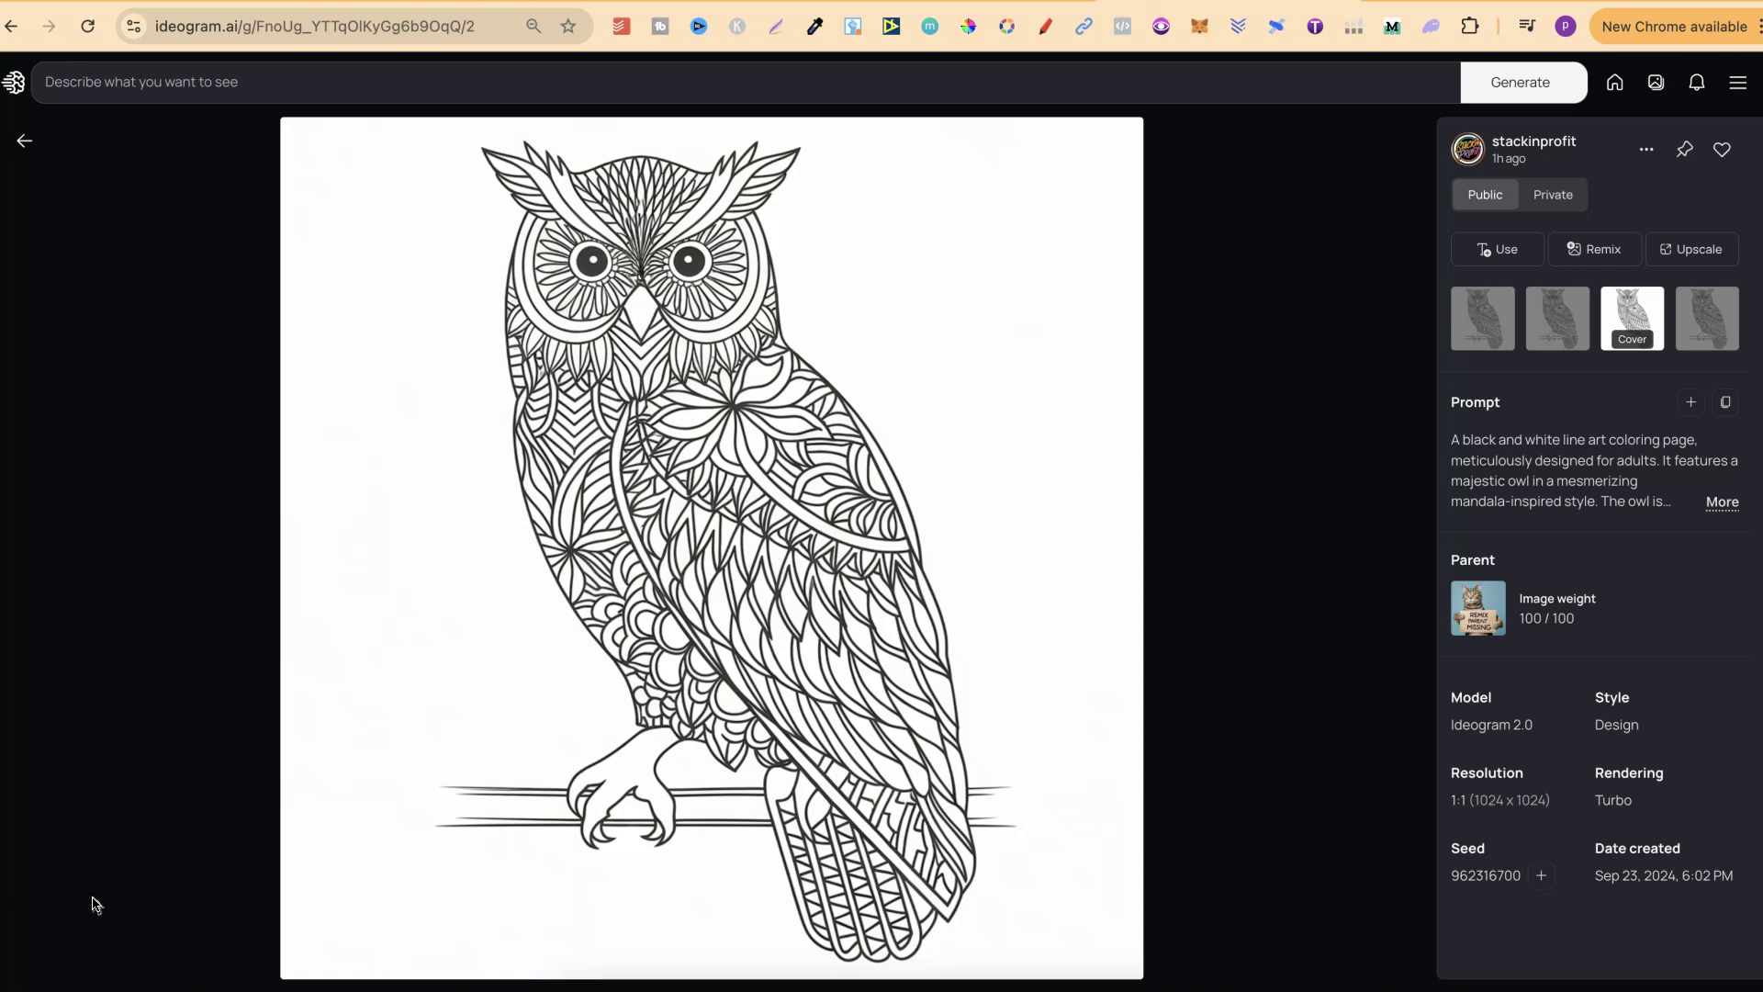
click(25, 141)
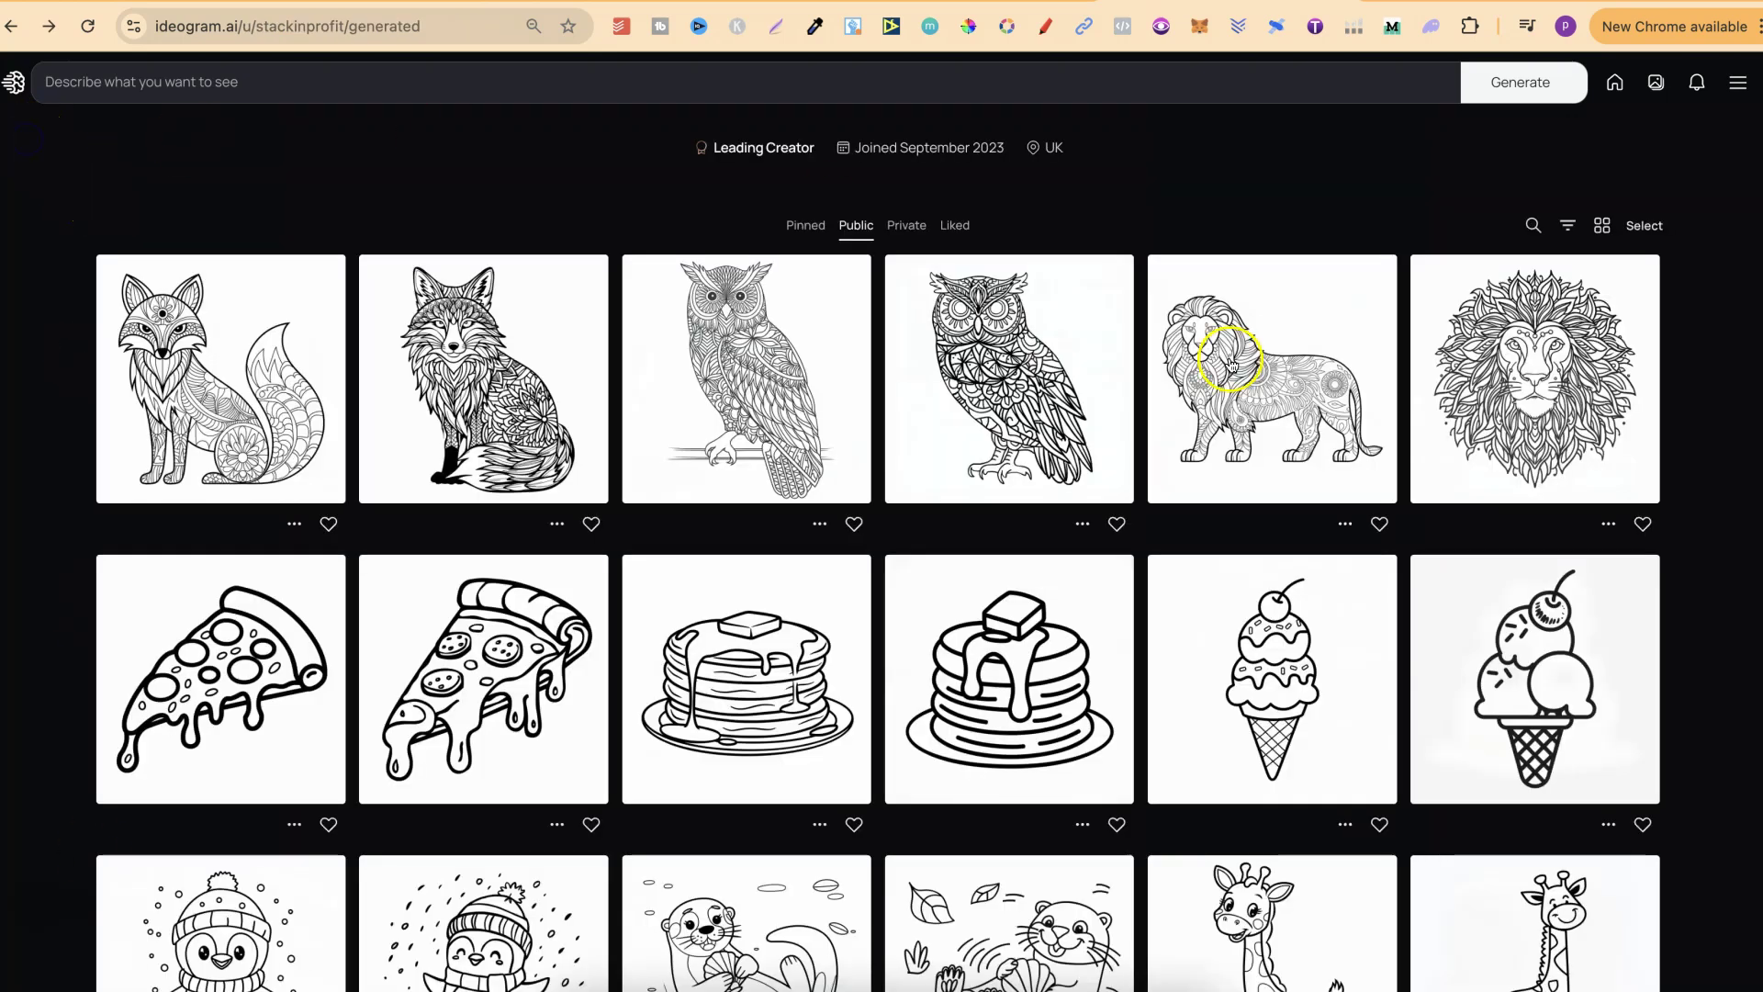
- Compare the lion head page with the full-body lion page, going through the full-body lion's variations
click(1551, 372)
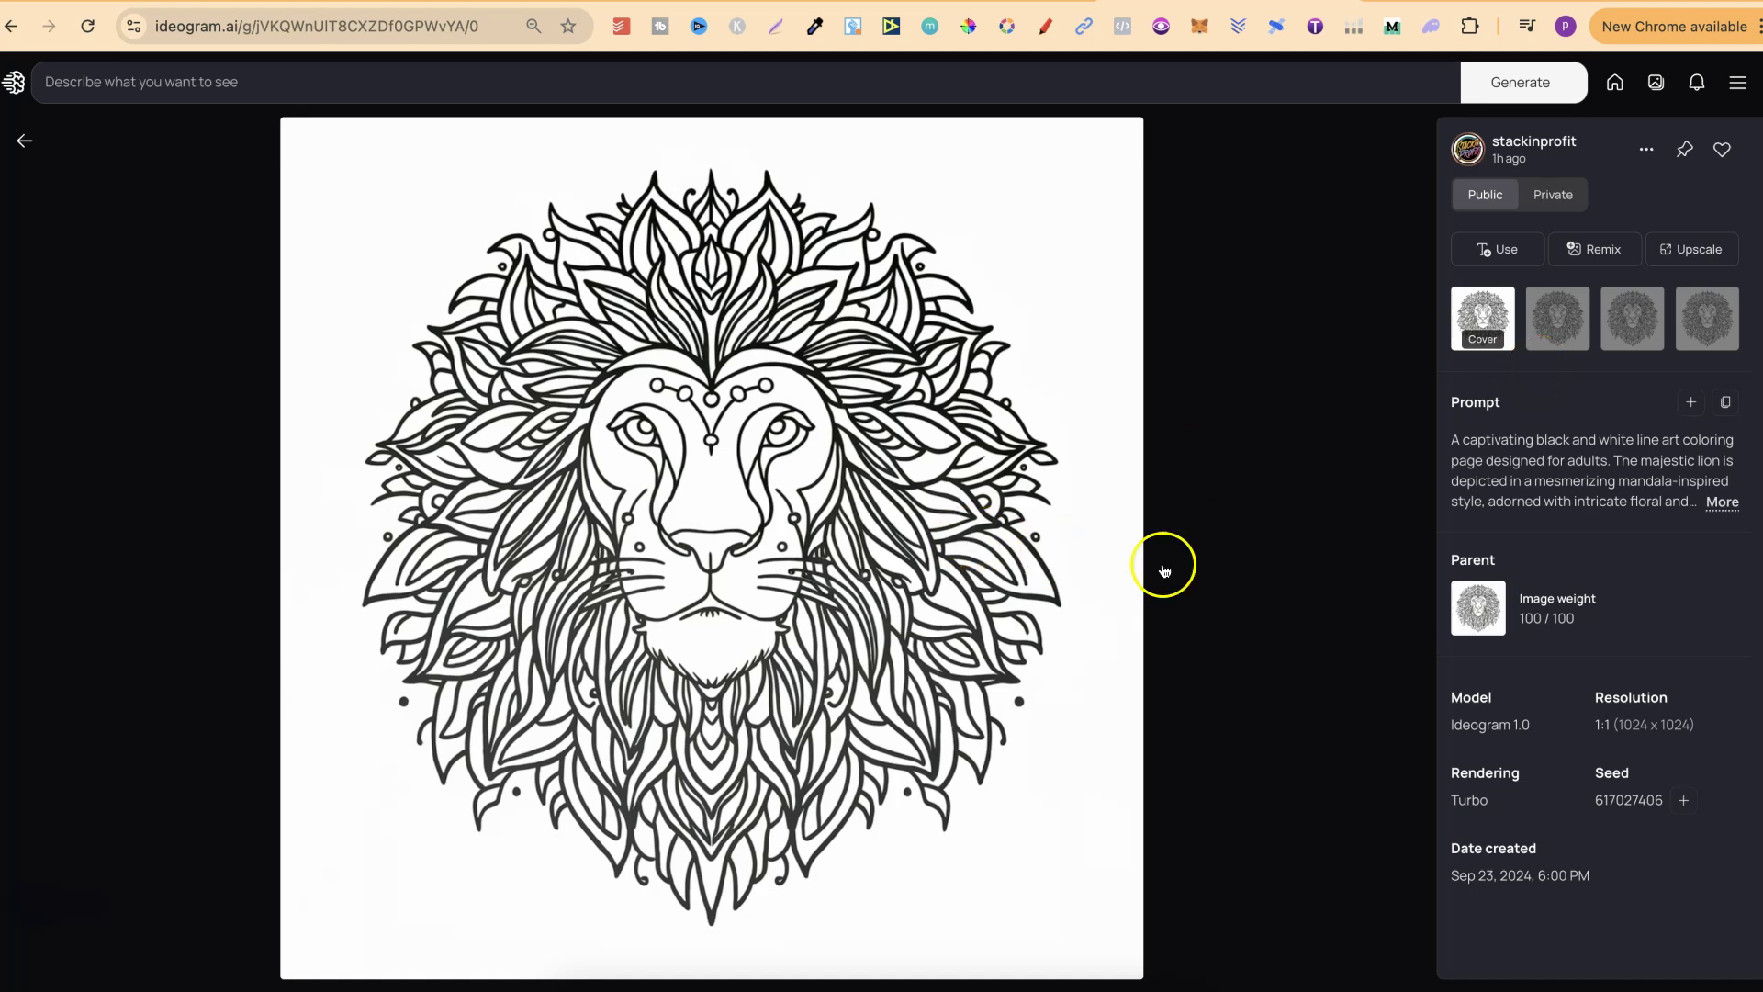
click(36, 153)
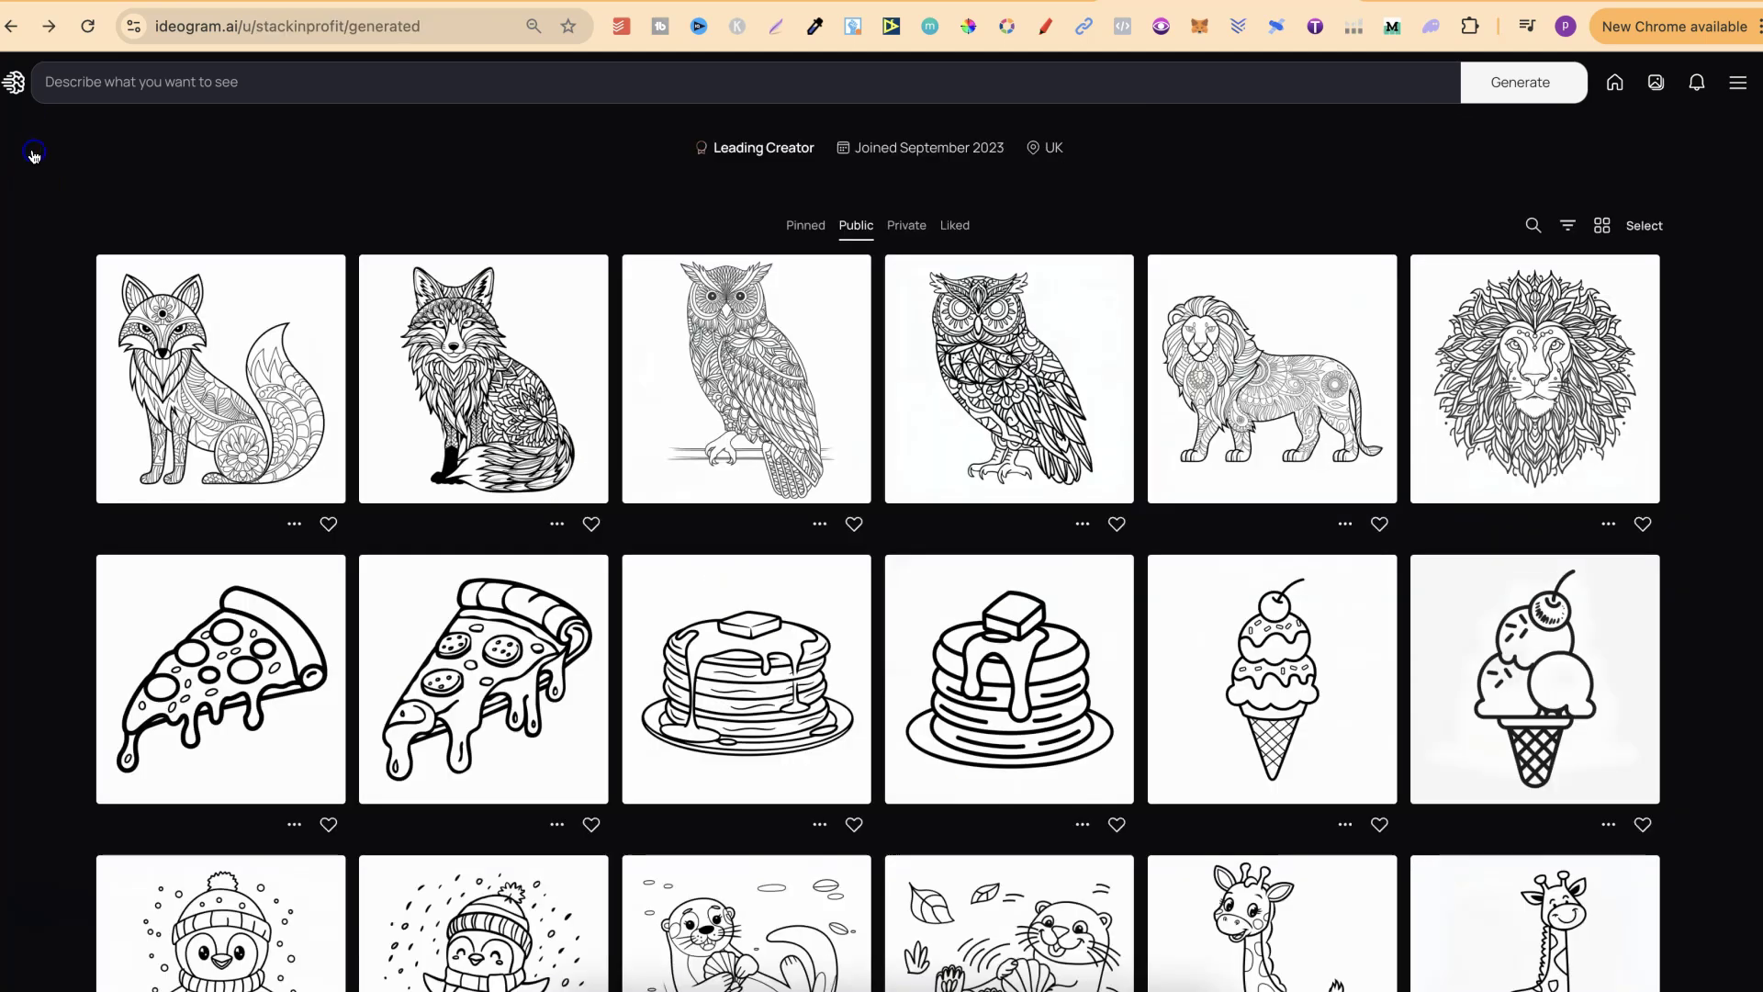
click(1228, 418)
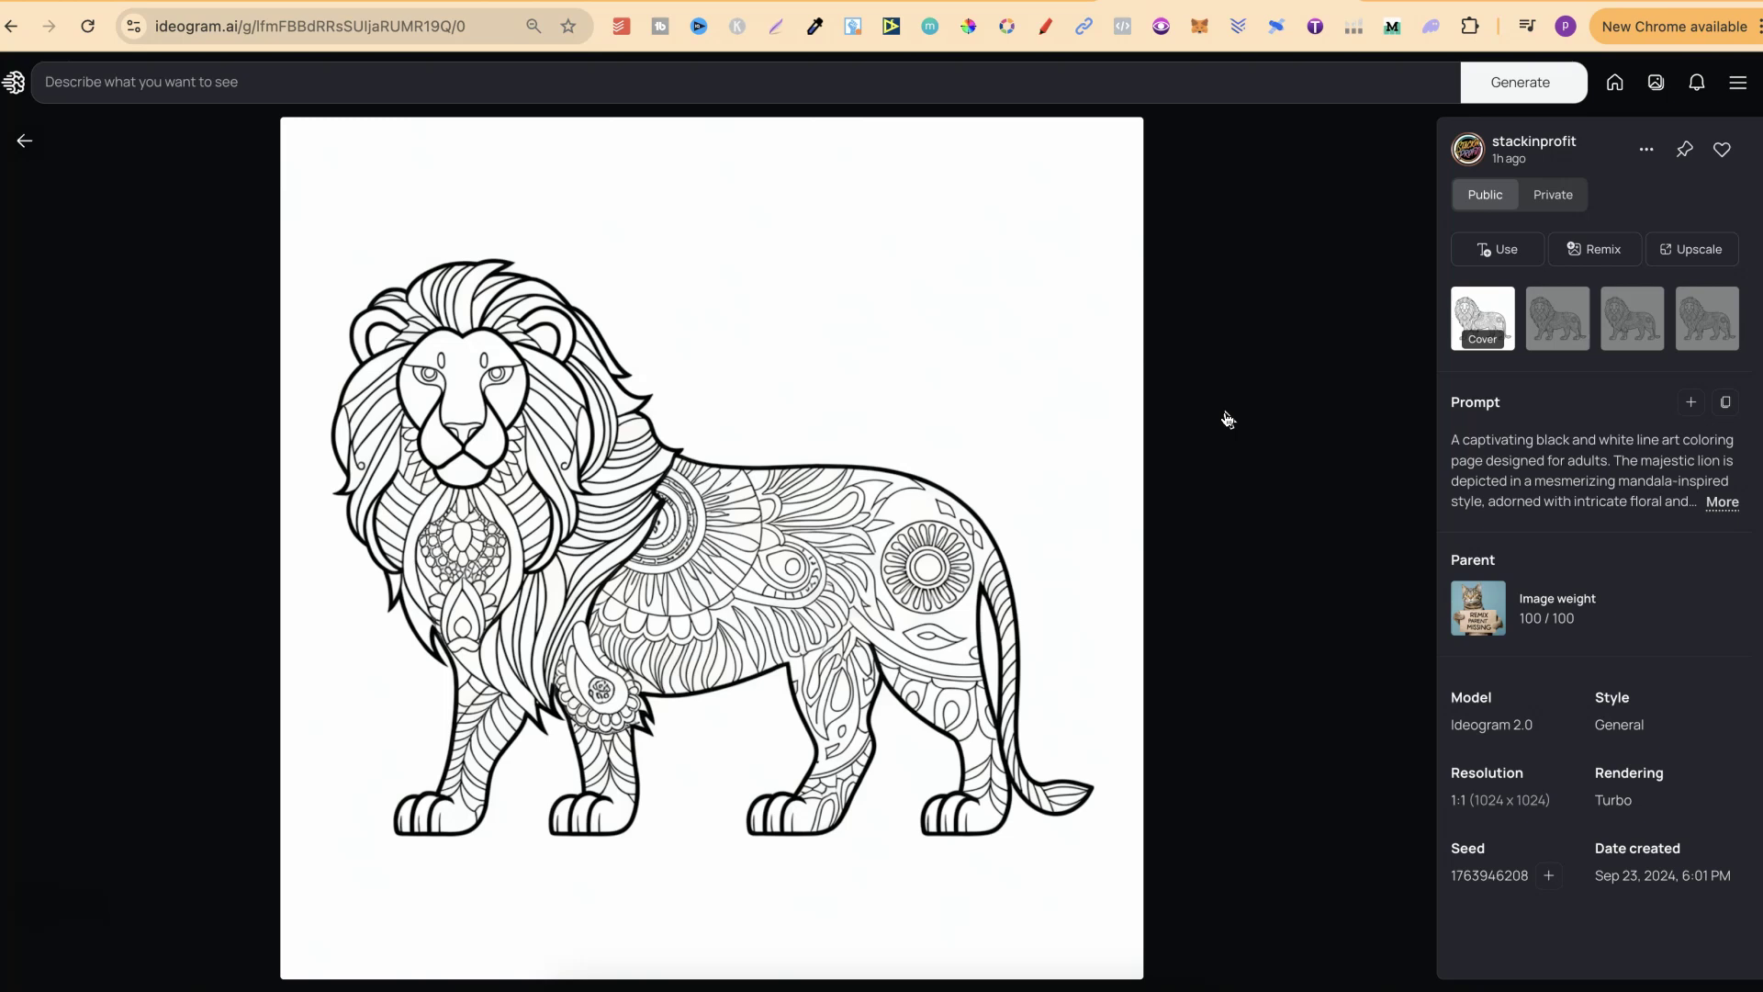
key(Right)
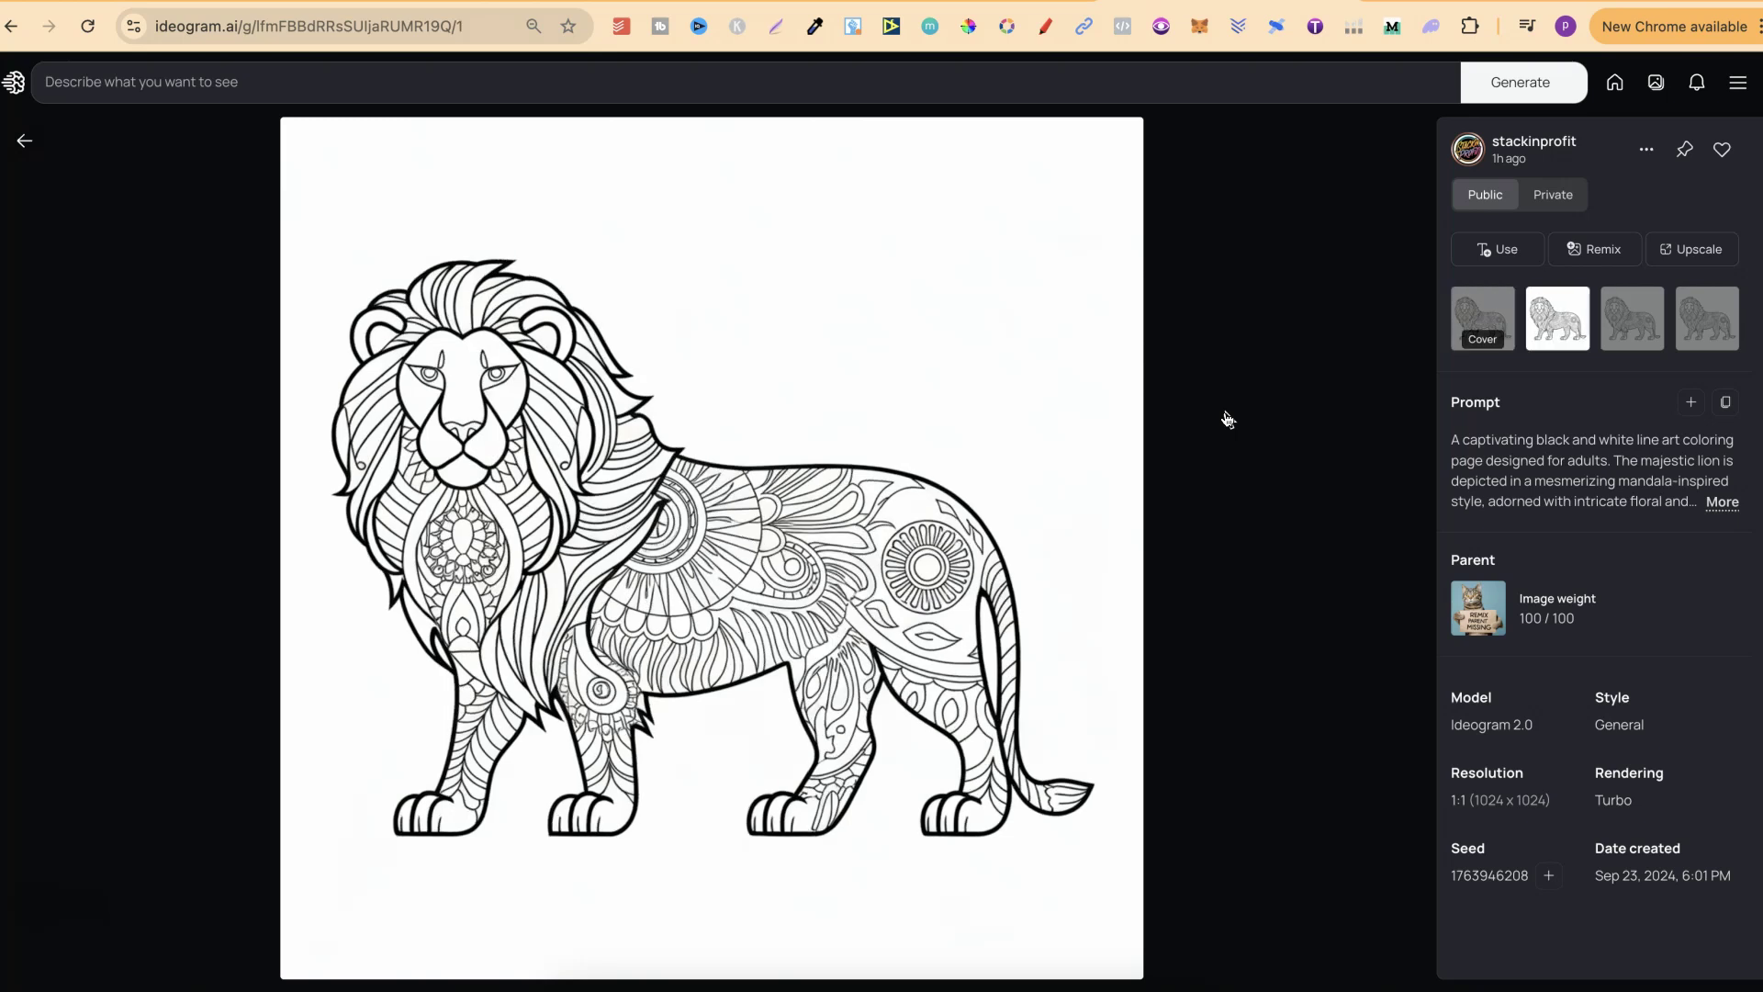
key(Right)
key(Right)
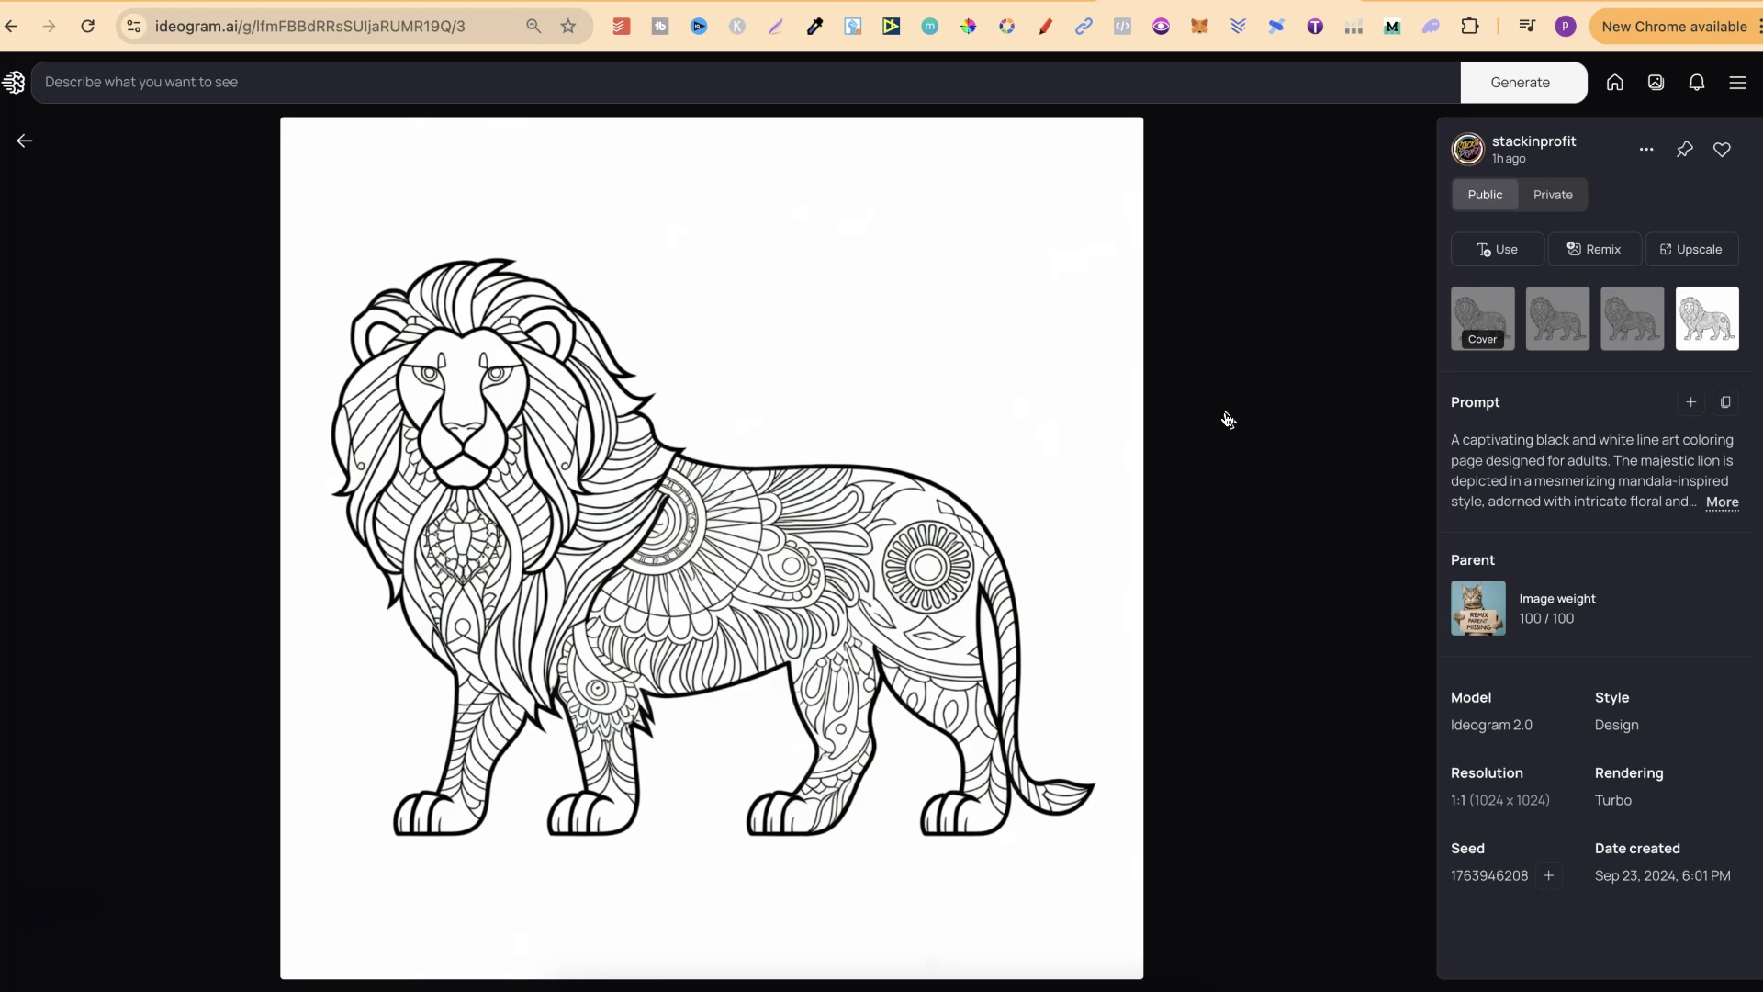
click(24, 144)
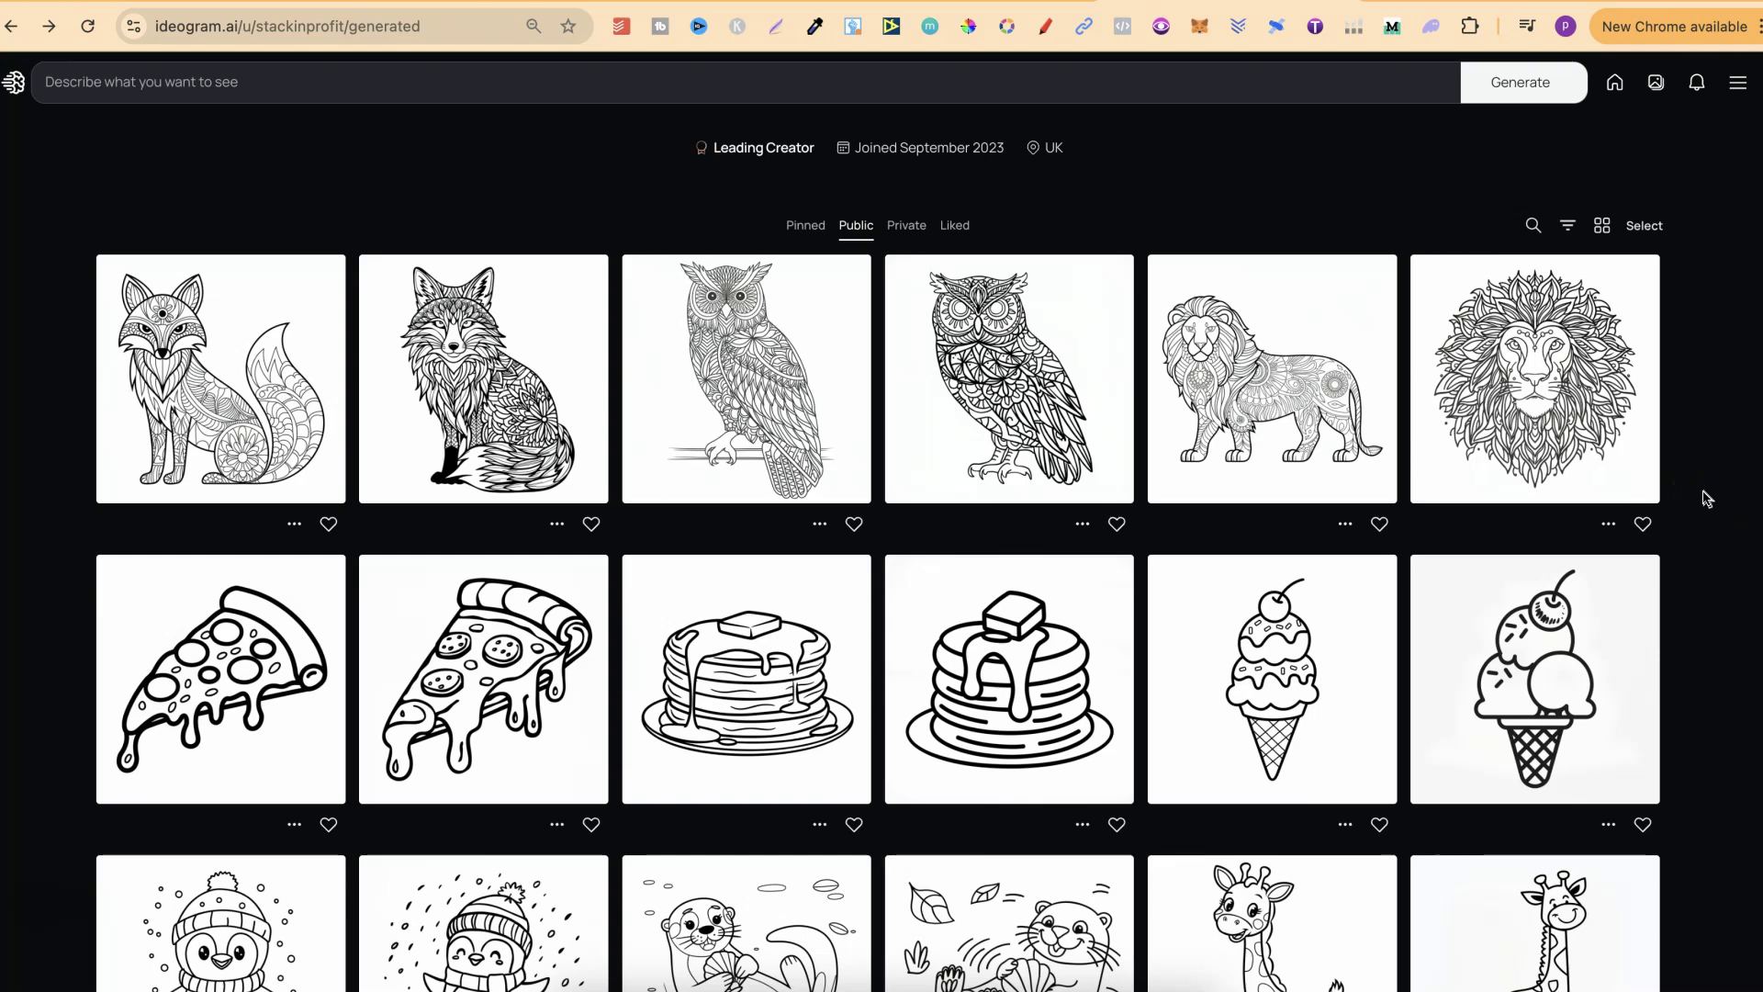
- View the second pizza slice coloring page at full size, then return to the gallery
scroll(1707, 499, down, 3)
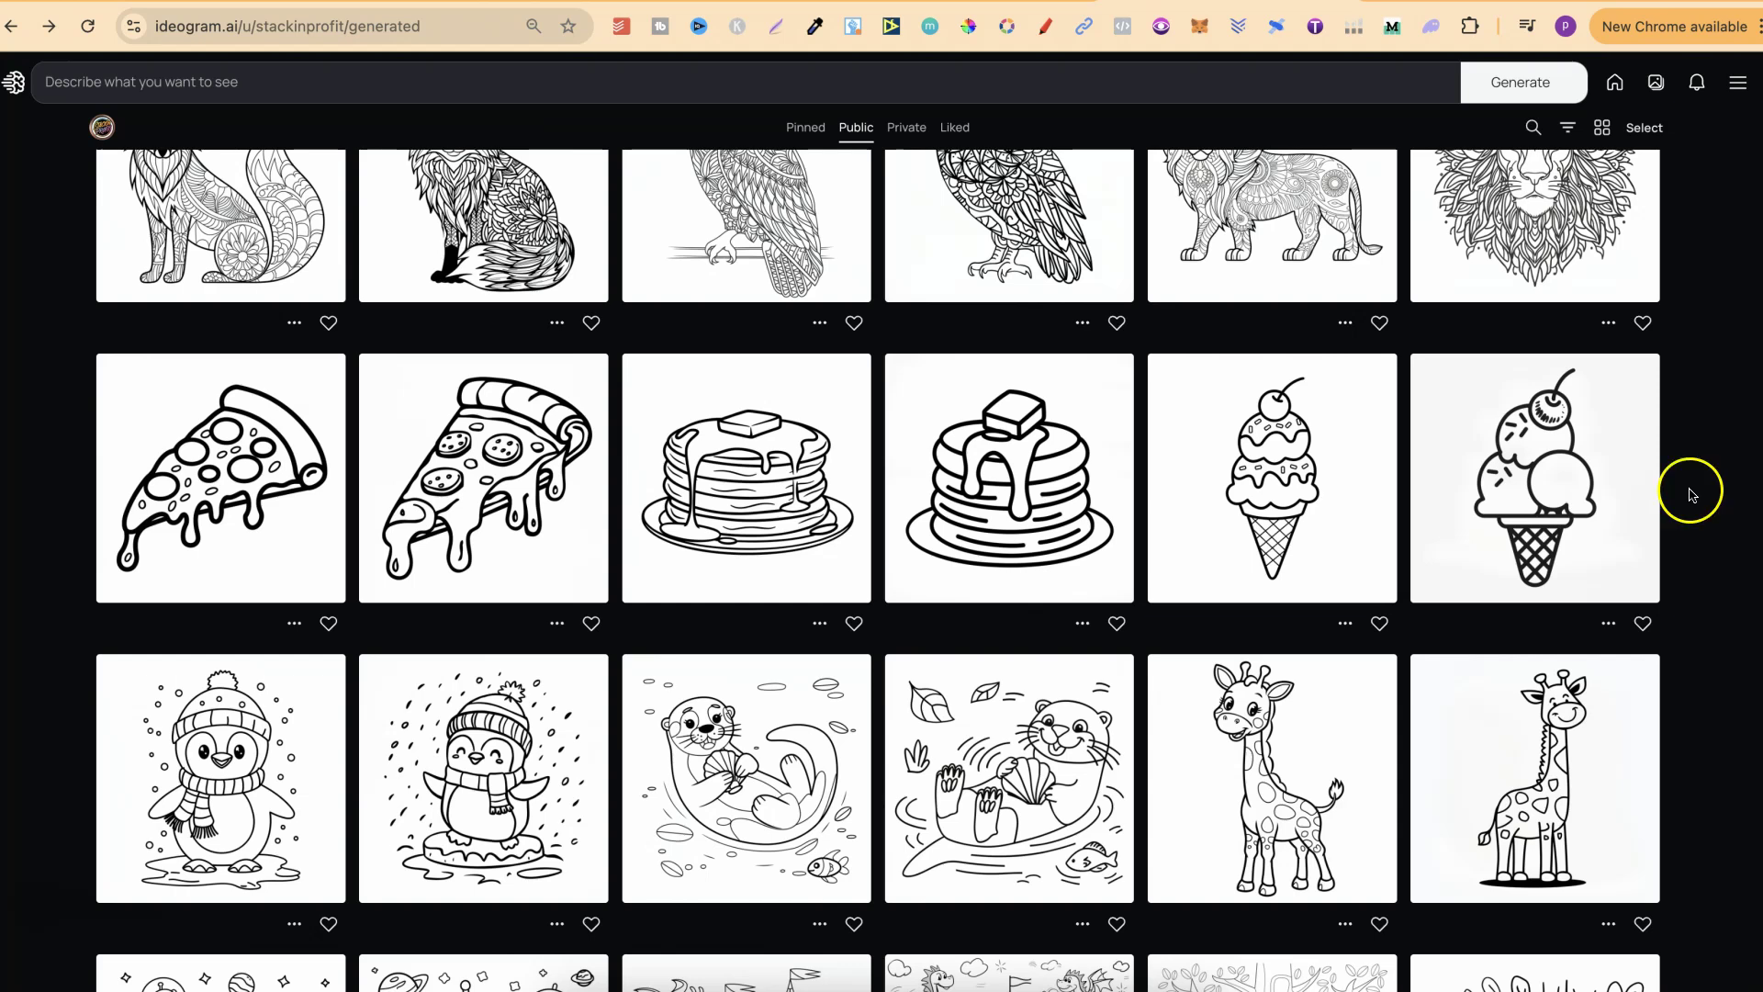
click(485, 473)
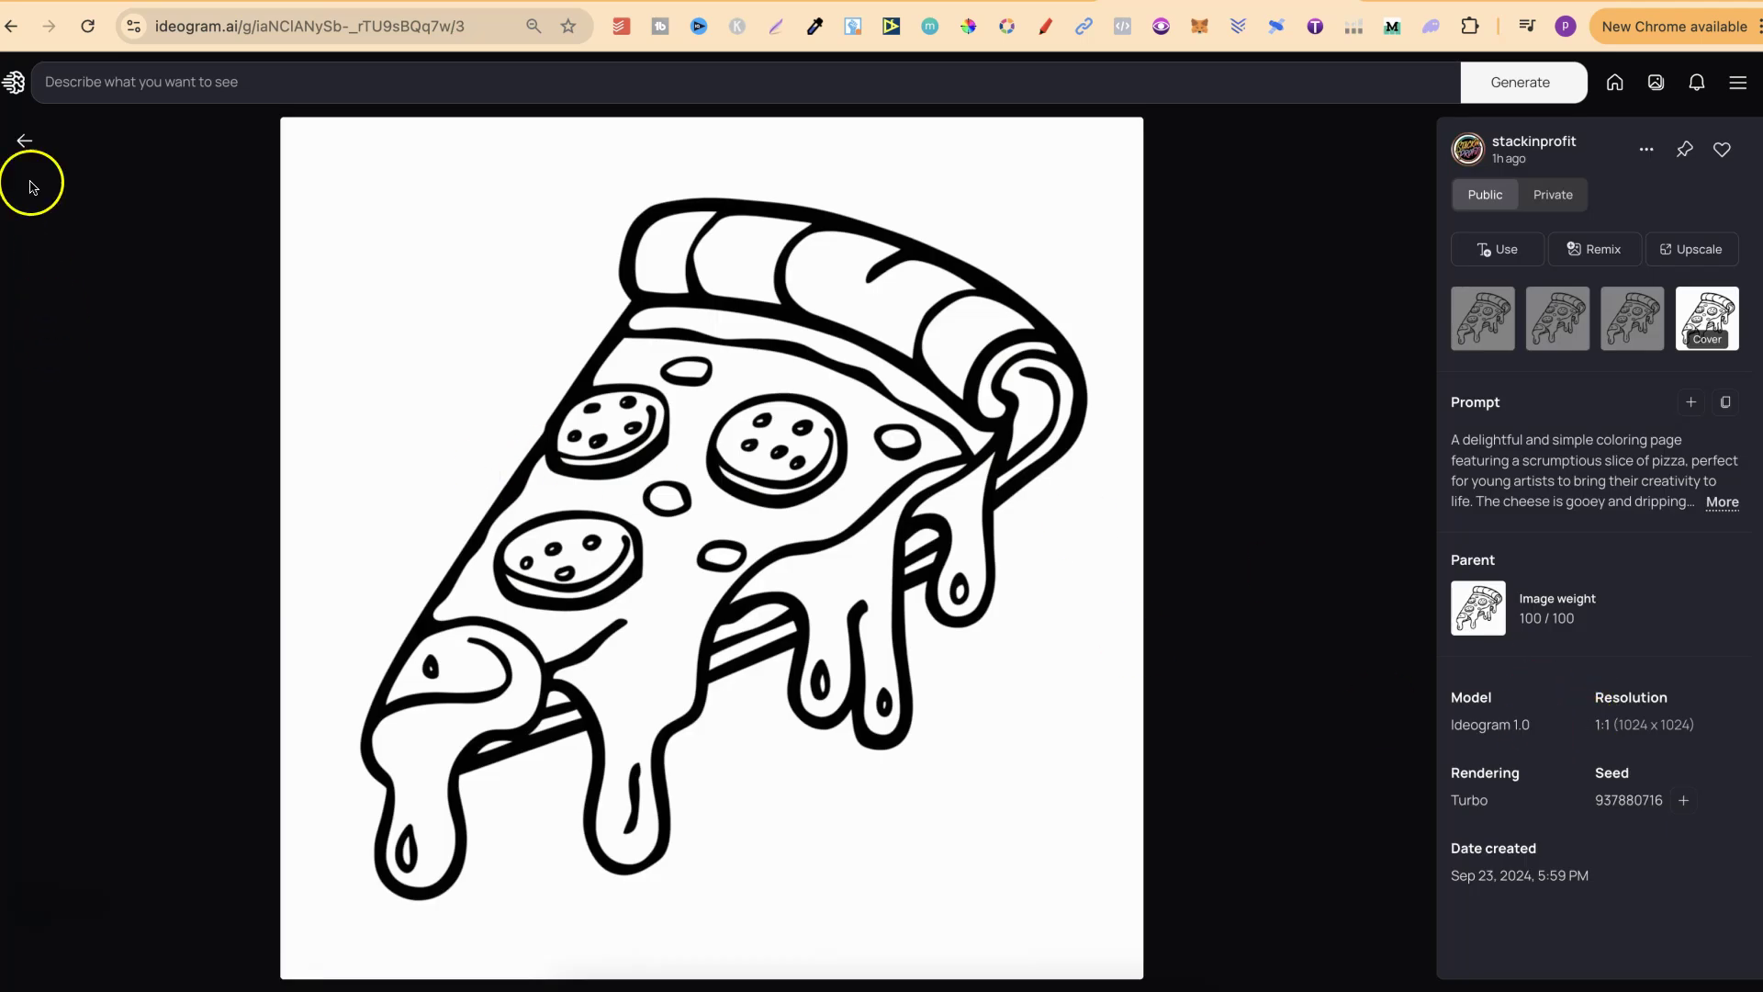
click(25, 141)
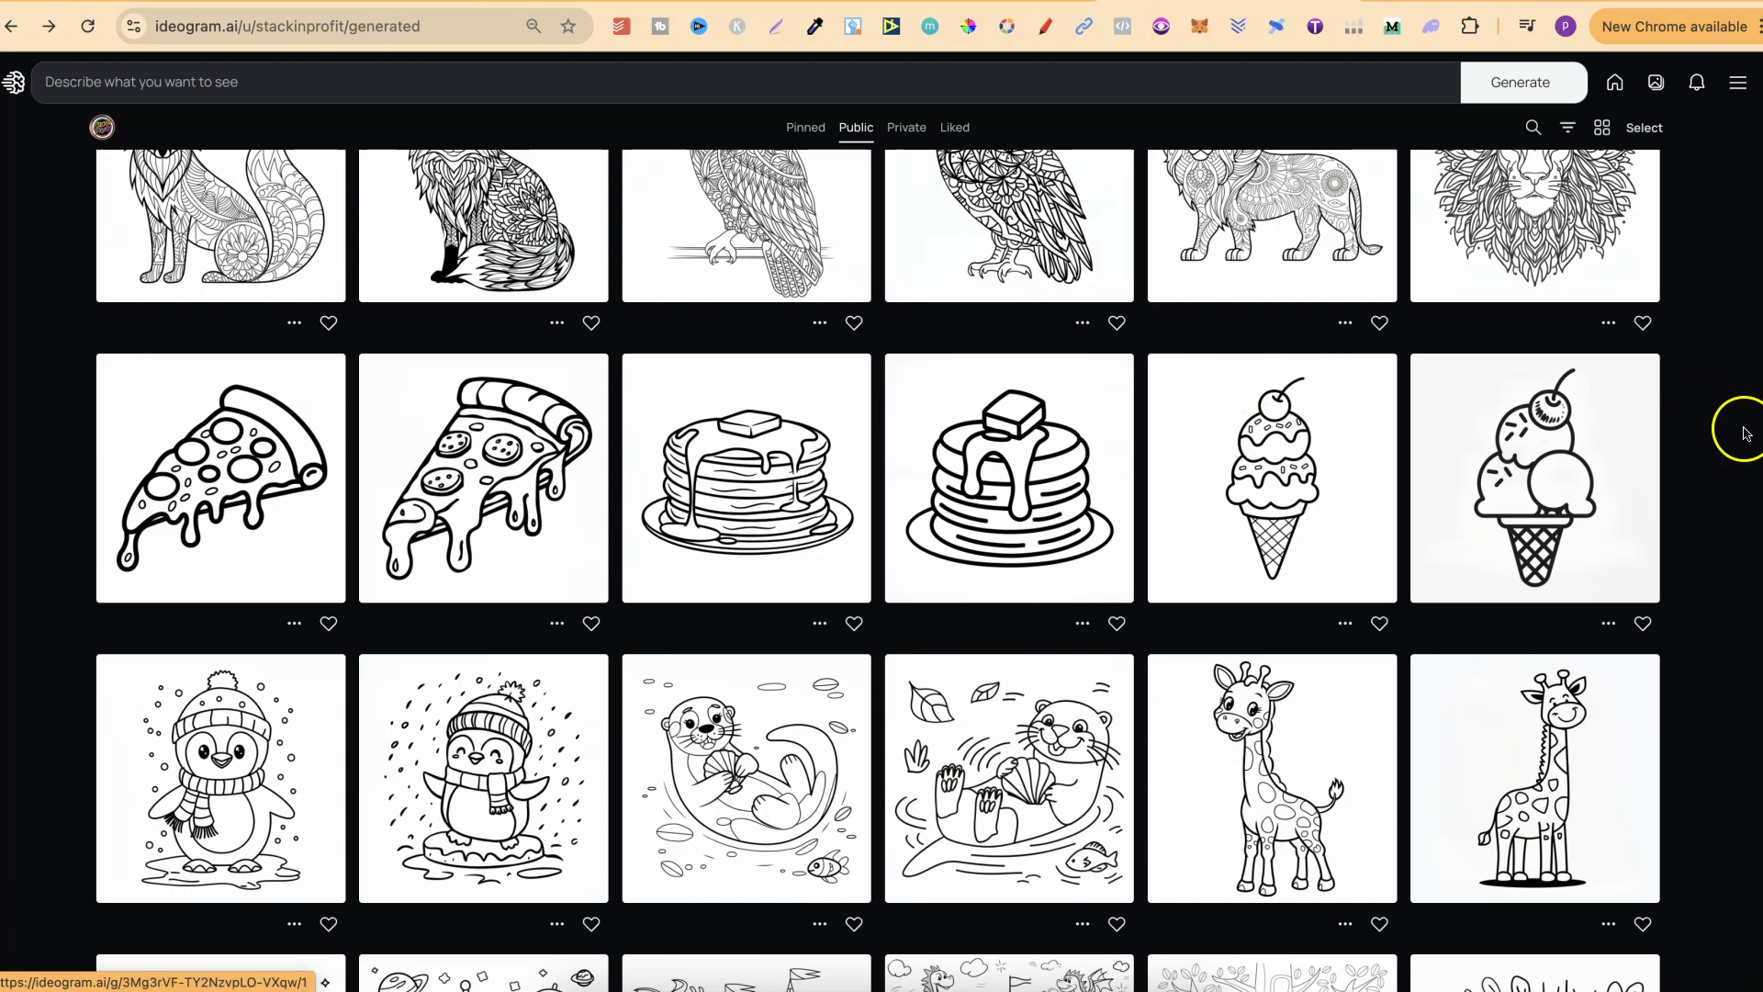
- Open the first otter coloring page, with the seashell, and go through its variations
scroll(1714, 612, down, 4)
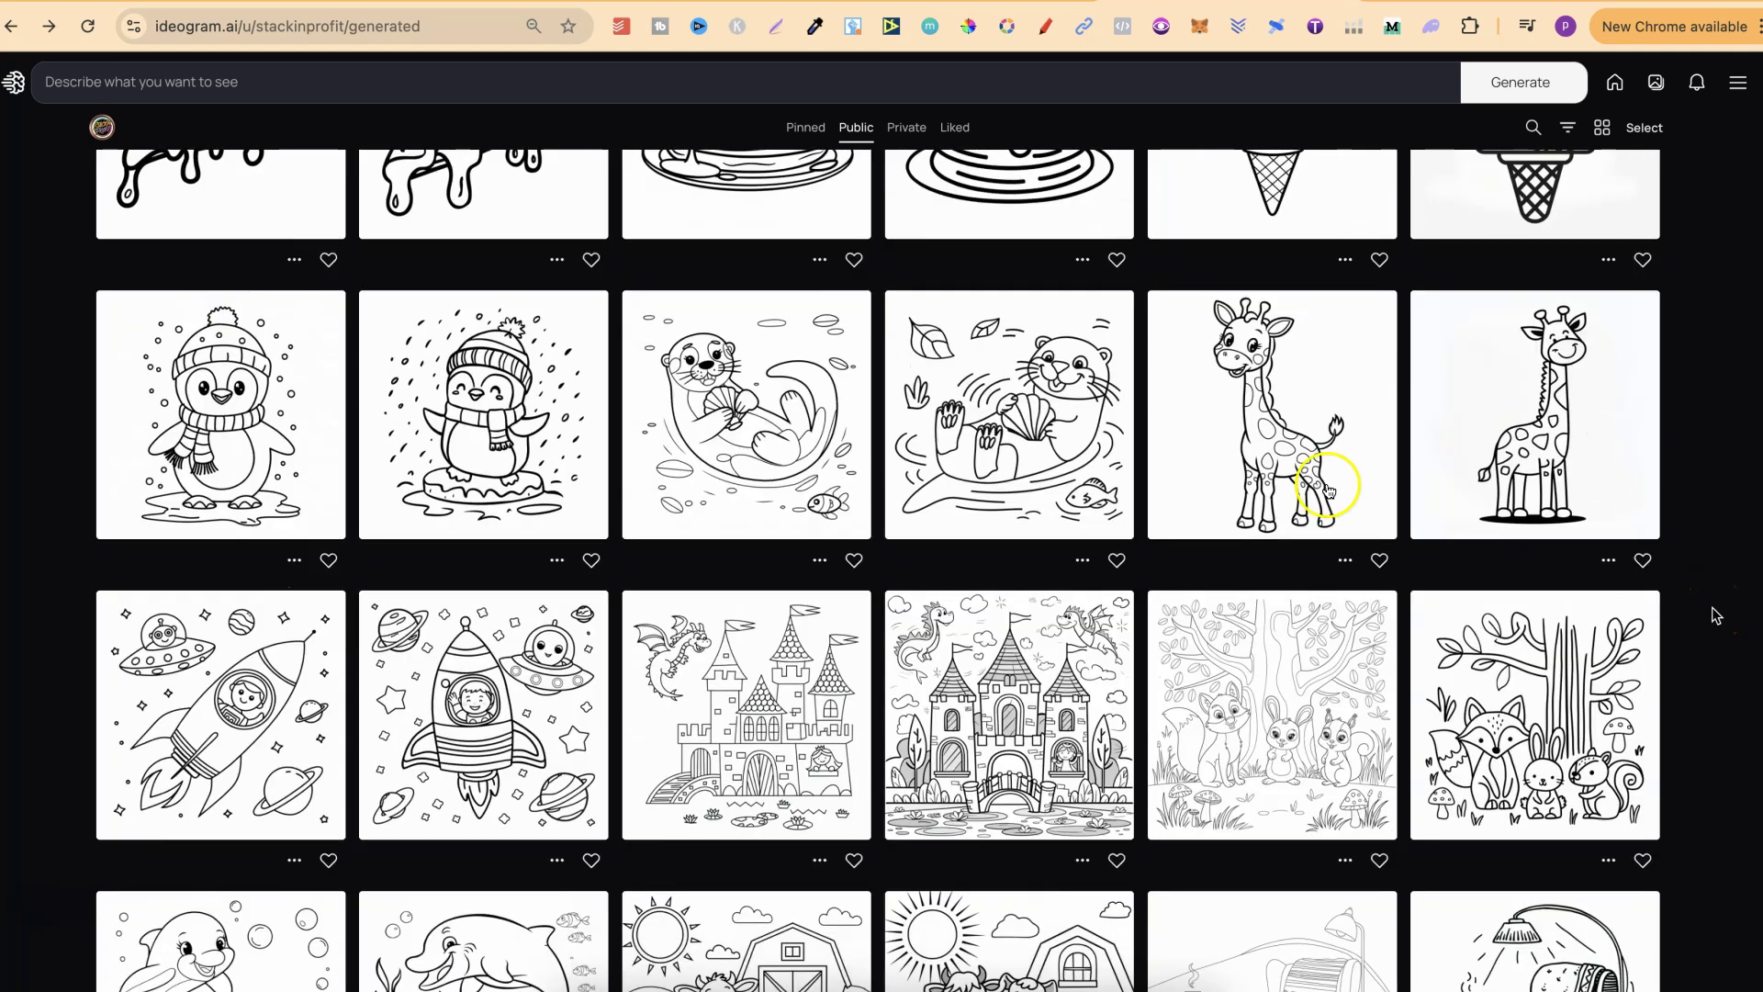
scroll(1500, 611, up, 1)
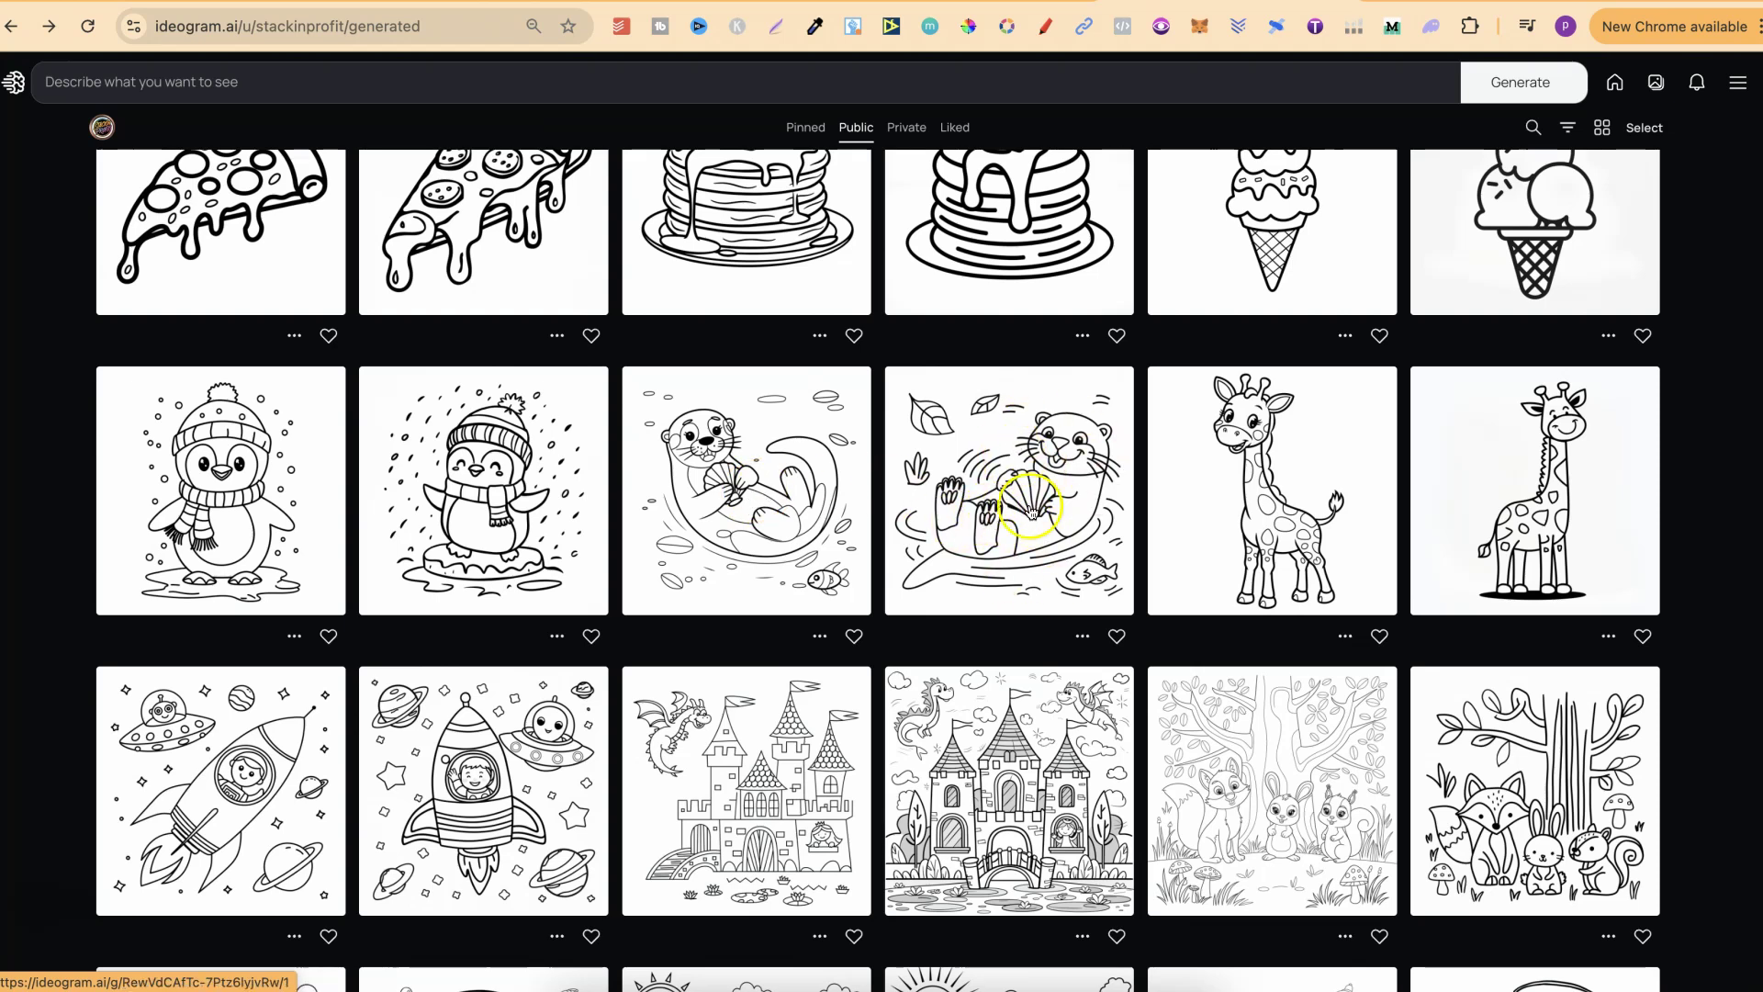
click(777, 470)
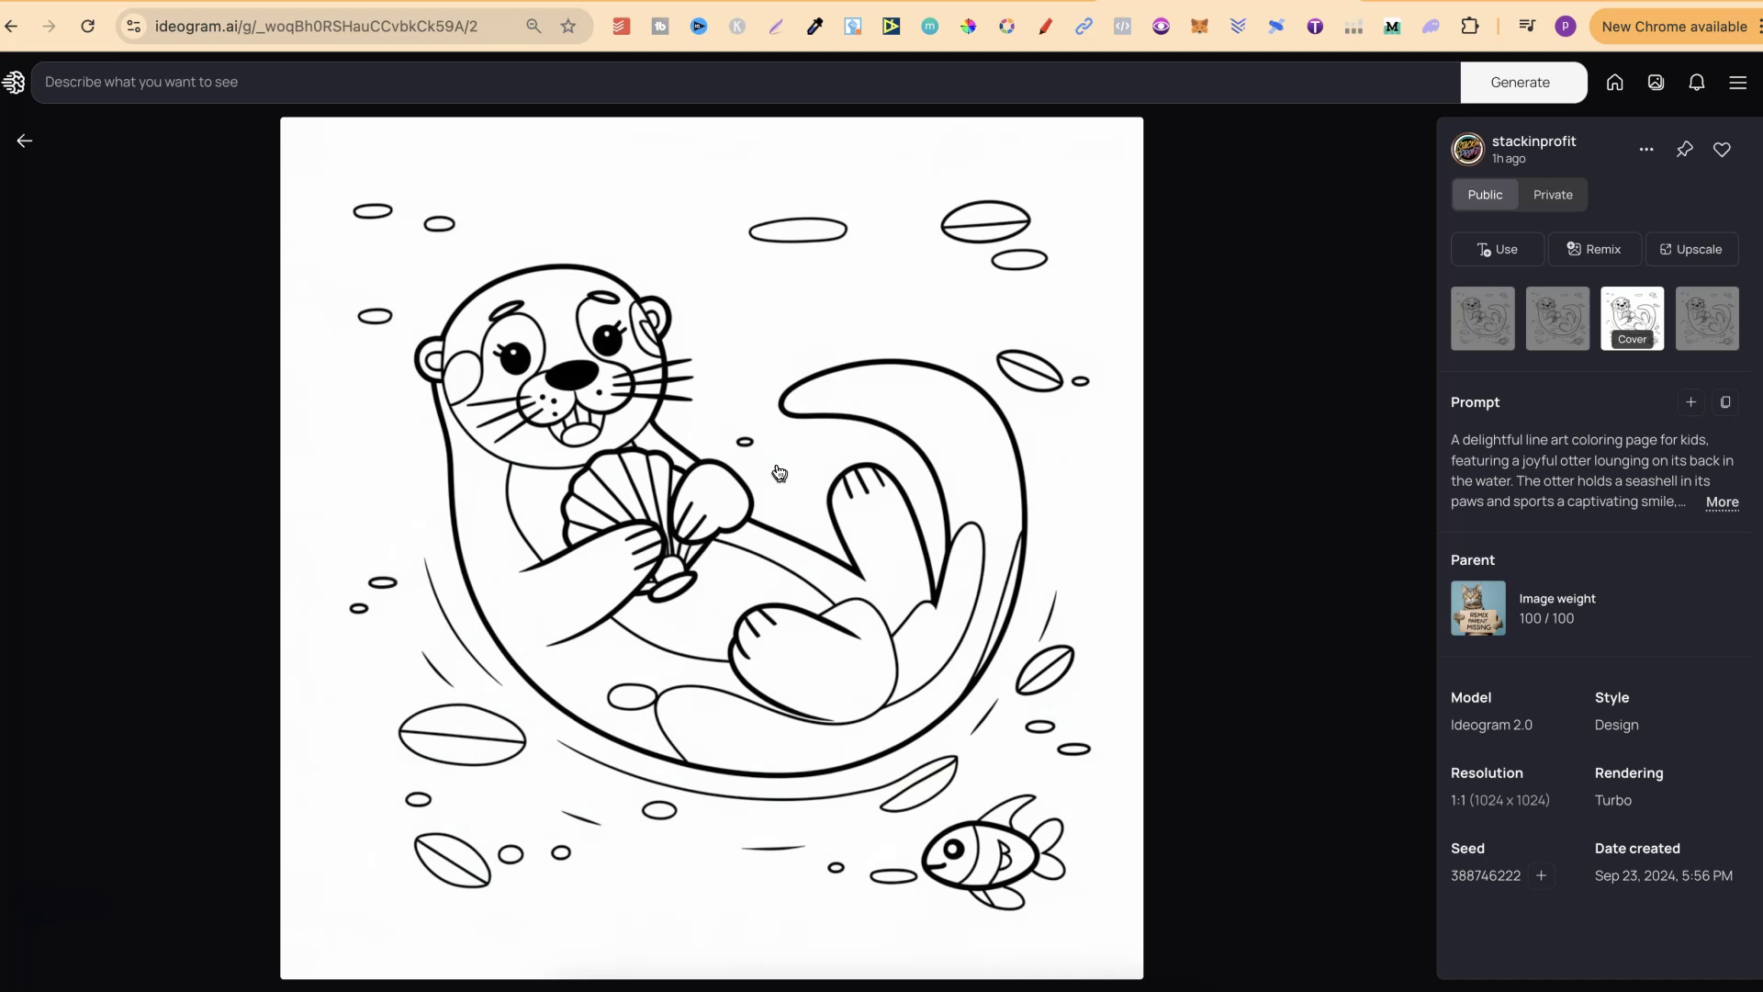
key(Right)
key(Right)
key(Right)
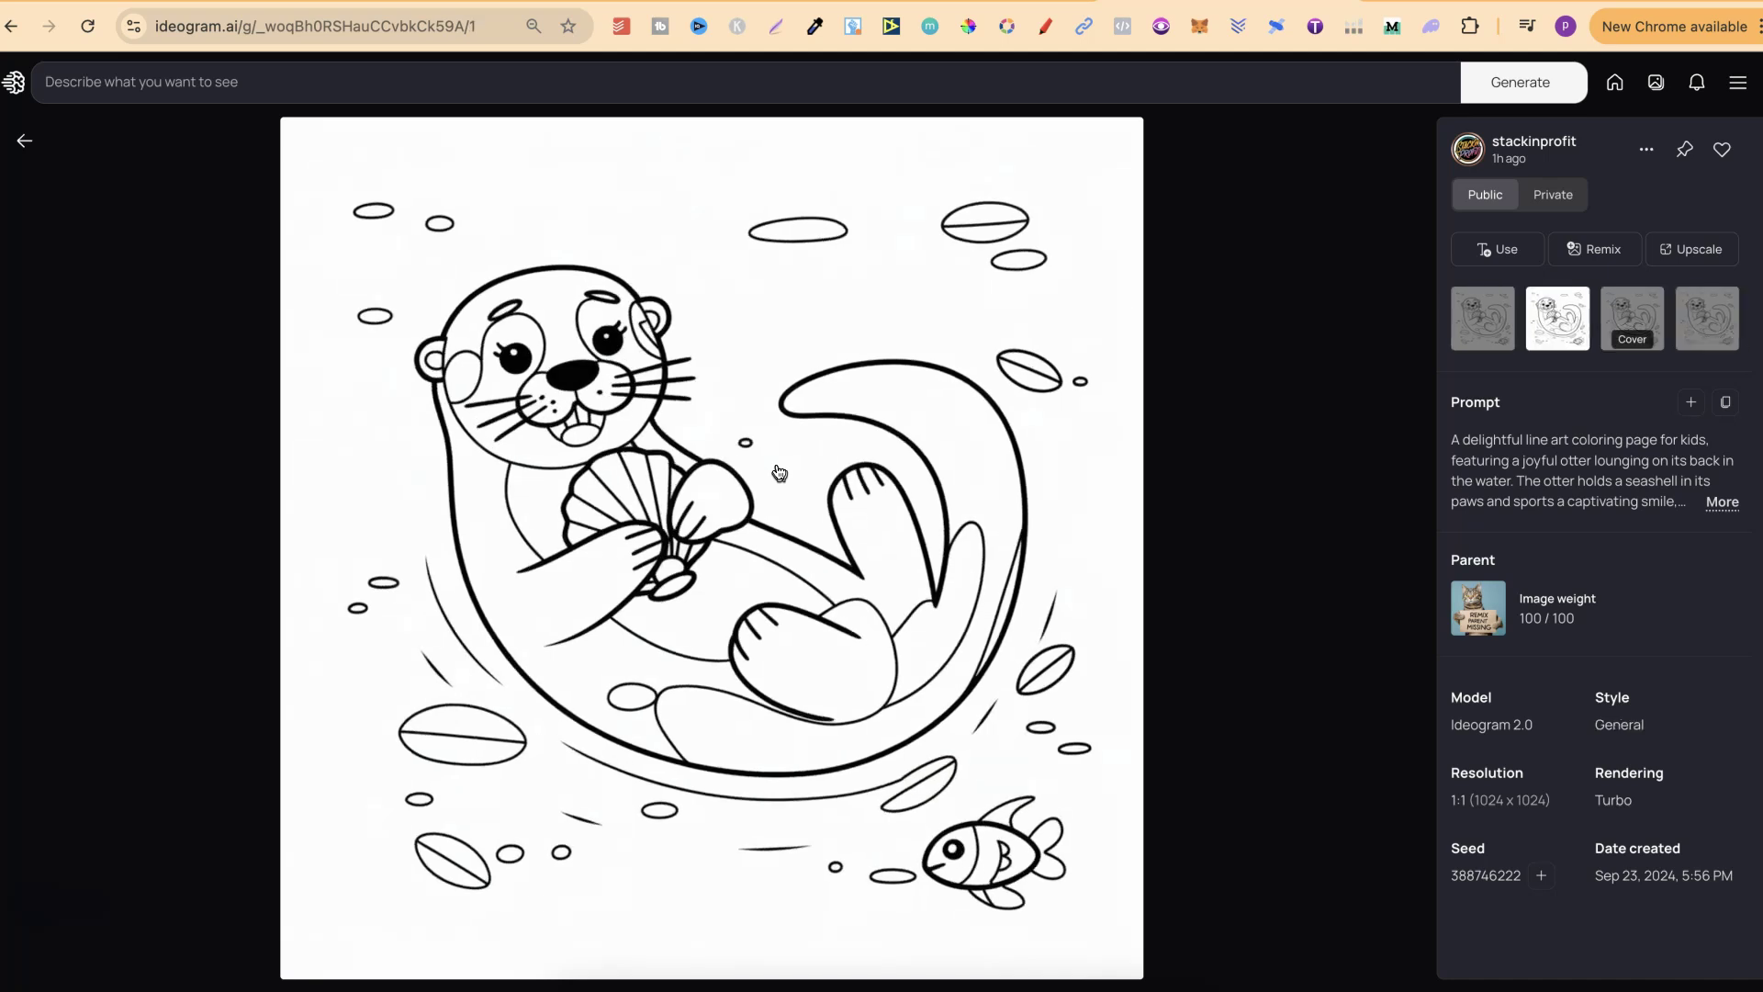
- View the Ideogram 1.0 otter coloring page at full size for comparison with the first otter, then return to the gallery
click(24, 141)
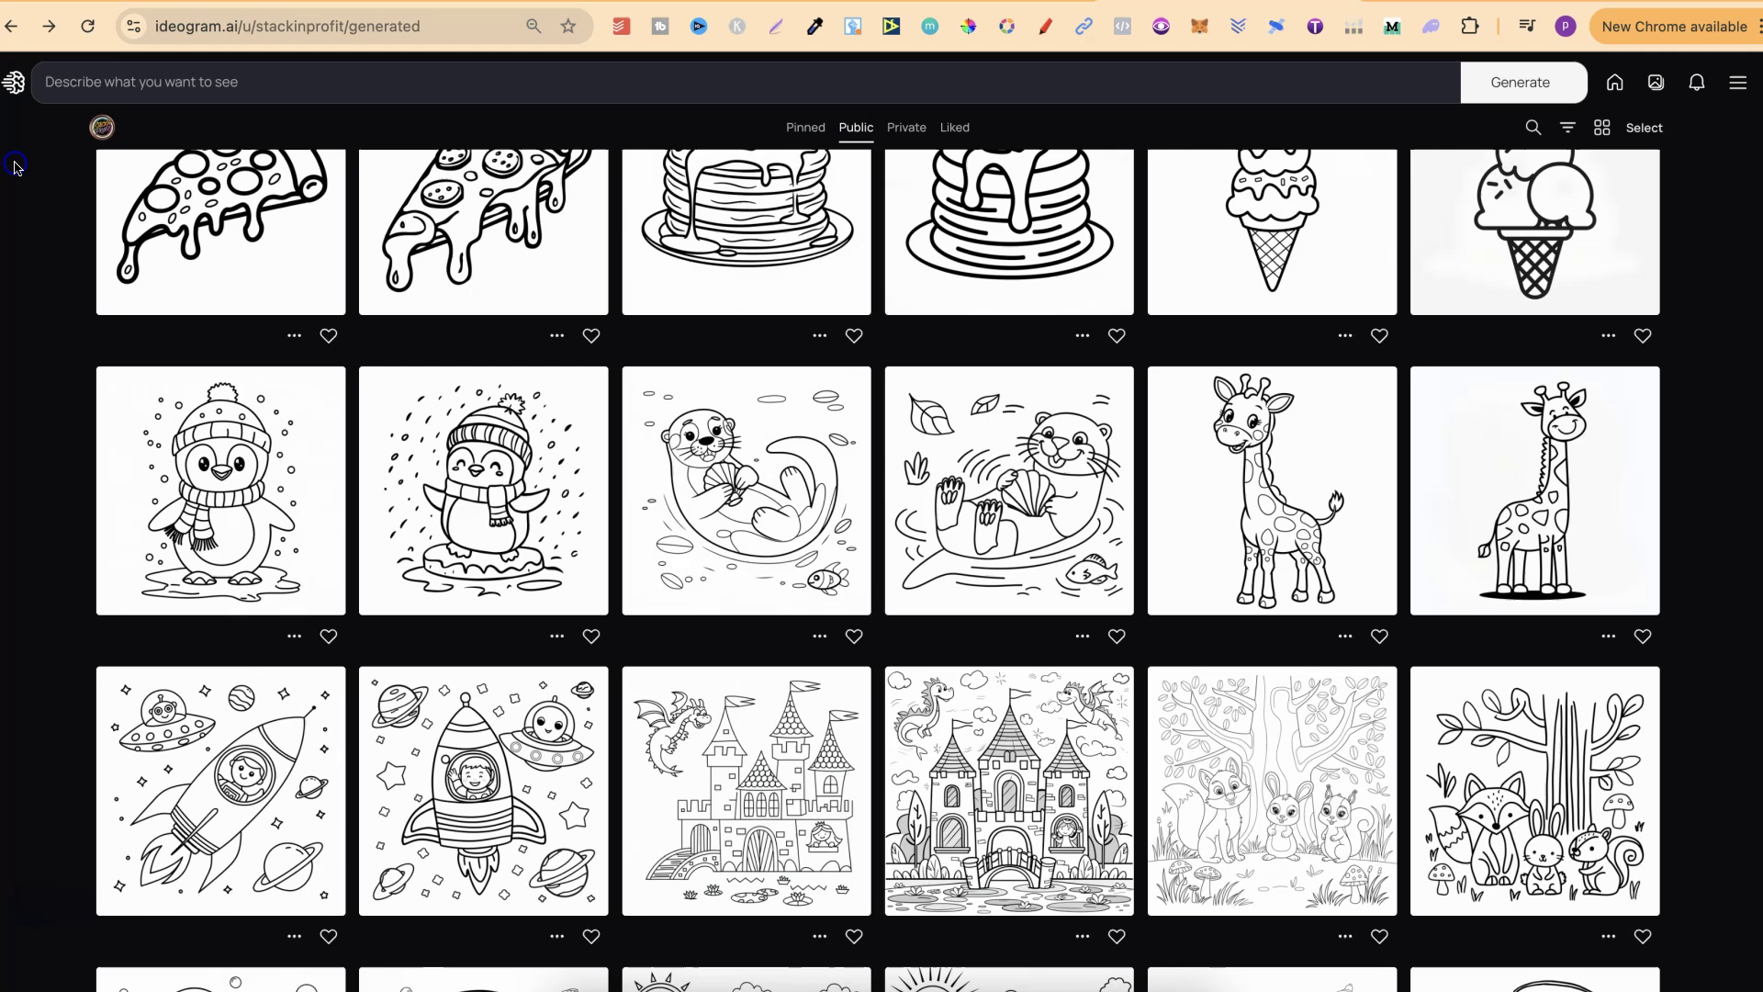
click(1022, 506)
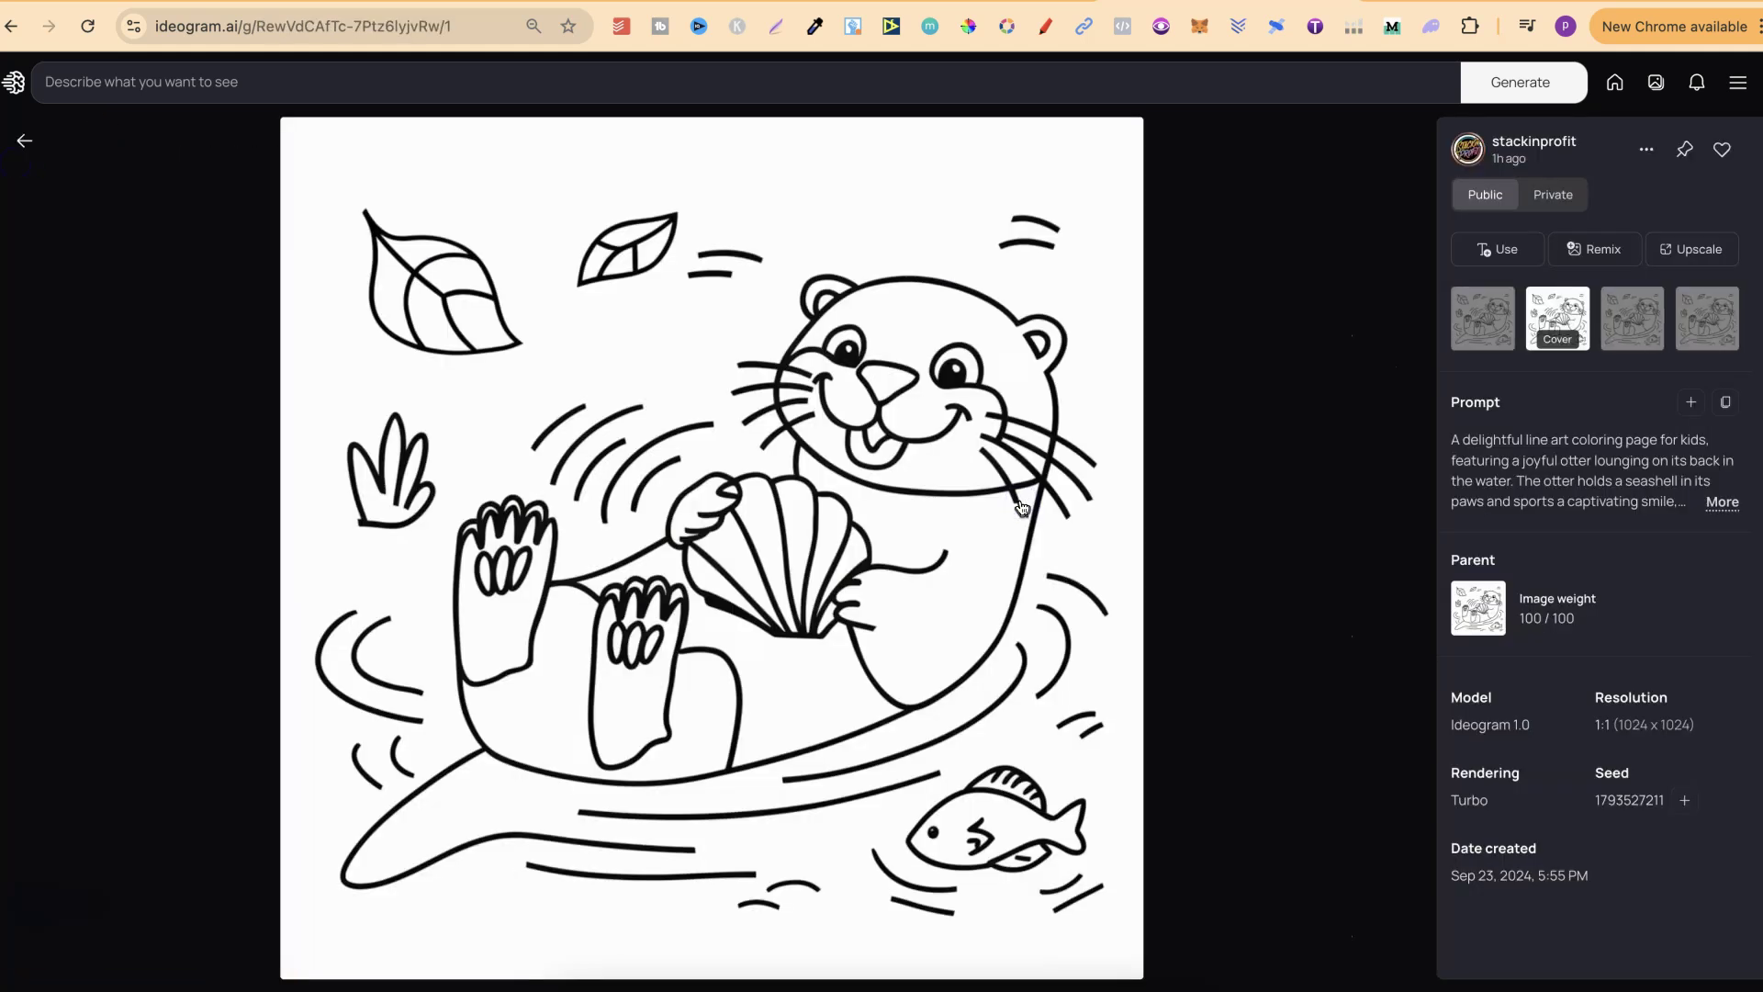
click(24, 143)
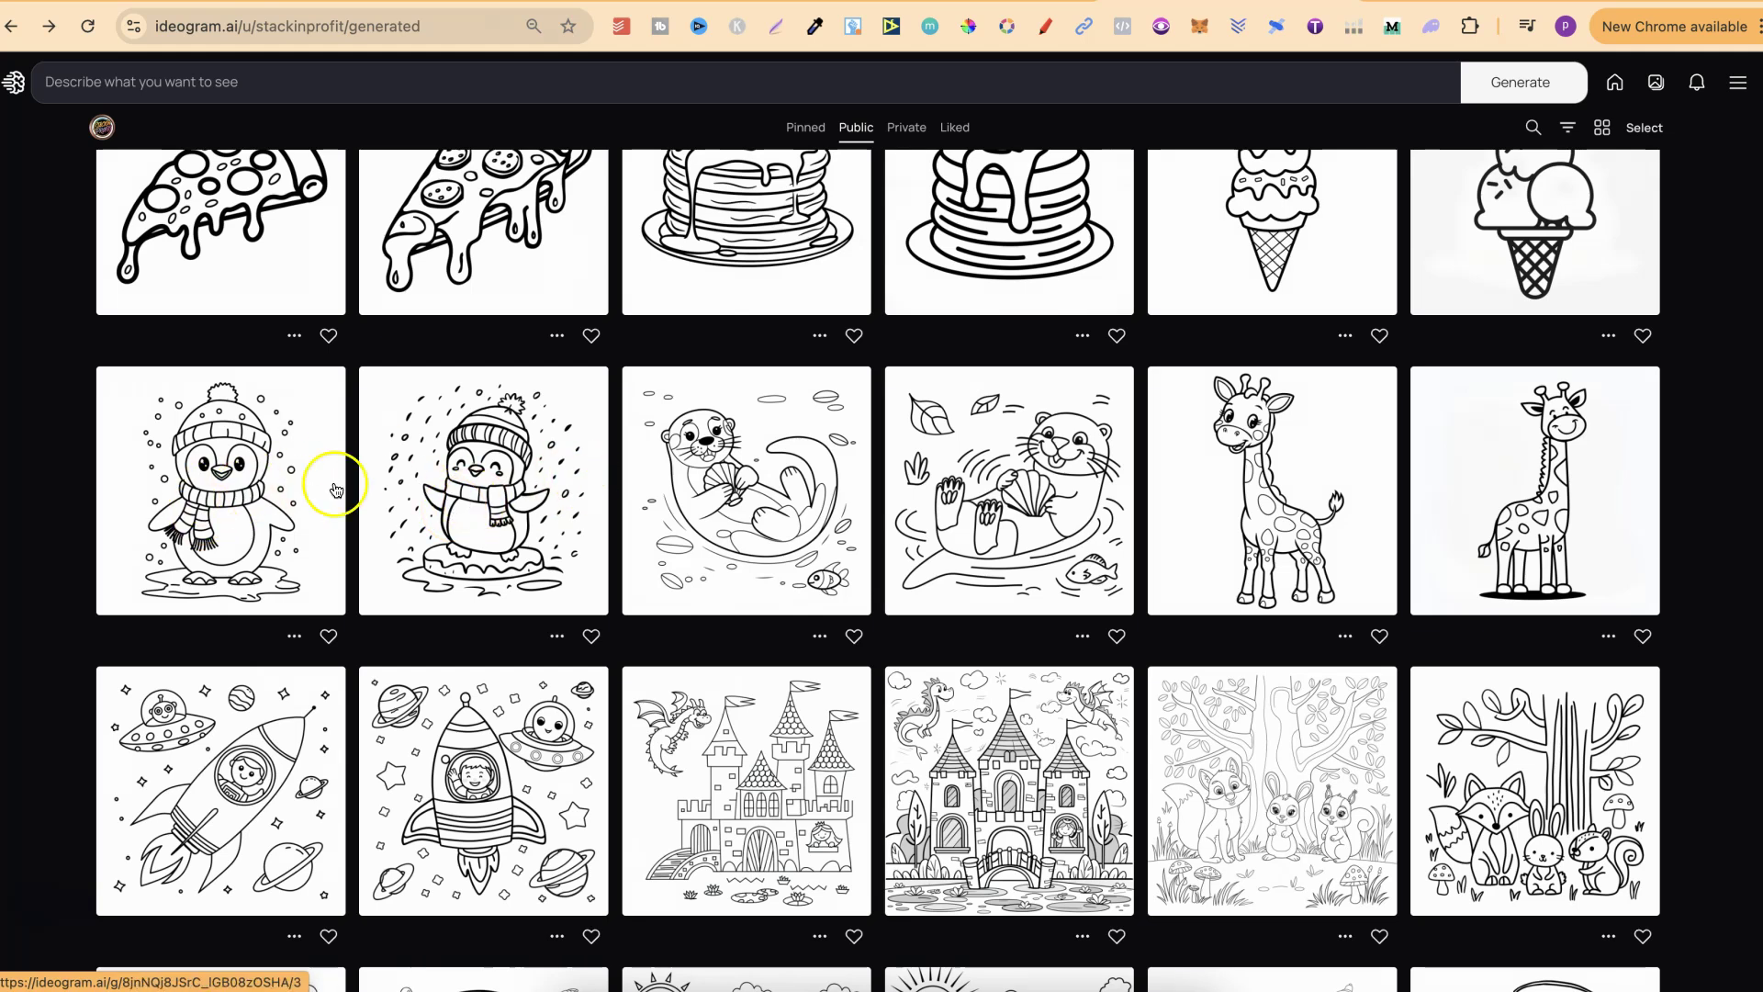
- Compare the Ideogram 1.0 and 2.0 woodland pages with the fox, rabbit and squirrel at full size, then return to the gallery
scroll(1681, 480, up, 2)
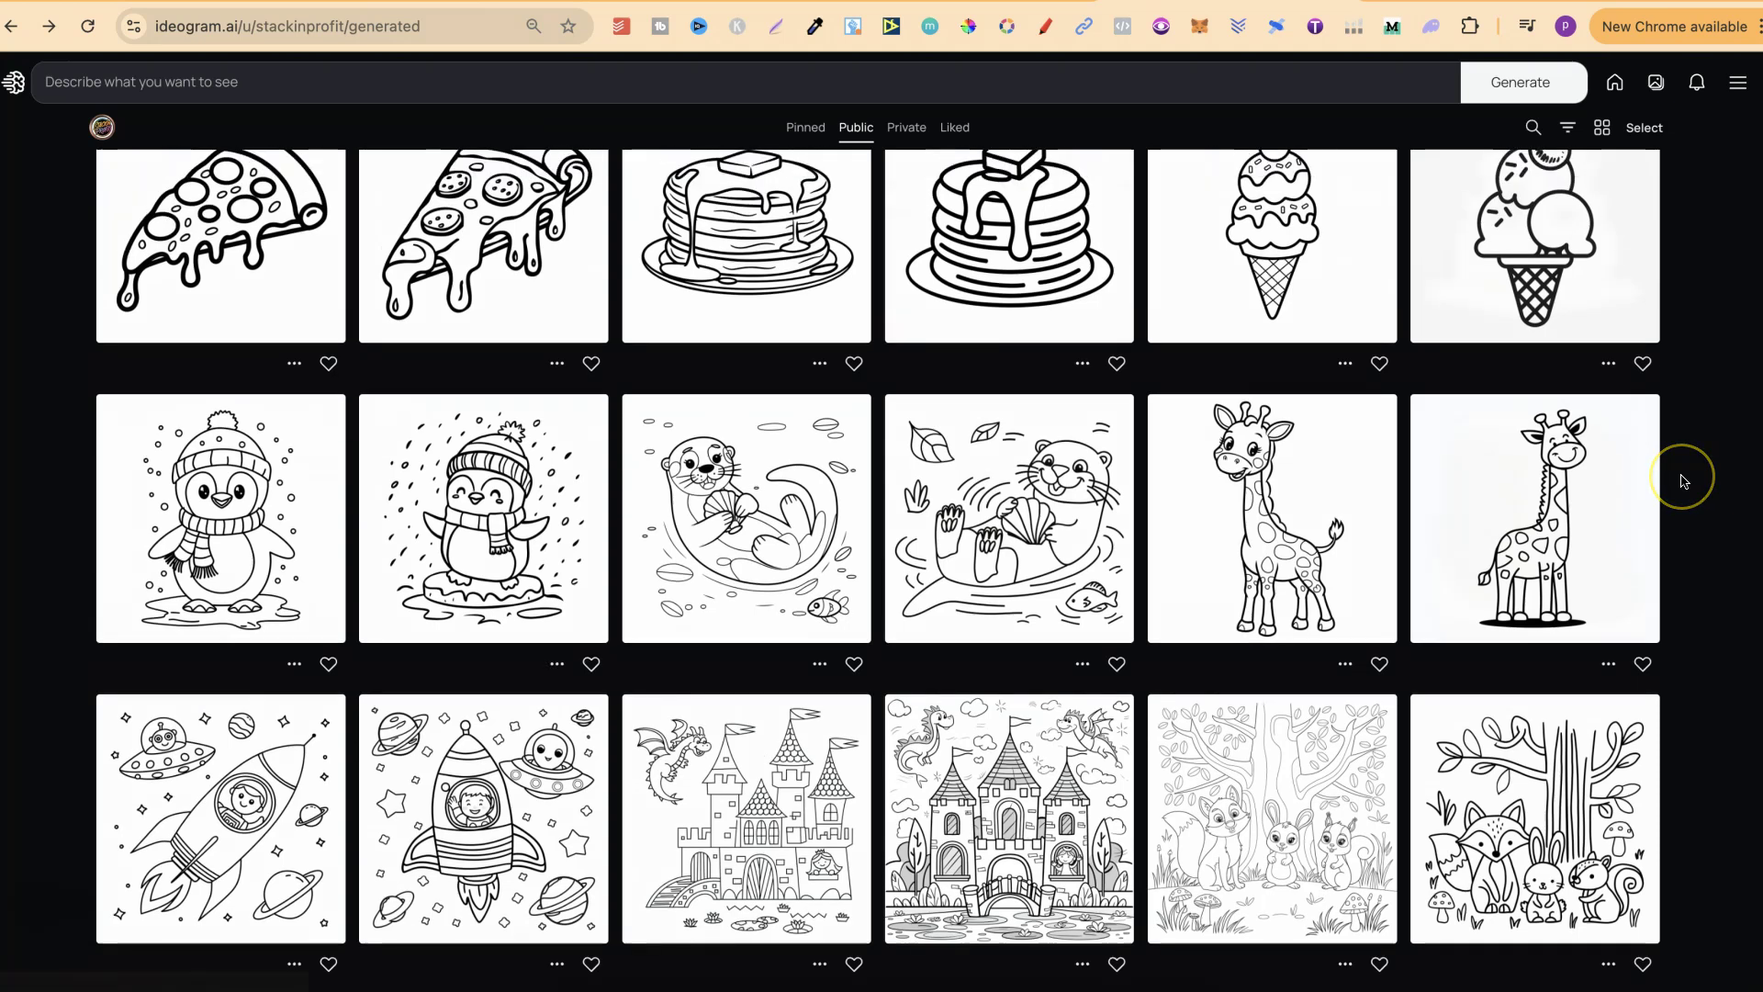
scroll(1685, 482, down, 1)
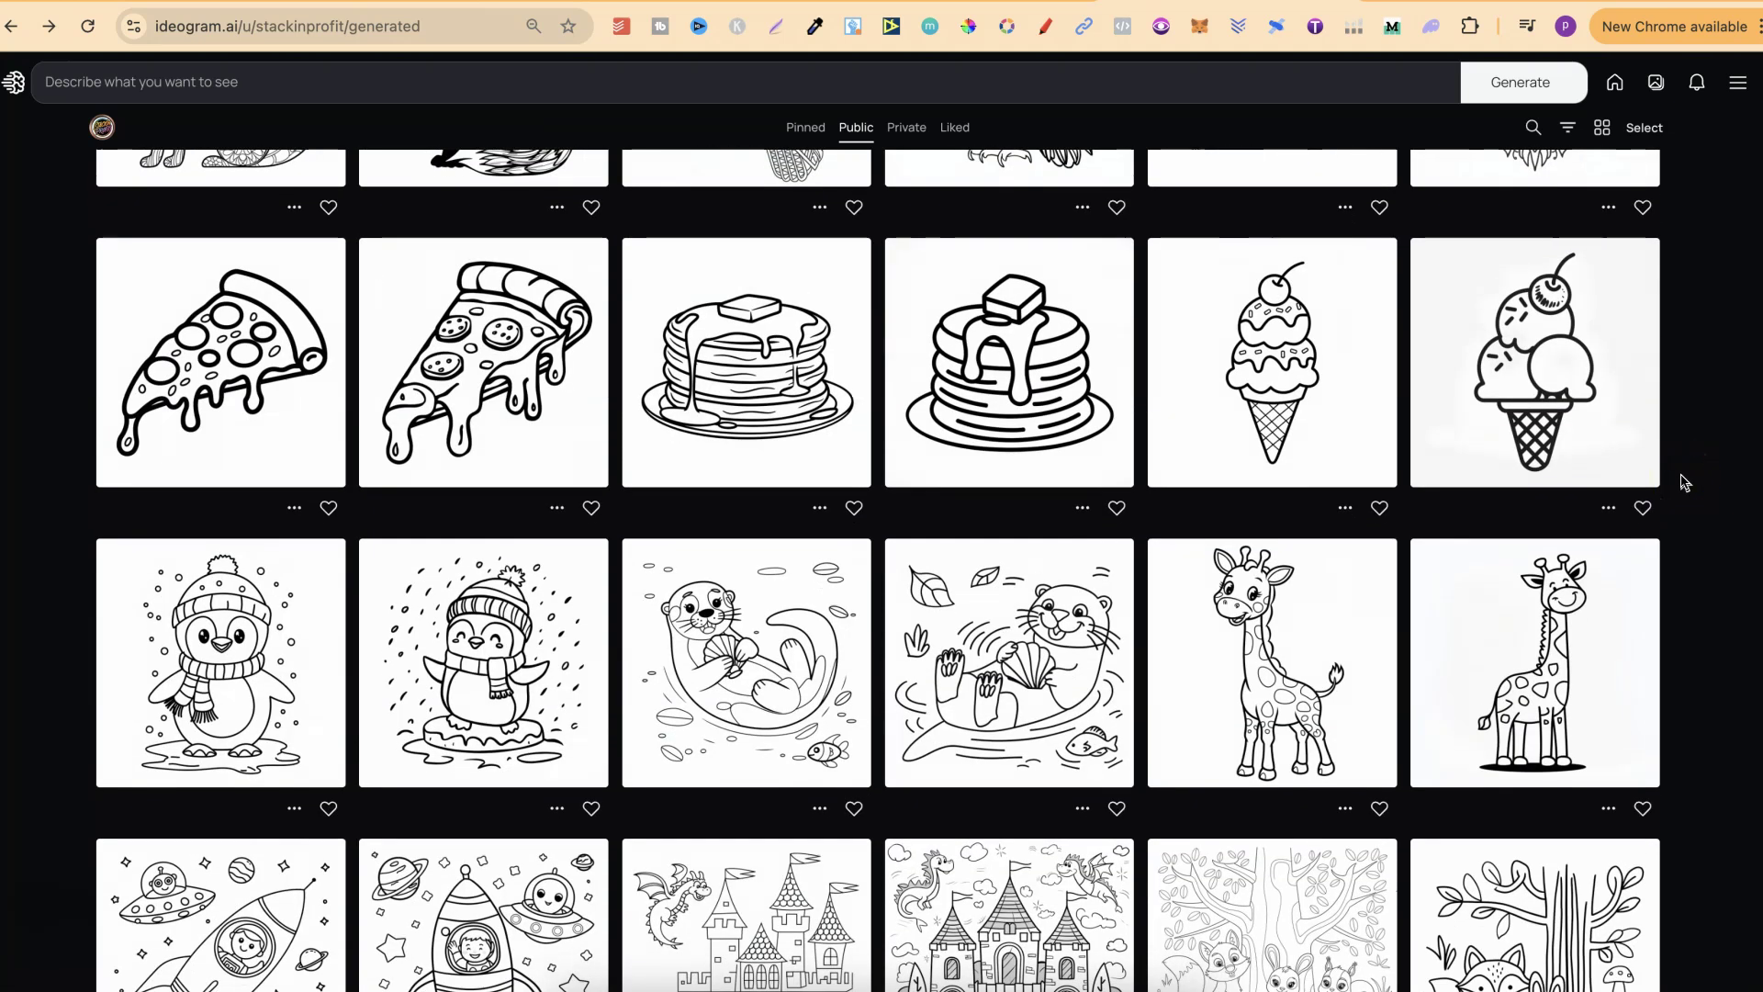
scroll(1686, 482, down, 1)
scroll(1685, 482, down, 5)
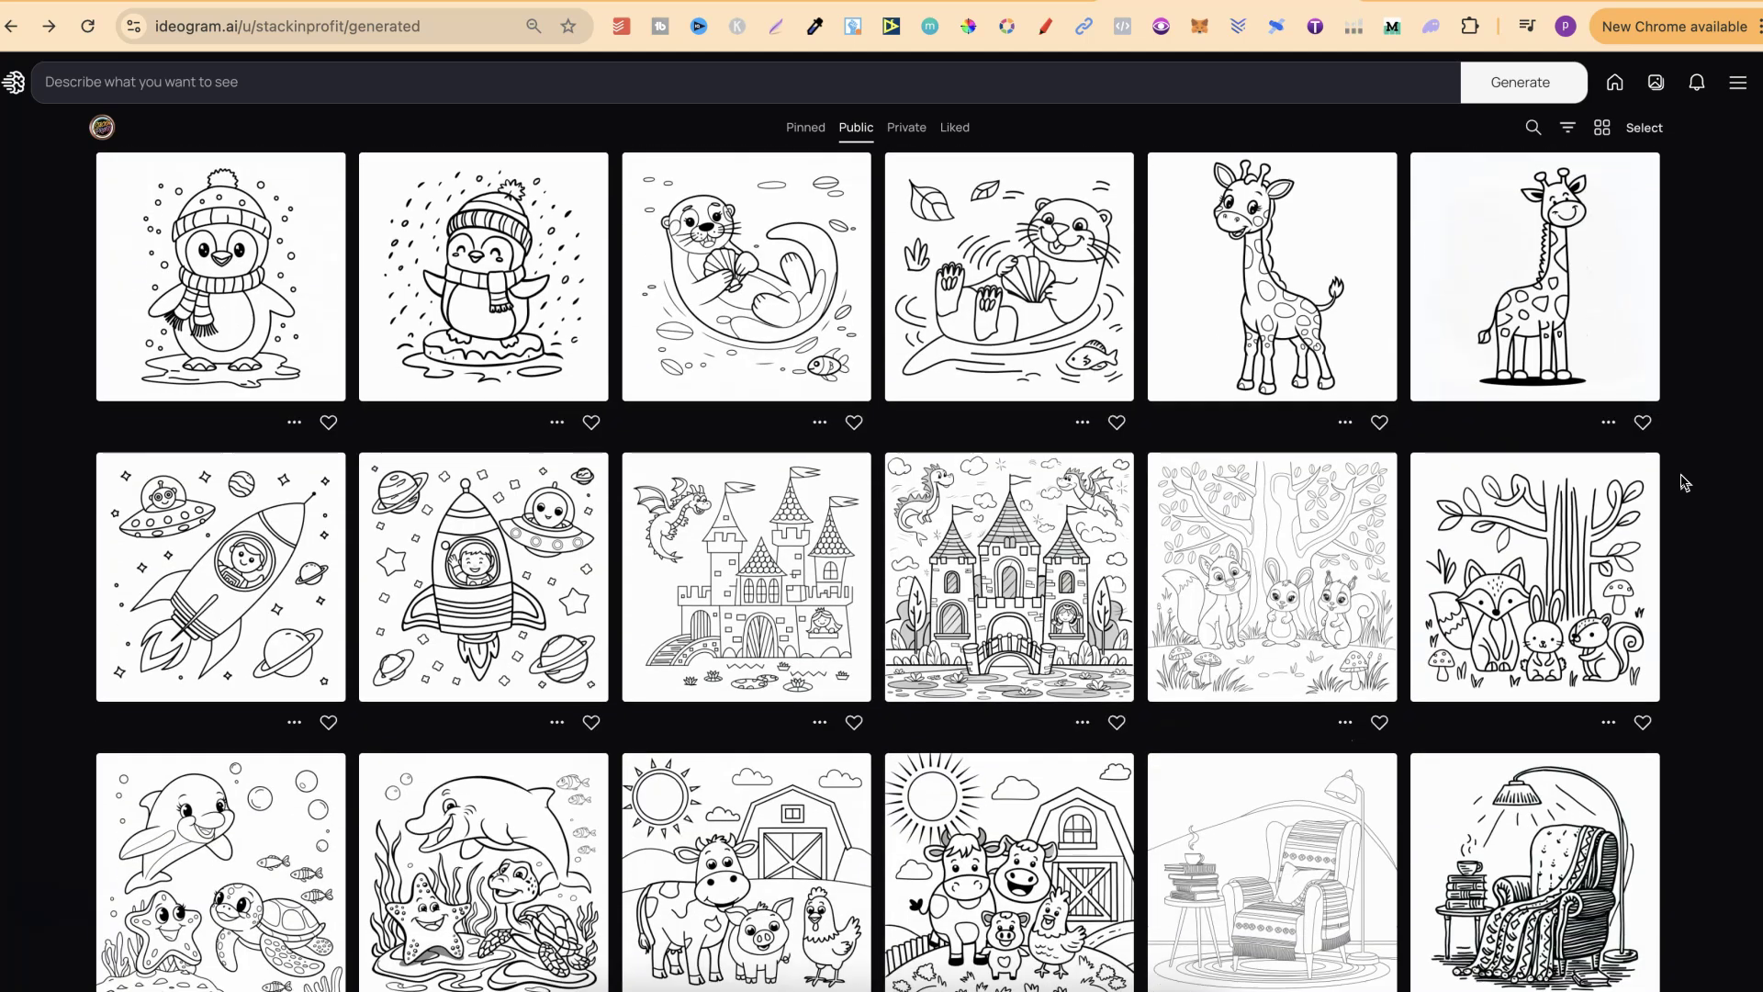
scroll(1686, 482, up, 1)
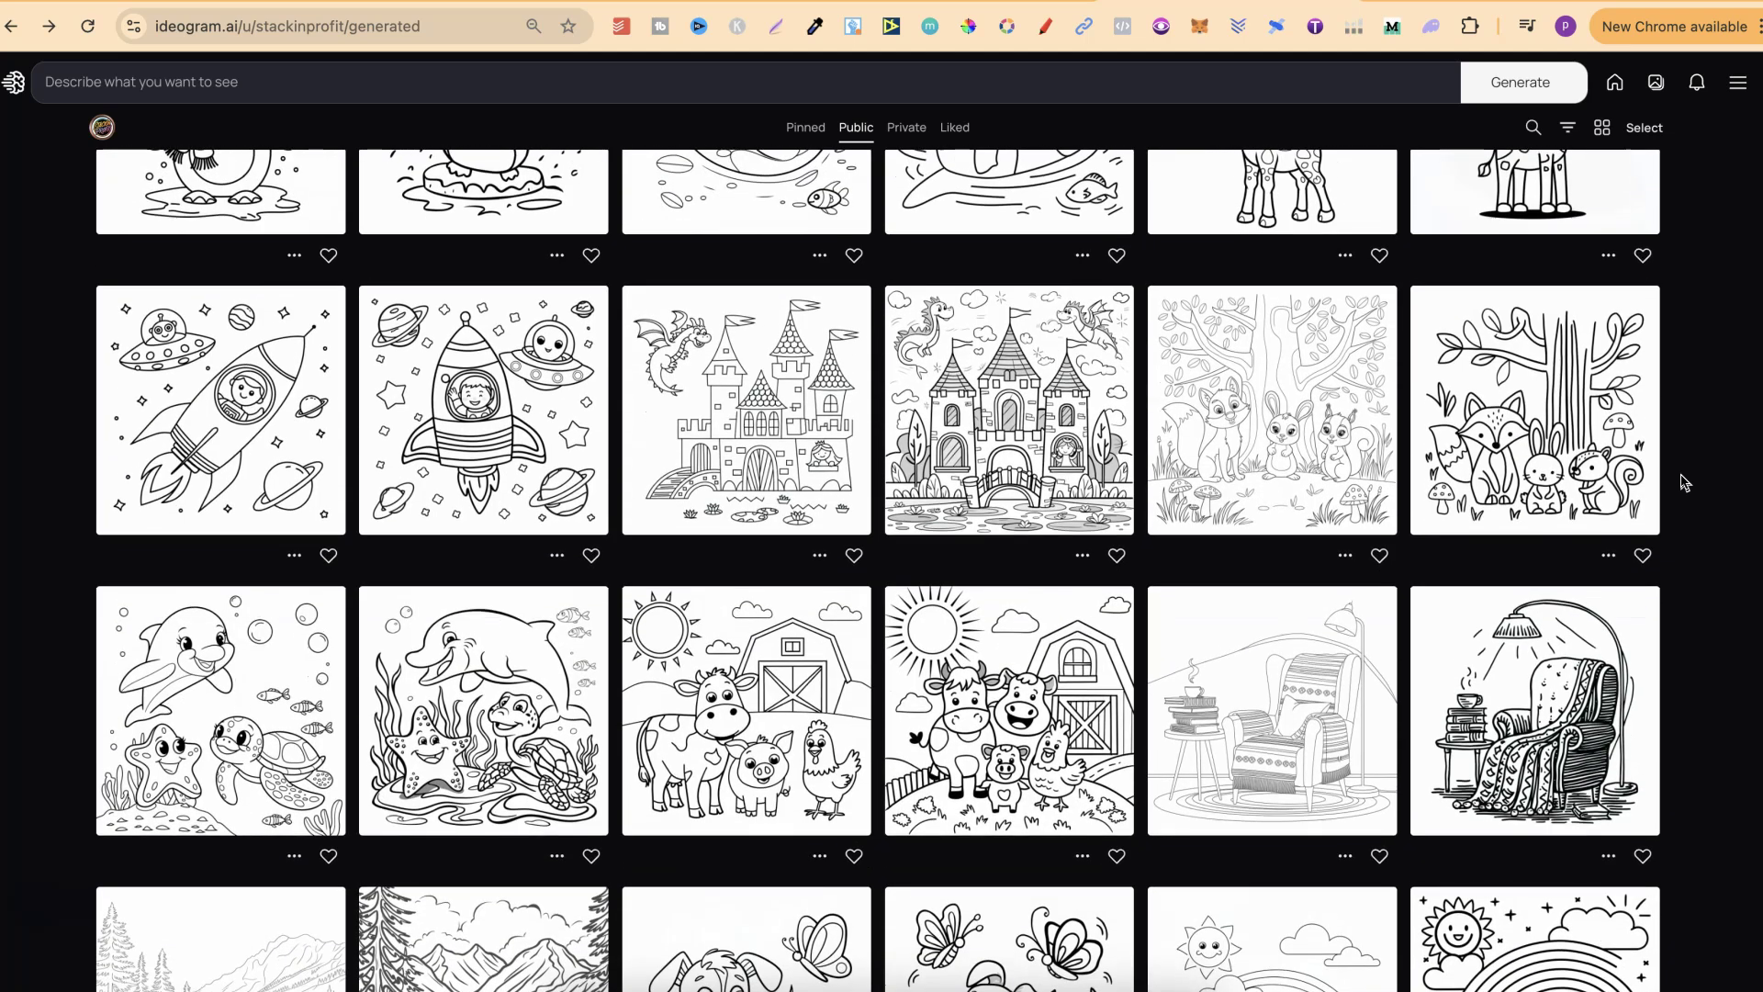
click(1676, 472)
click(1558, 427)
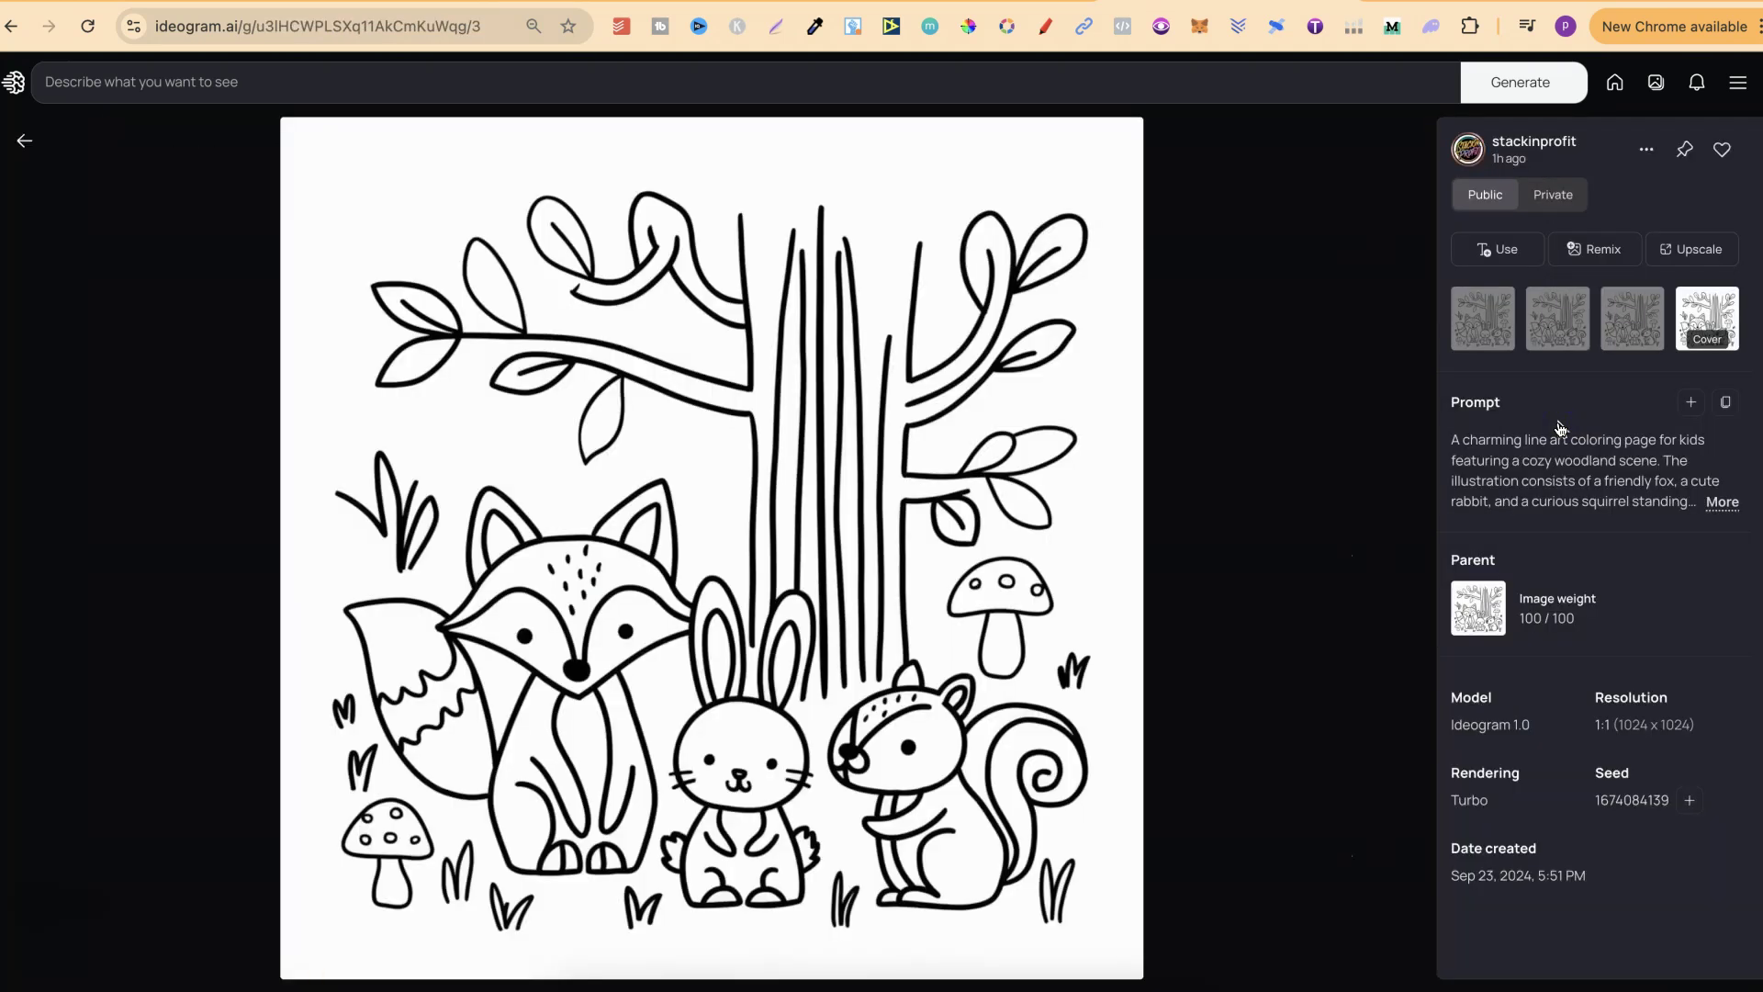
click(25, 140)
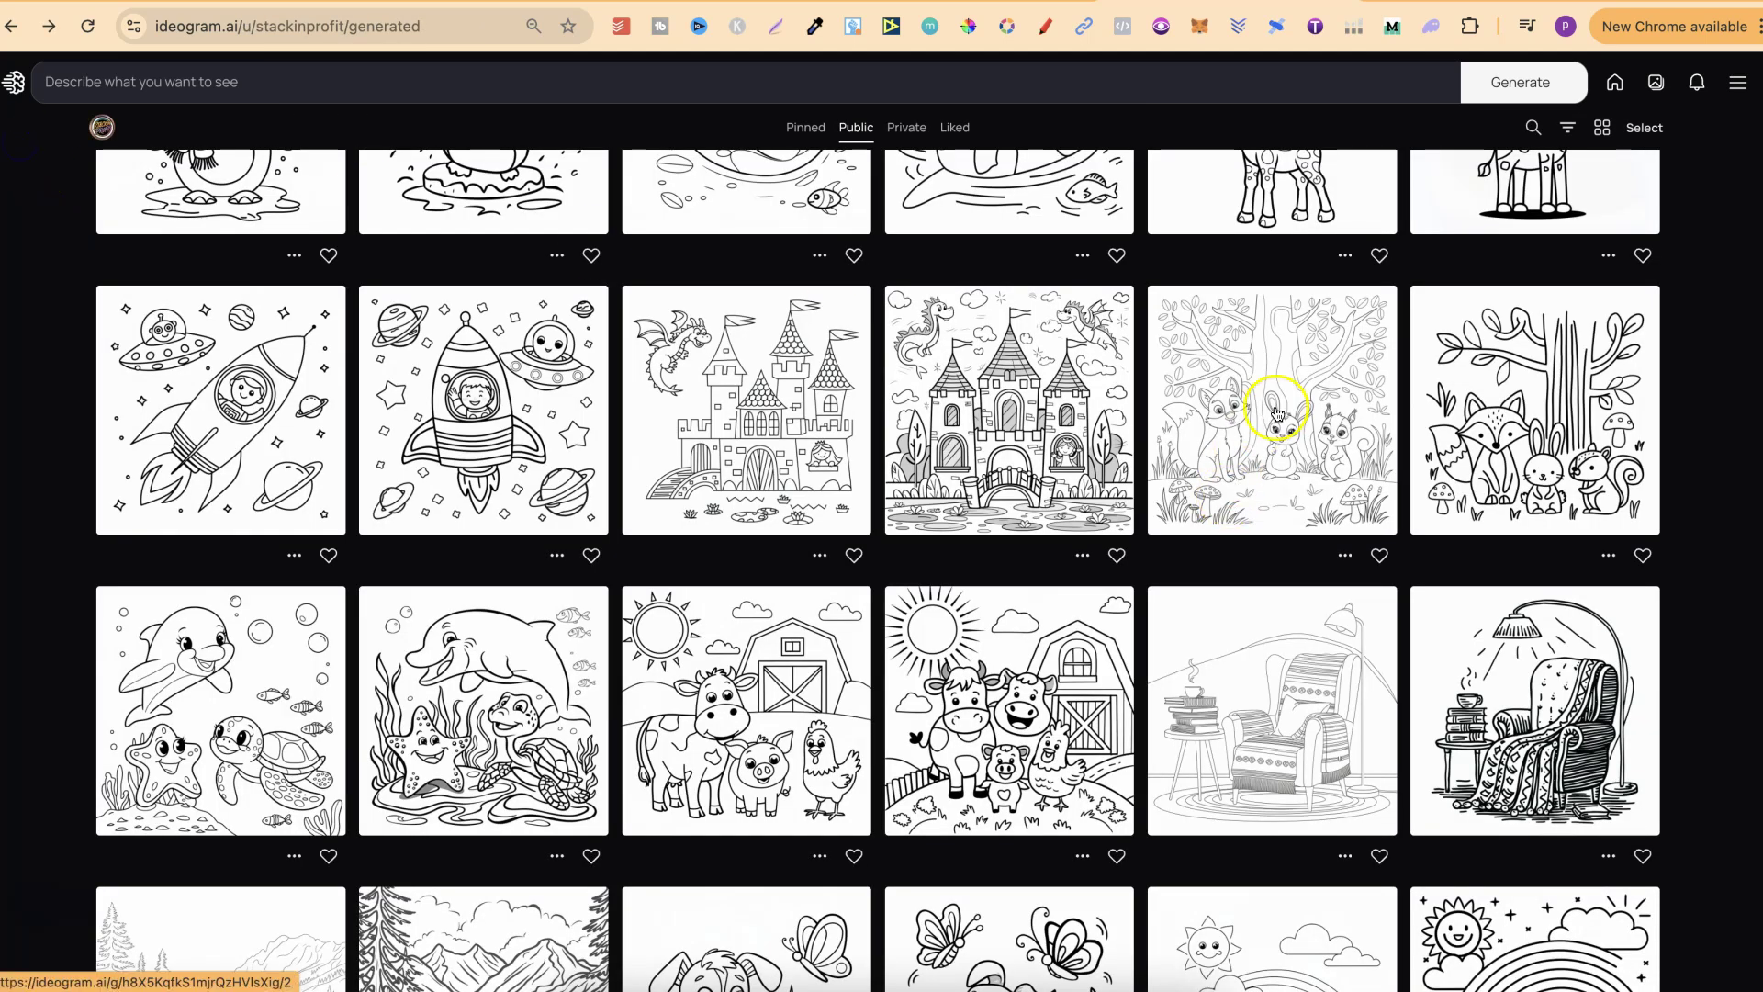
click(1276, 414)
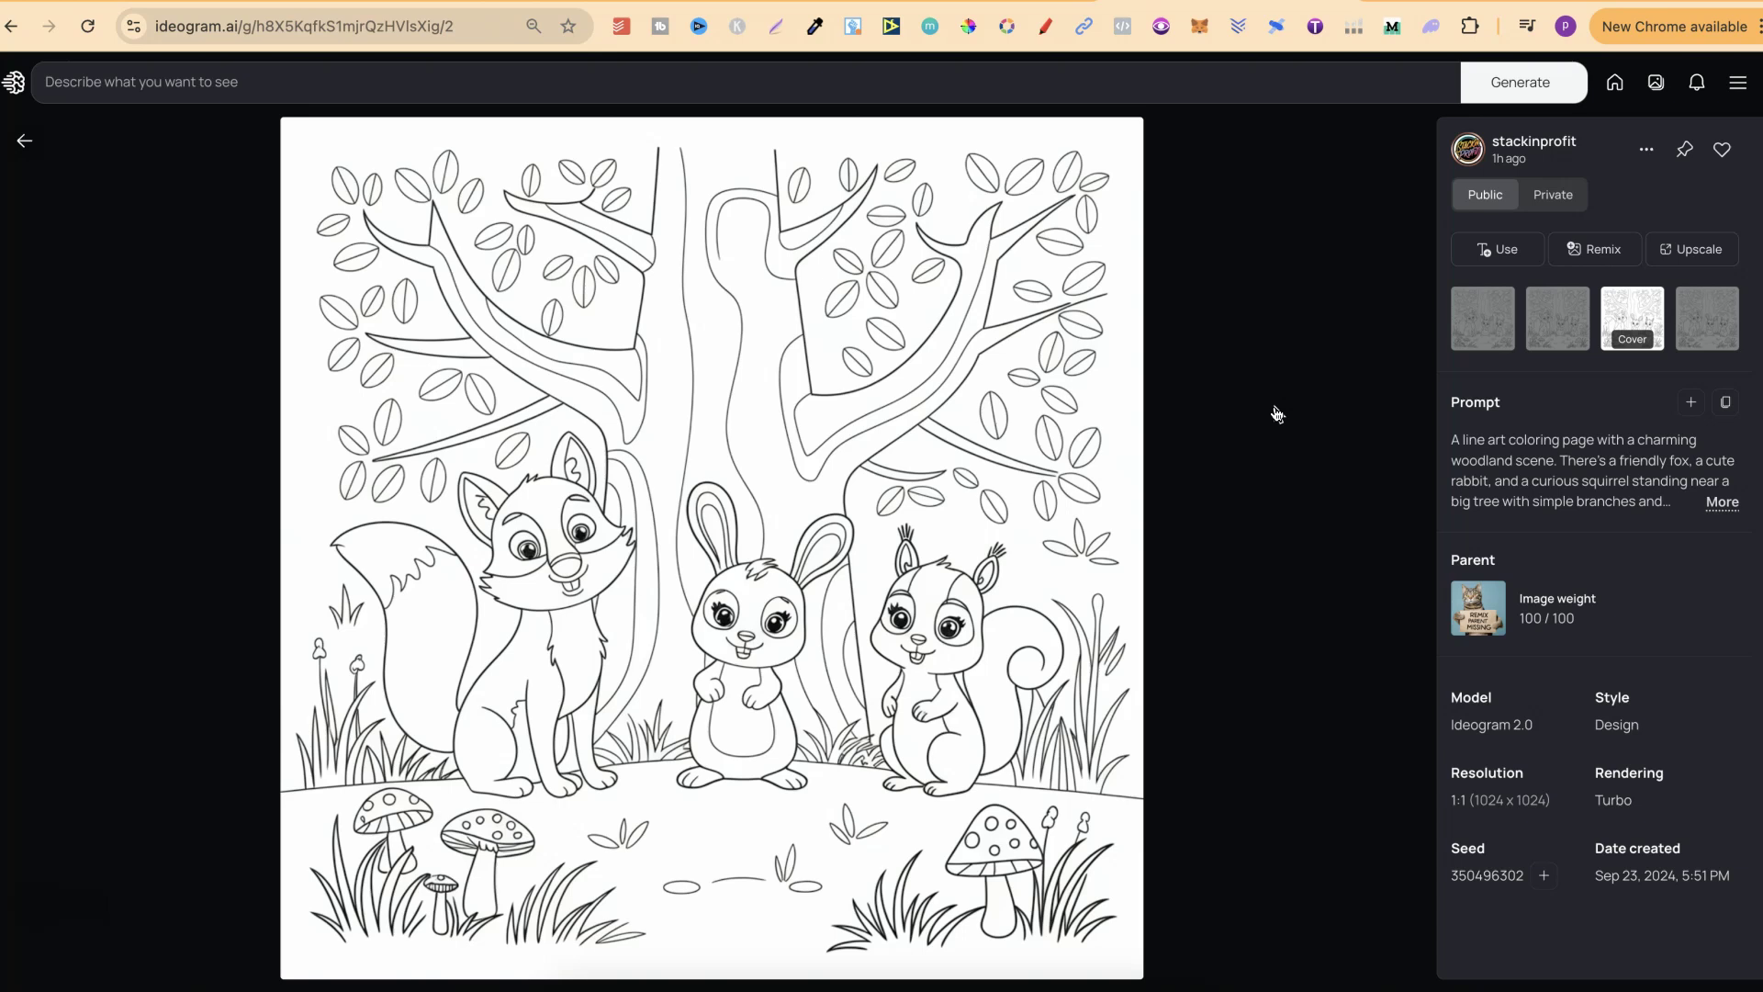
click(24, 141)
- Compare the Ideogram 1.0 and 2.0 fairy tale castle coloring pages at full size, then return to the gallery
click(1052, 494)
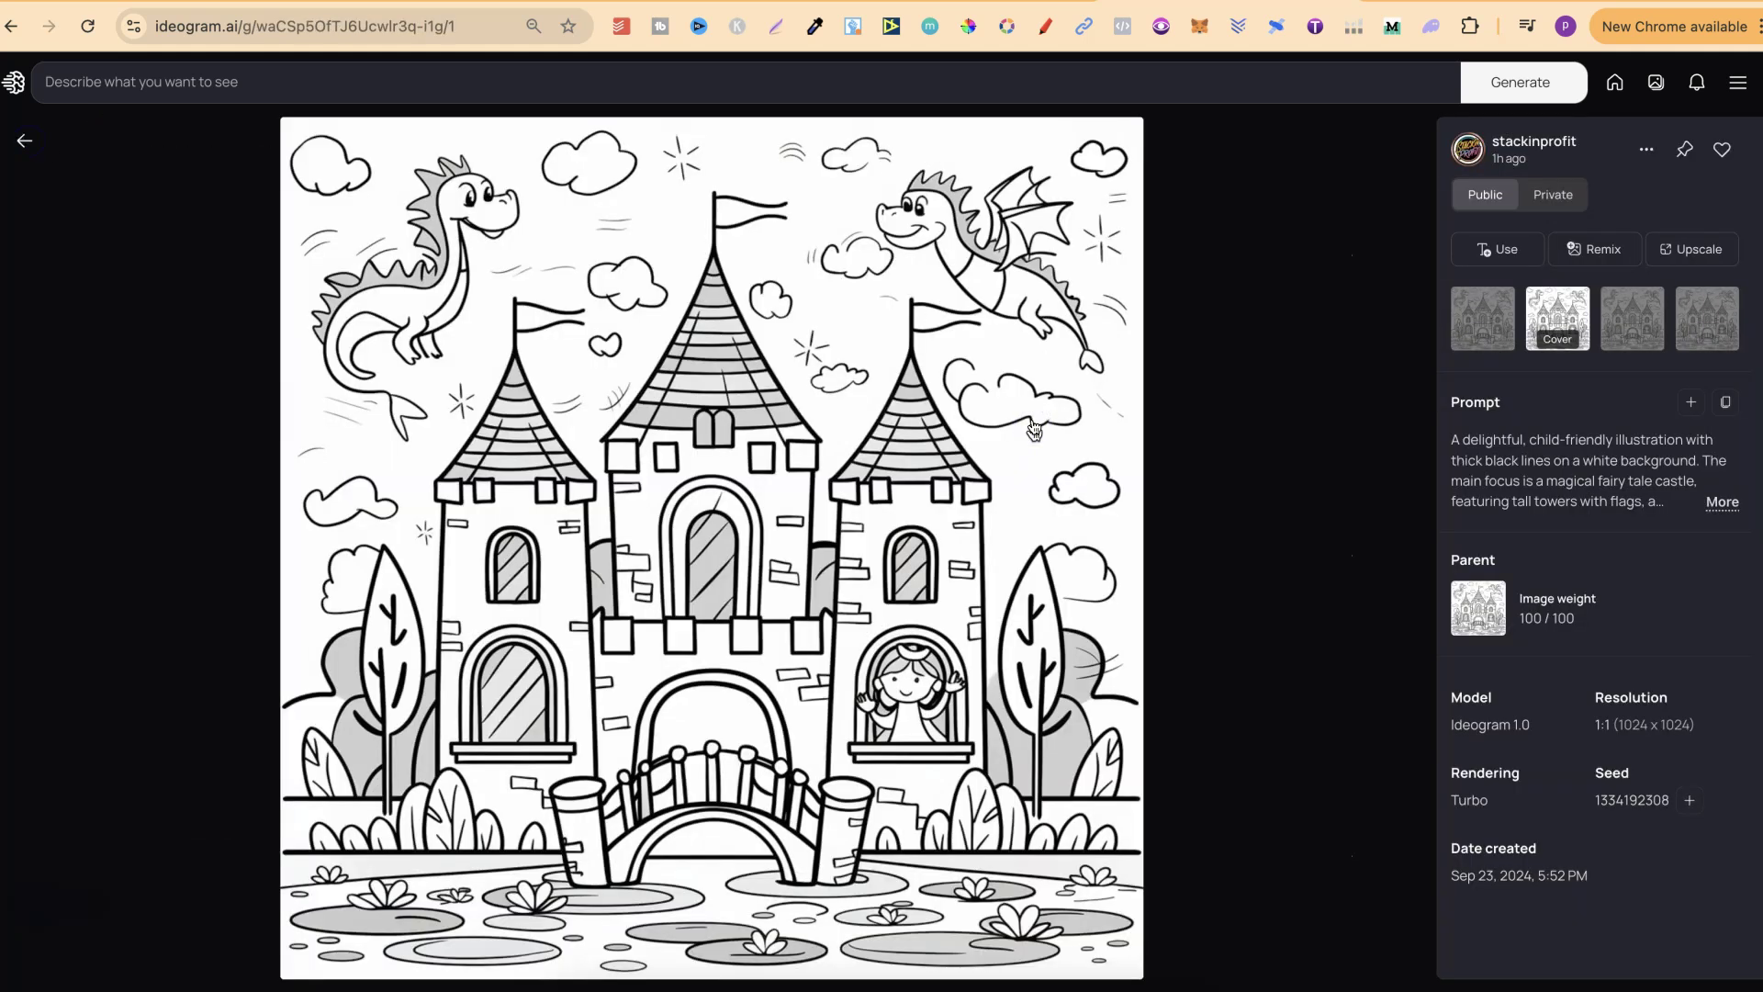
click(1564, 450)
click(26, 142)
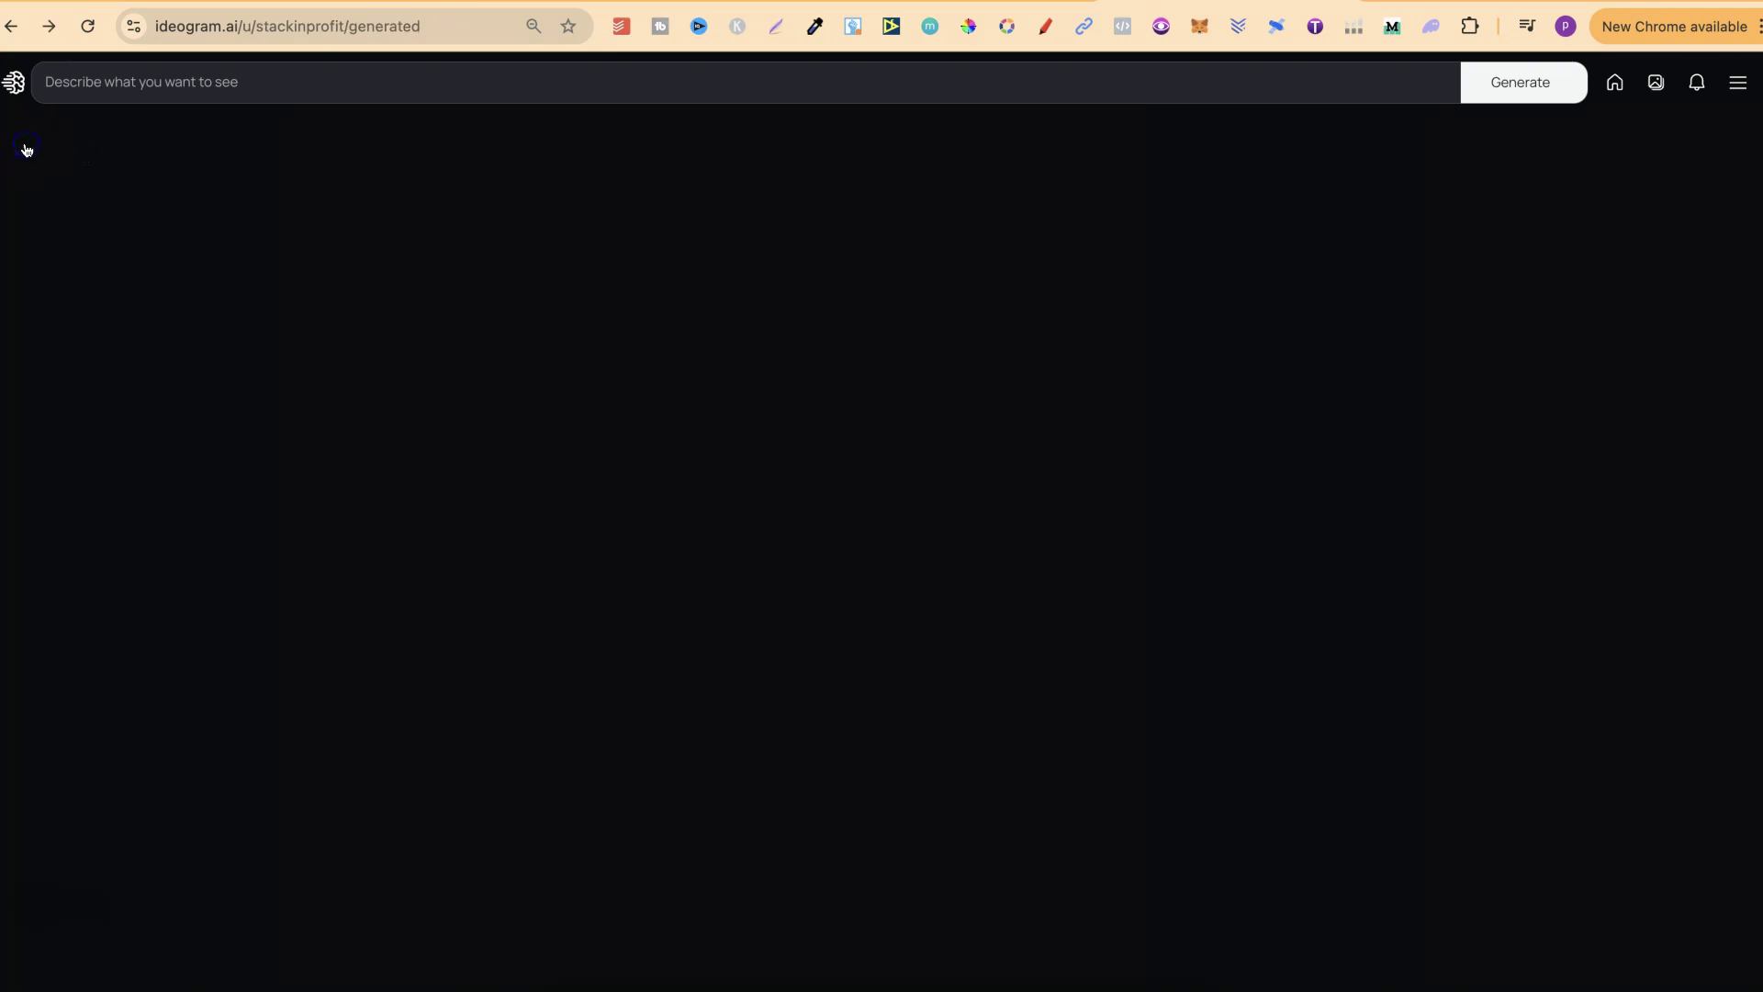
click(774, 428)
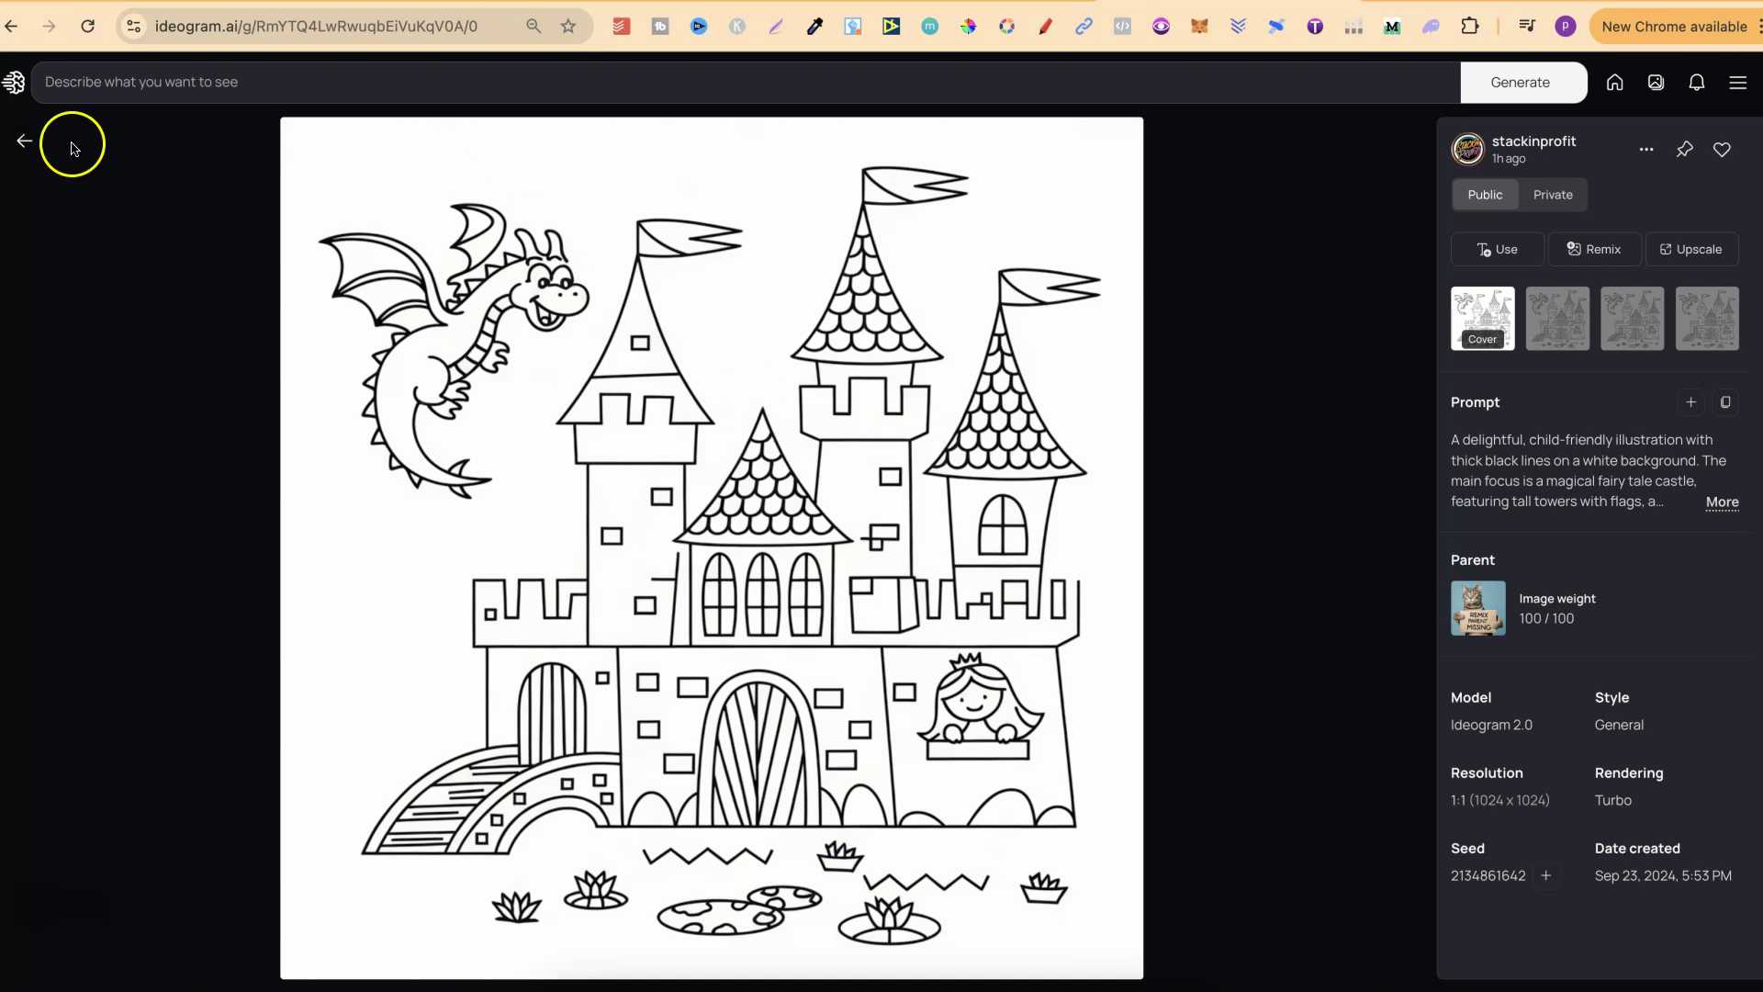
click(20, 139)
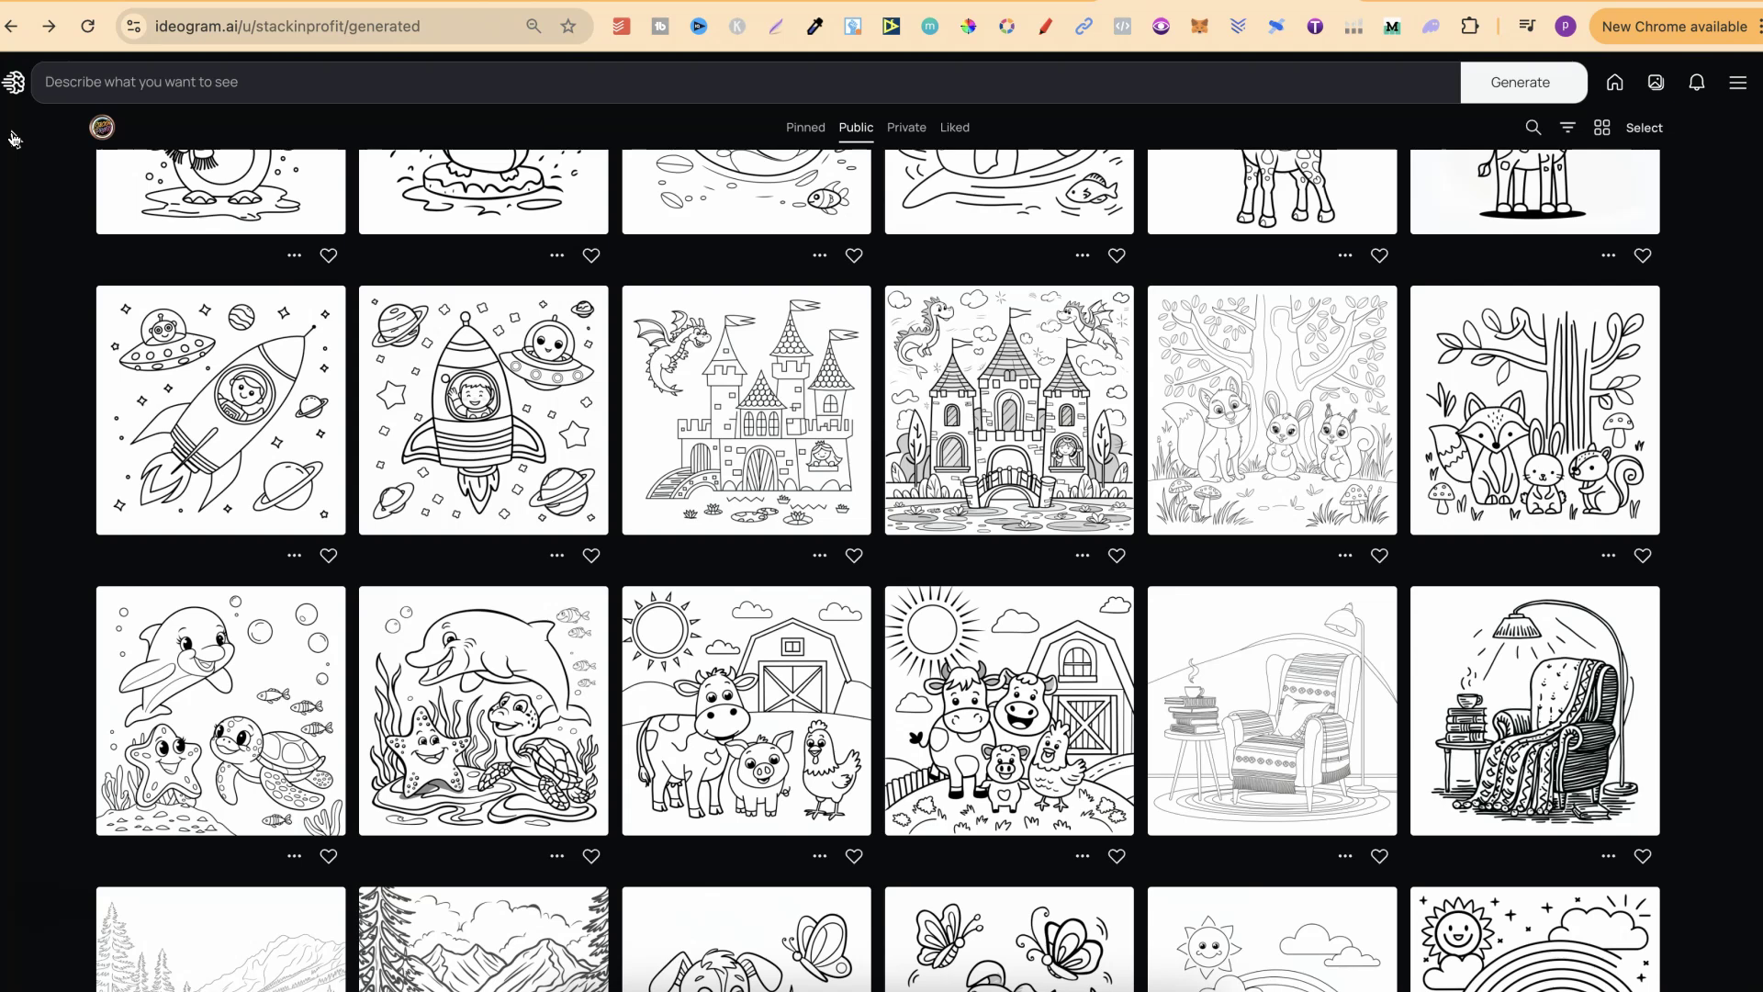
- Compare the Ideogram 1.0 and 2.0 rocket ship coloring pages at full size, then return to the gallery
click(493, 450)
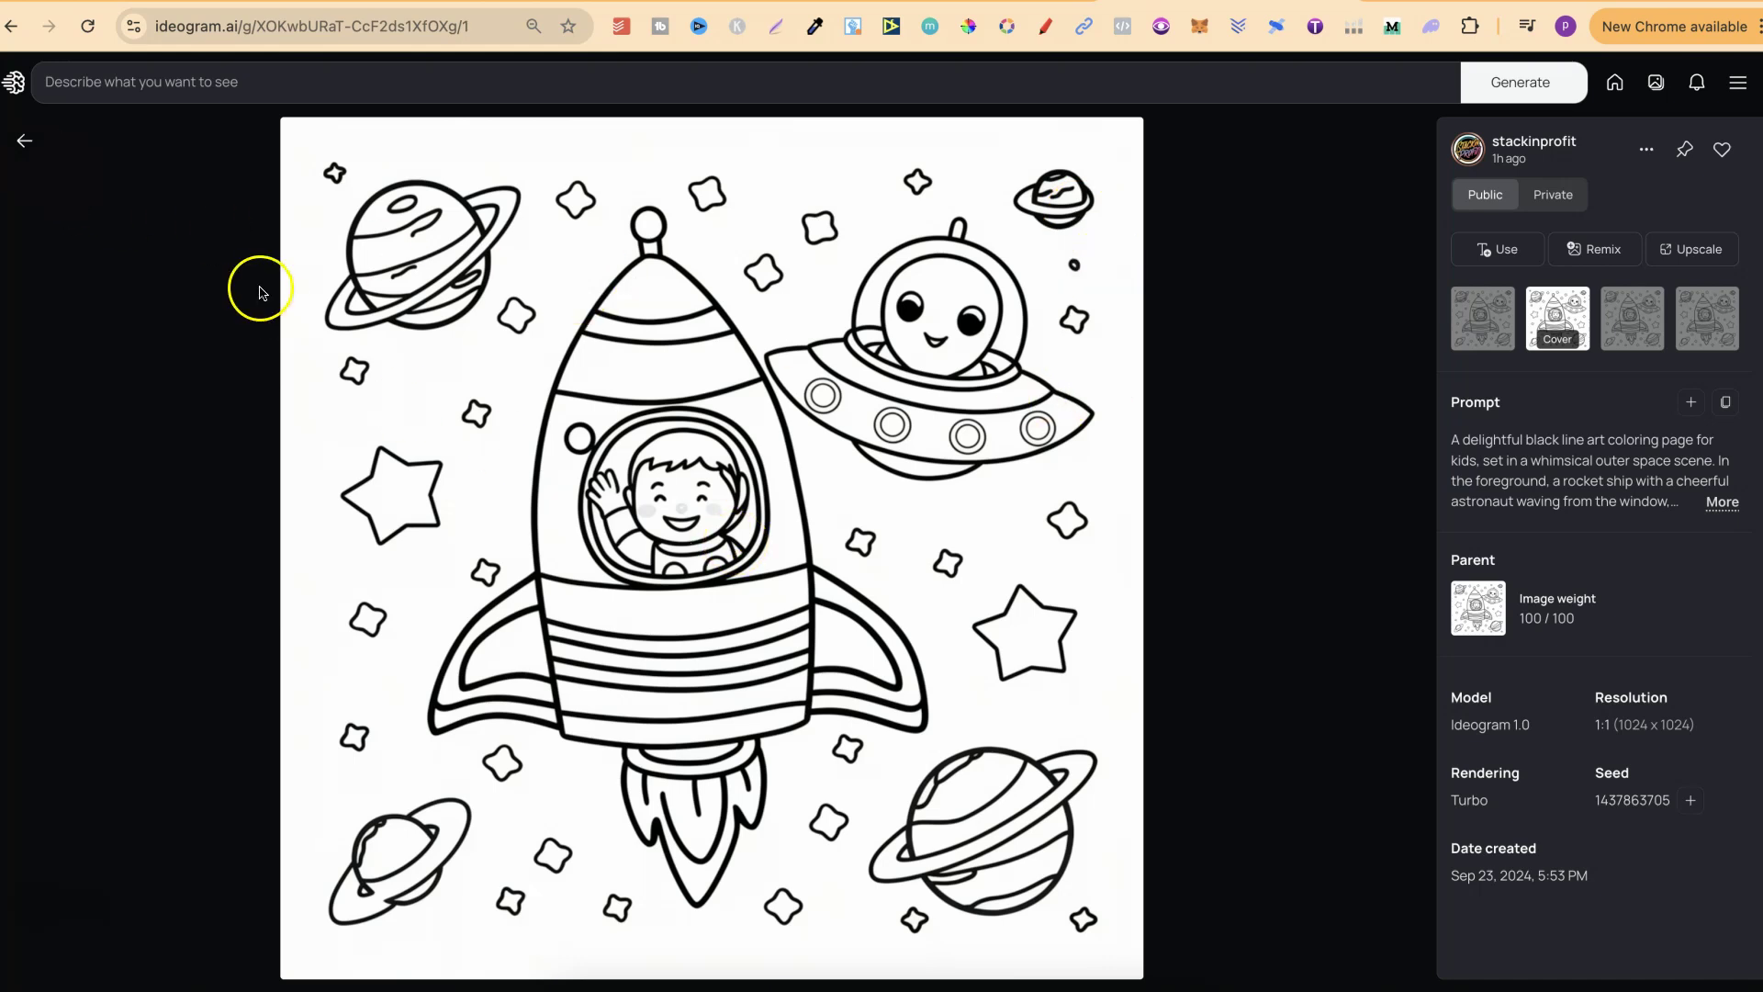
click(22, 142)
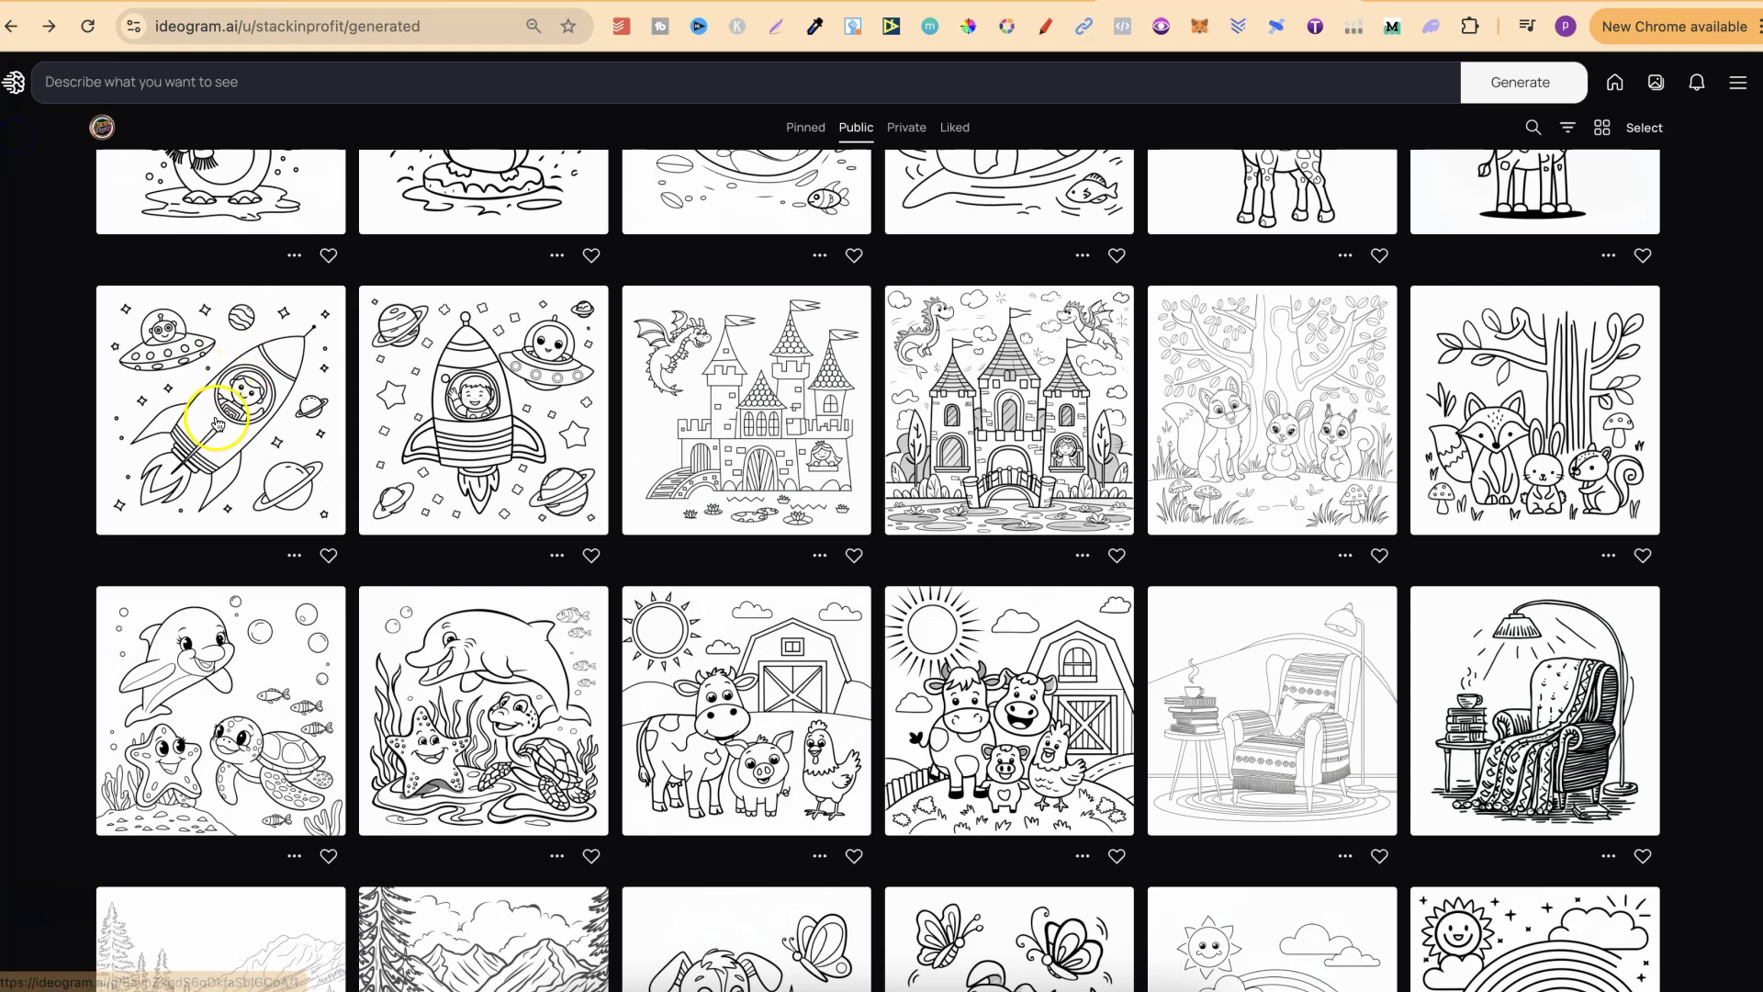
click(217, 422)
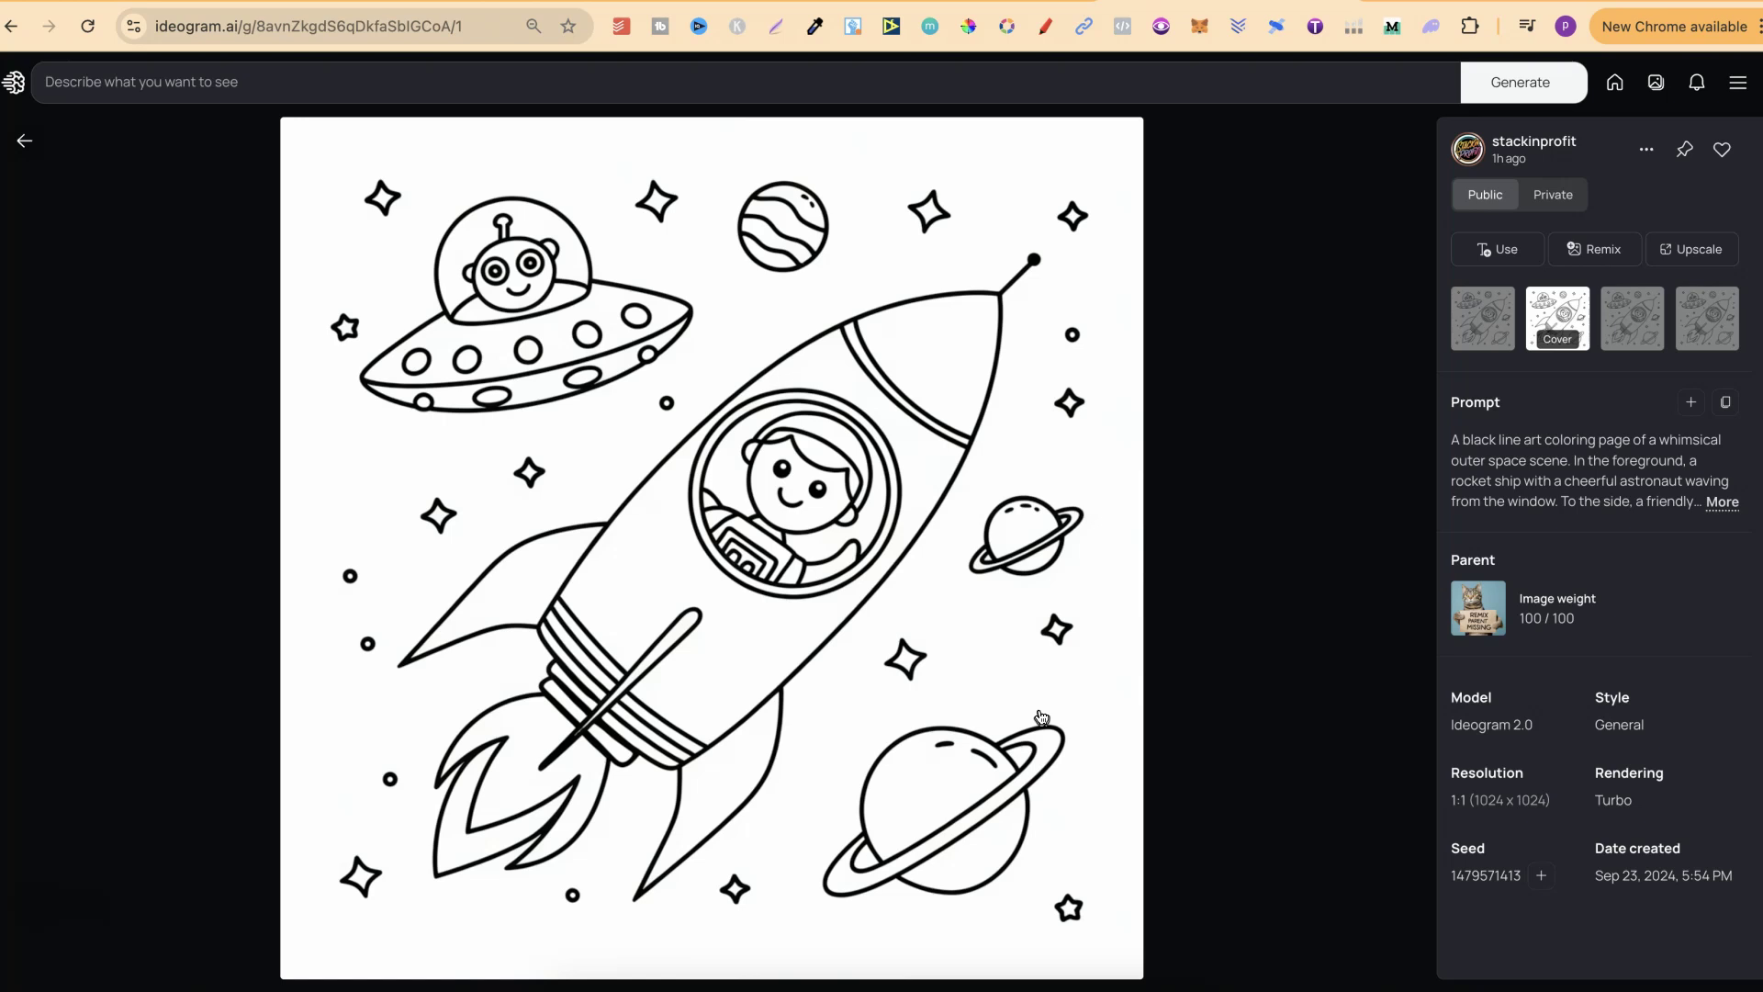
click(25, 141)
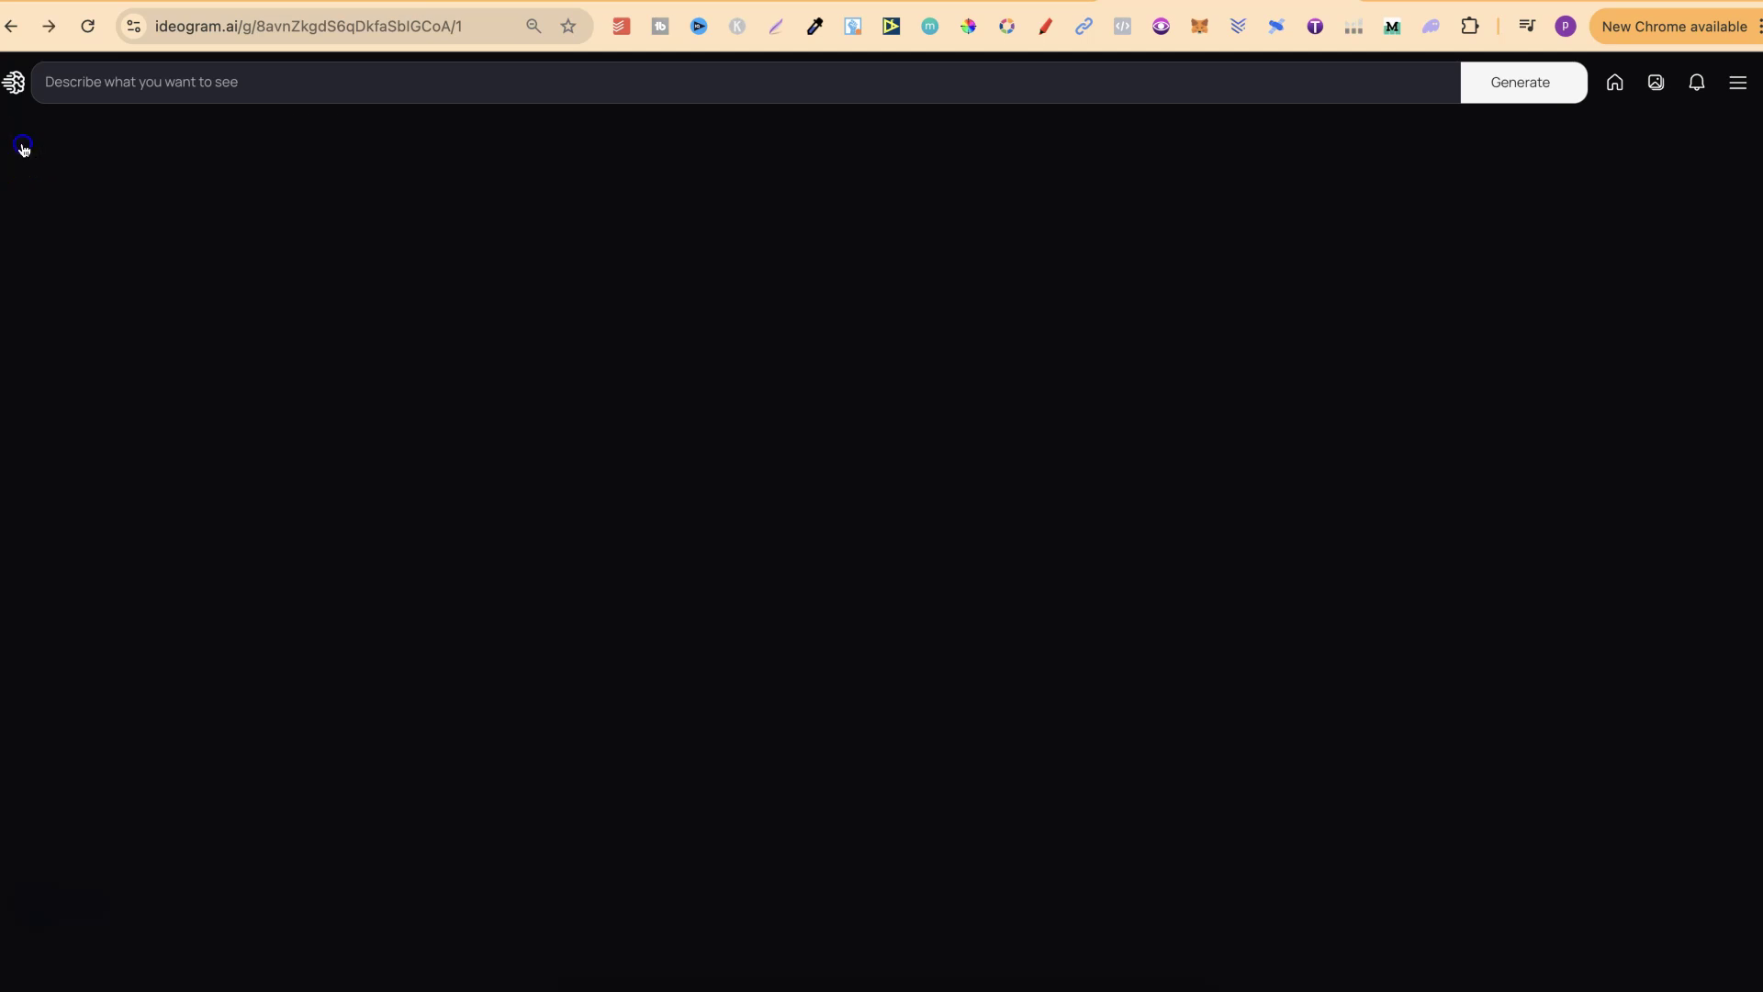
- Compare the Ideogram 1.0 and 2.0 reading nook armchair pages at full size, then return to the gallery
scroll(1659, 709, down, 2)
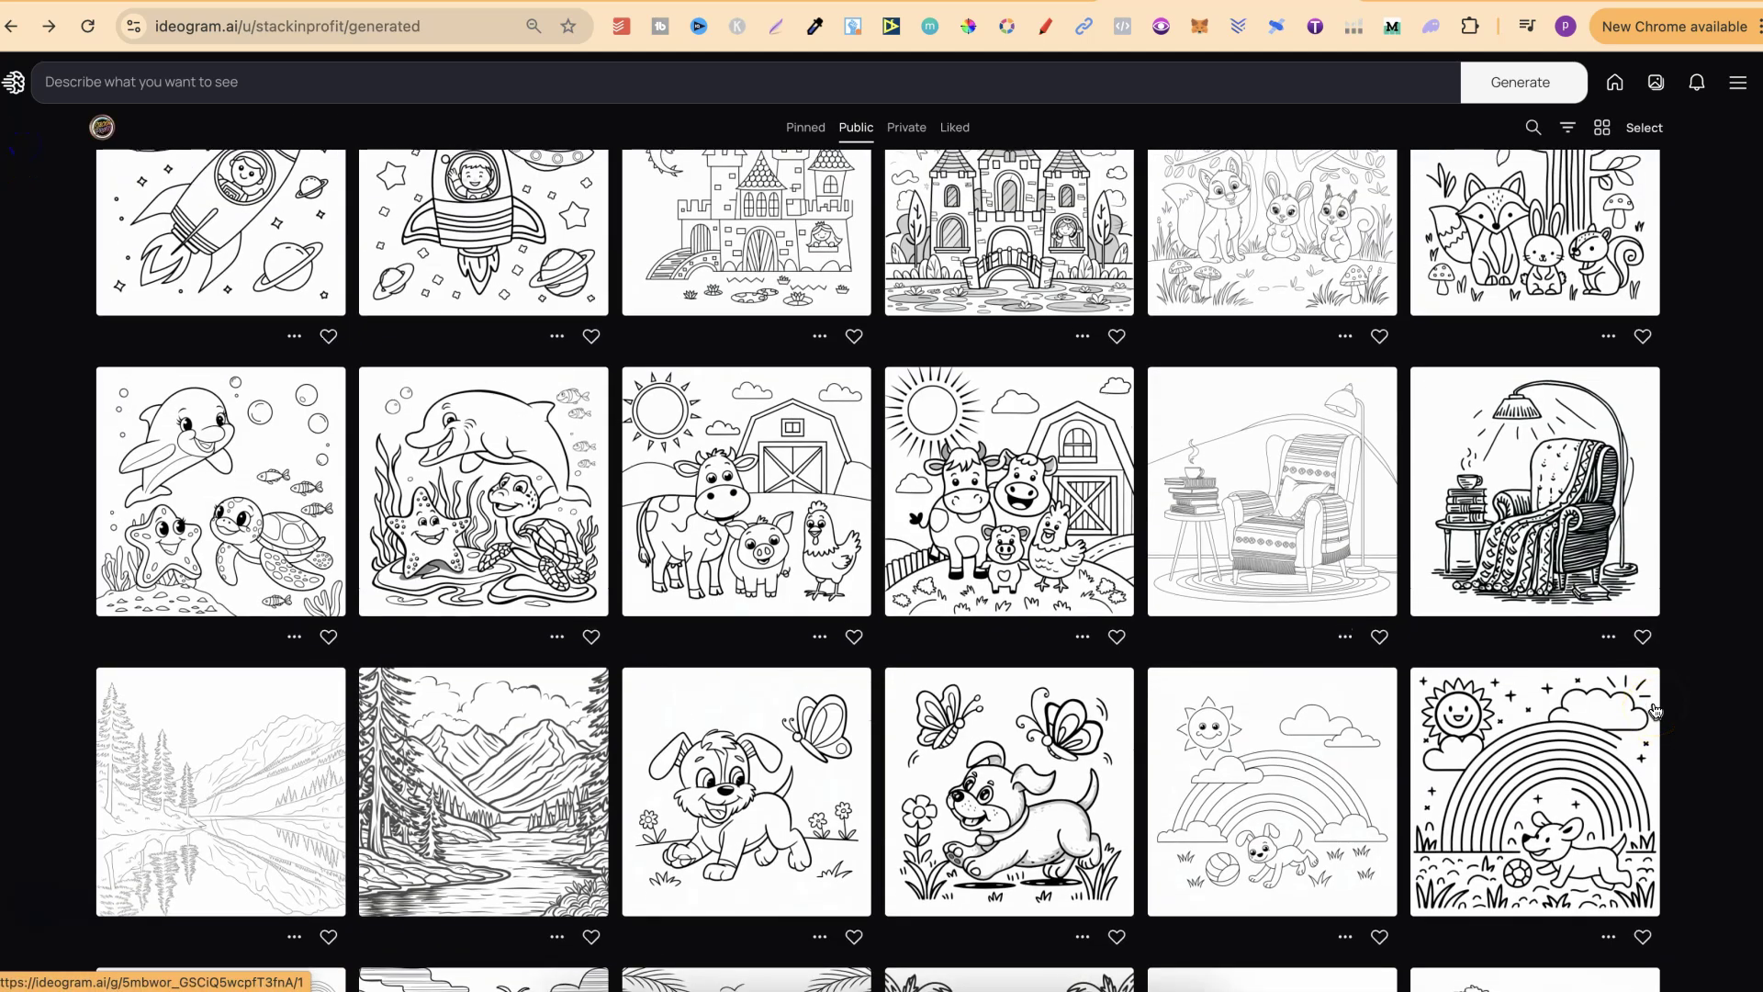
click(1546, 531)
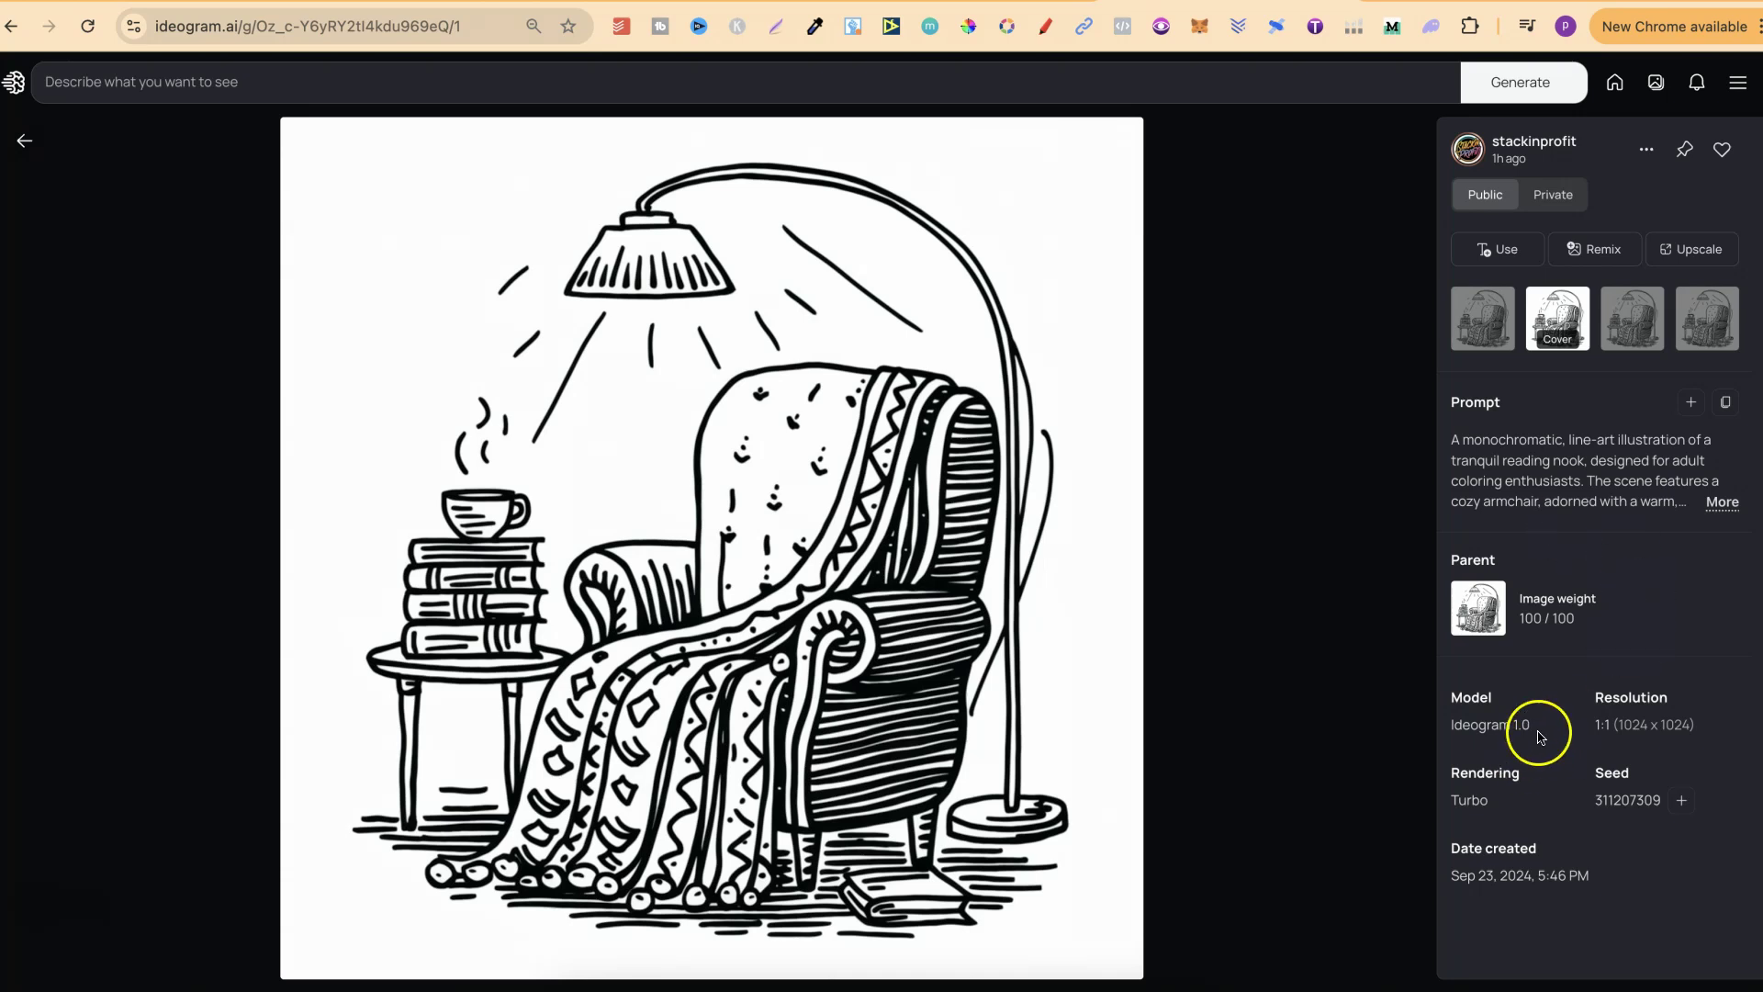
click(42, 139)
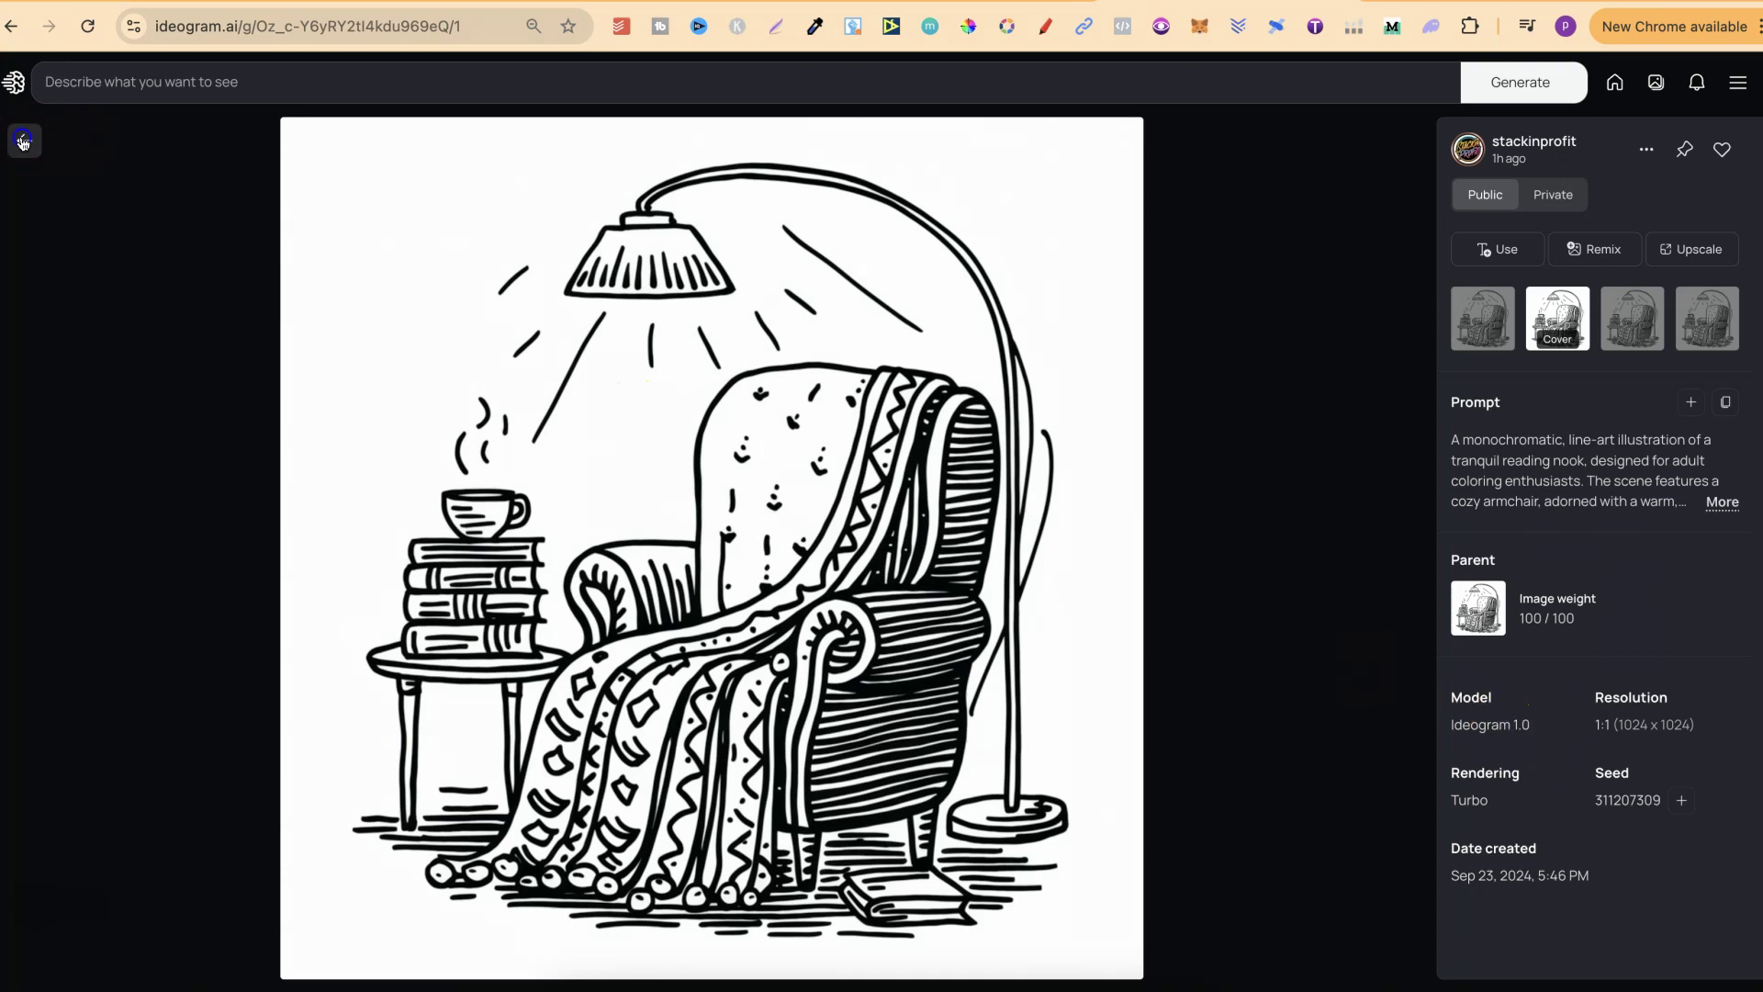
click(1289, 507)
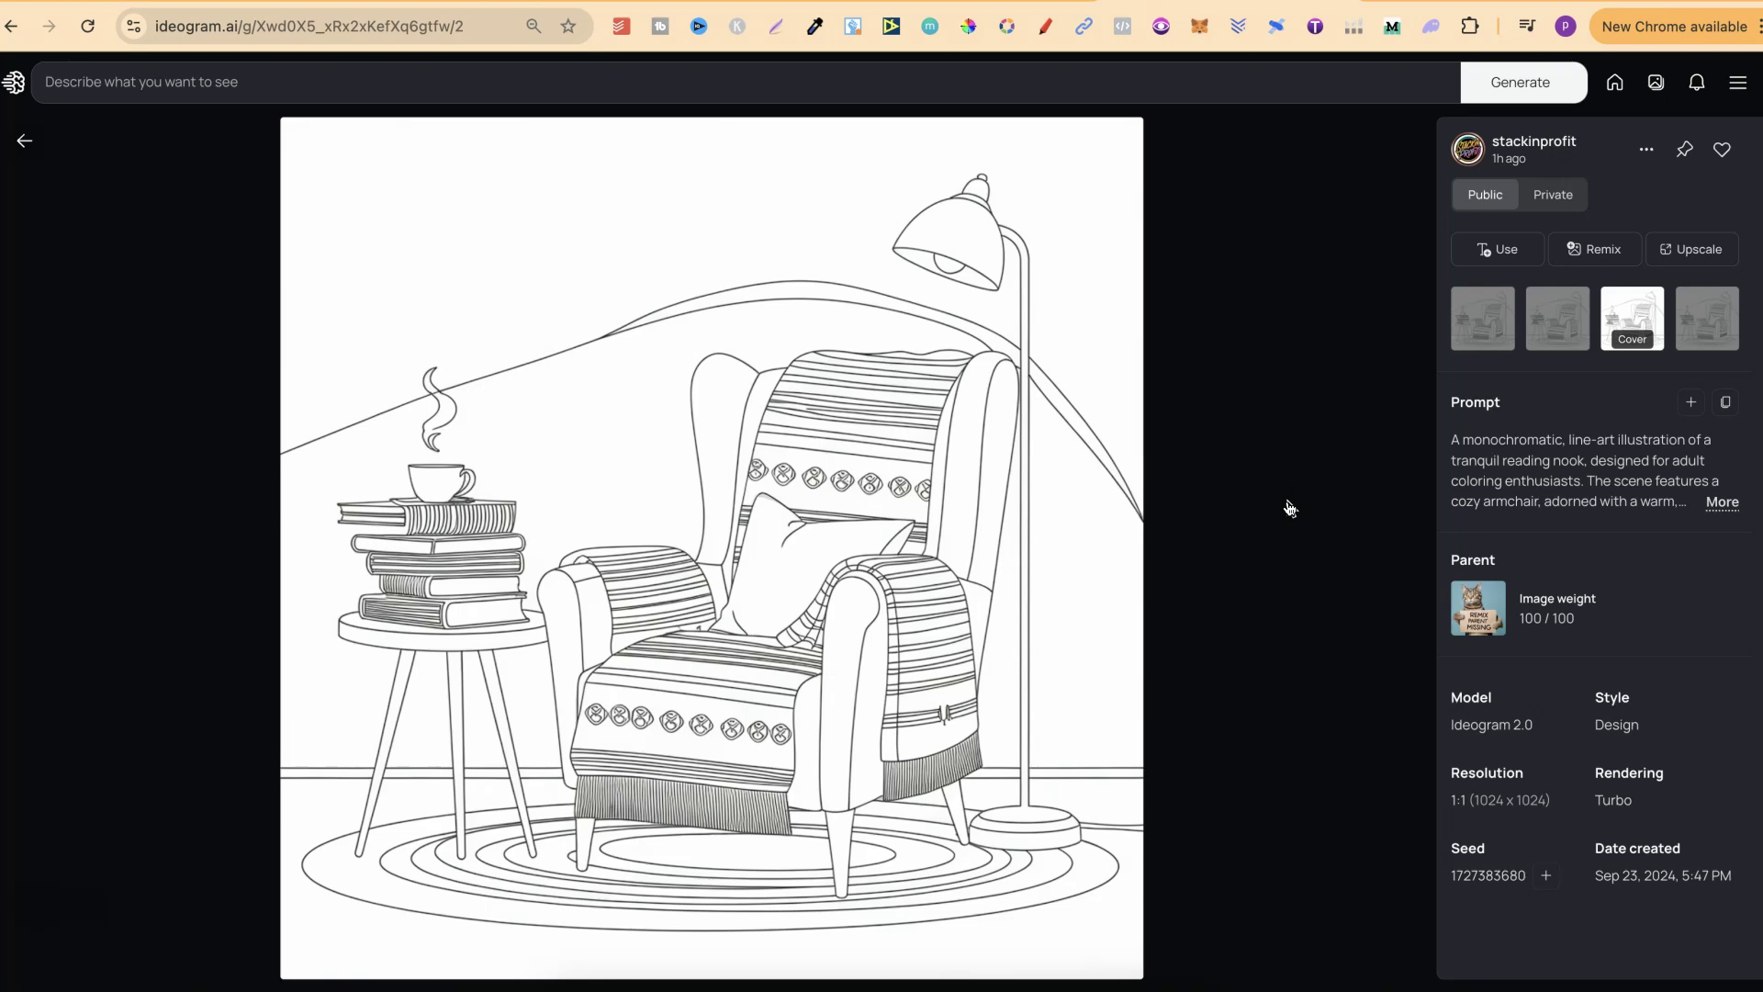
click(24, 141)
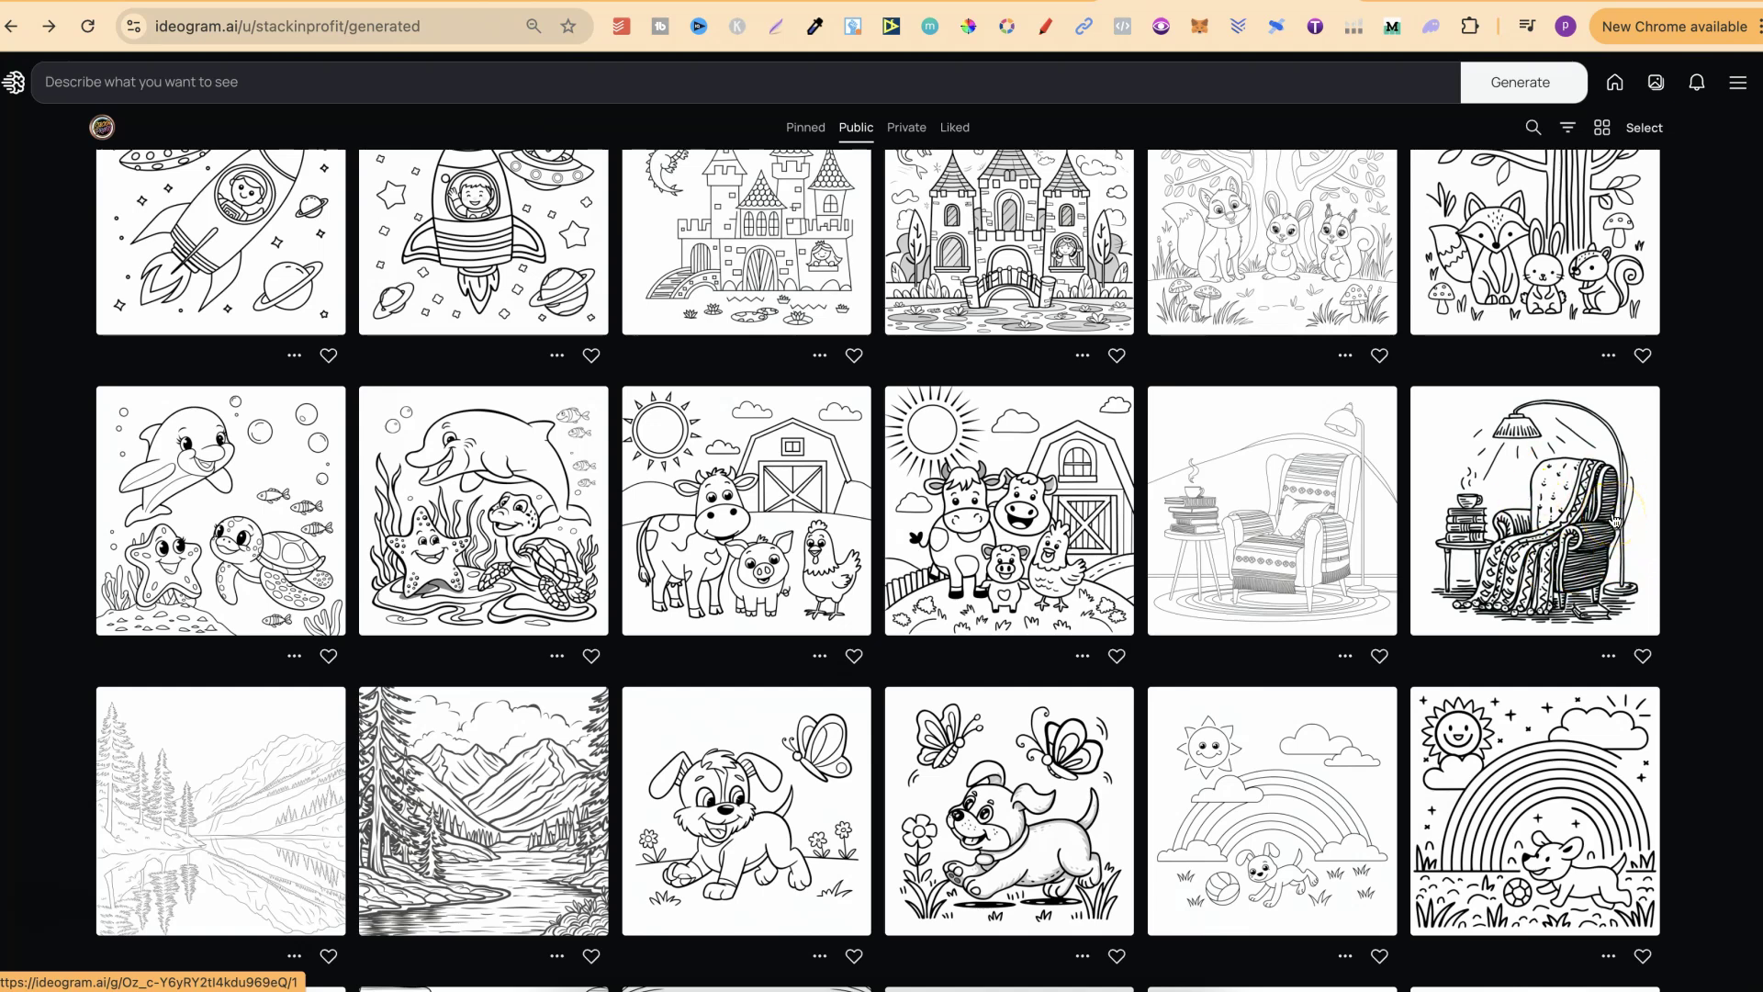
- Compare the Ideogram 1.0 and 2.0 farm animal coloring pages at full size, then return to the gallery
click(1021, 568)
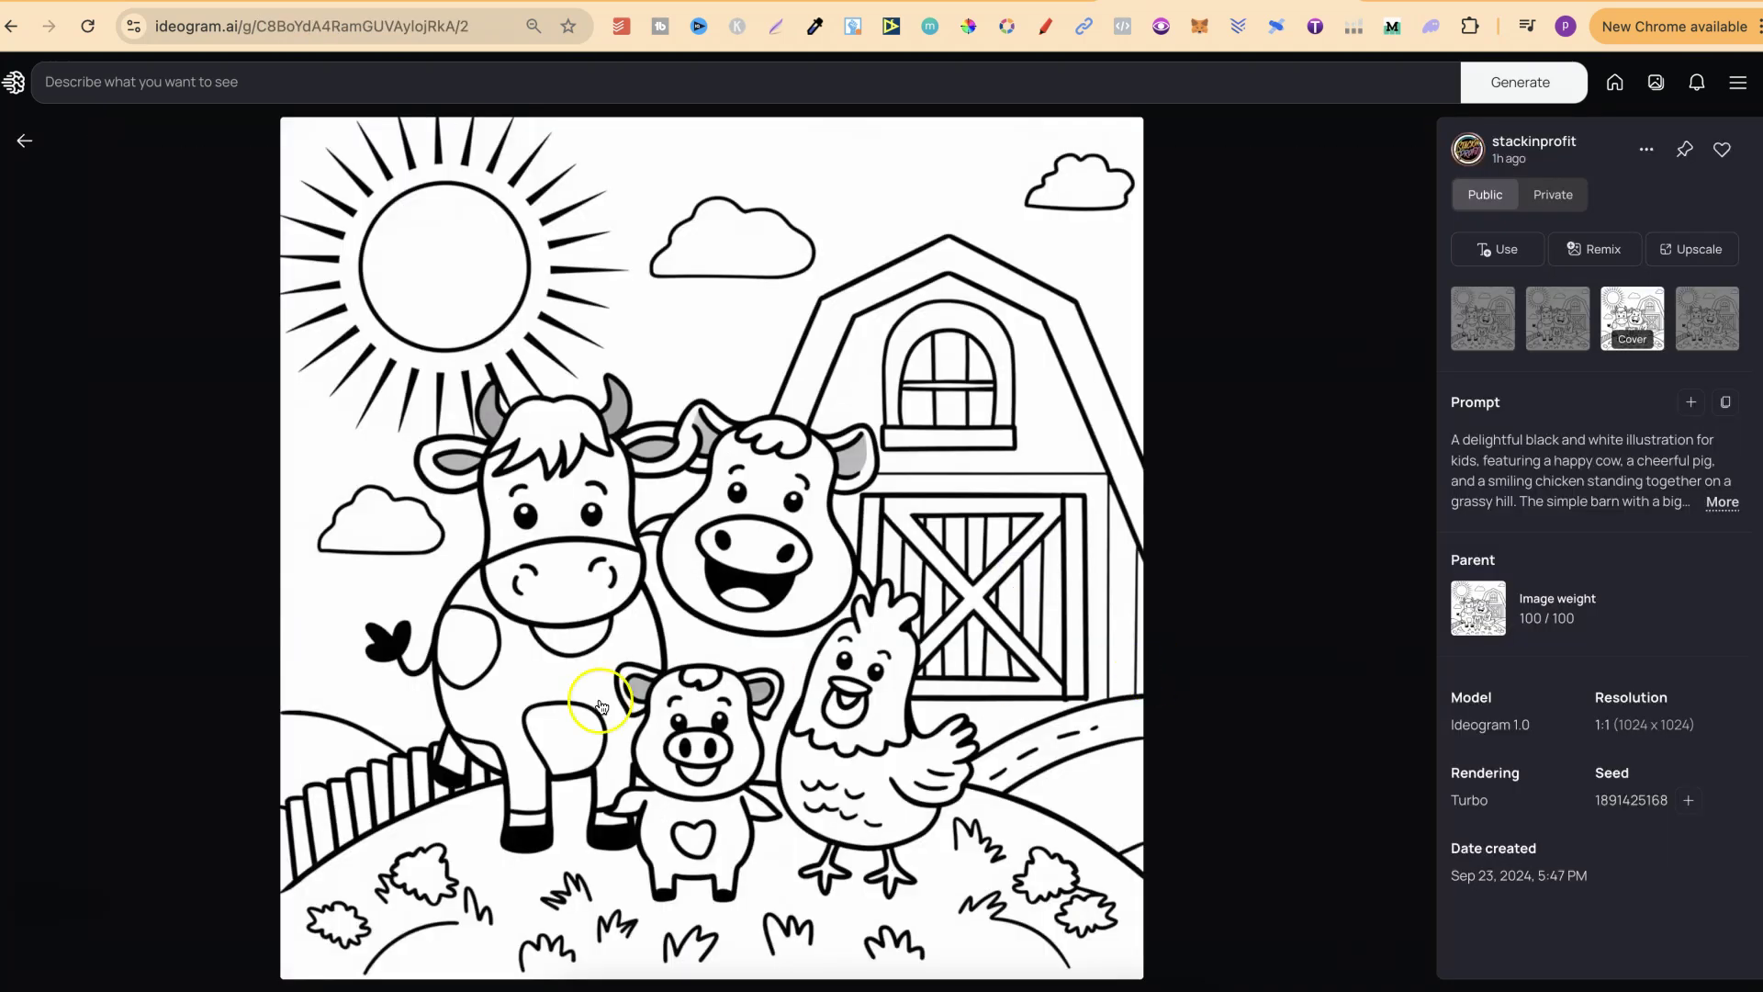
click(31, 150)
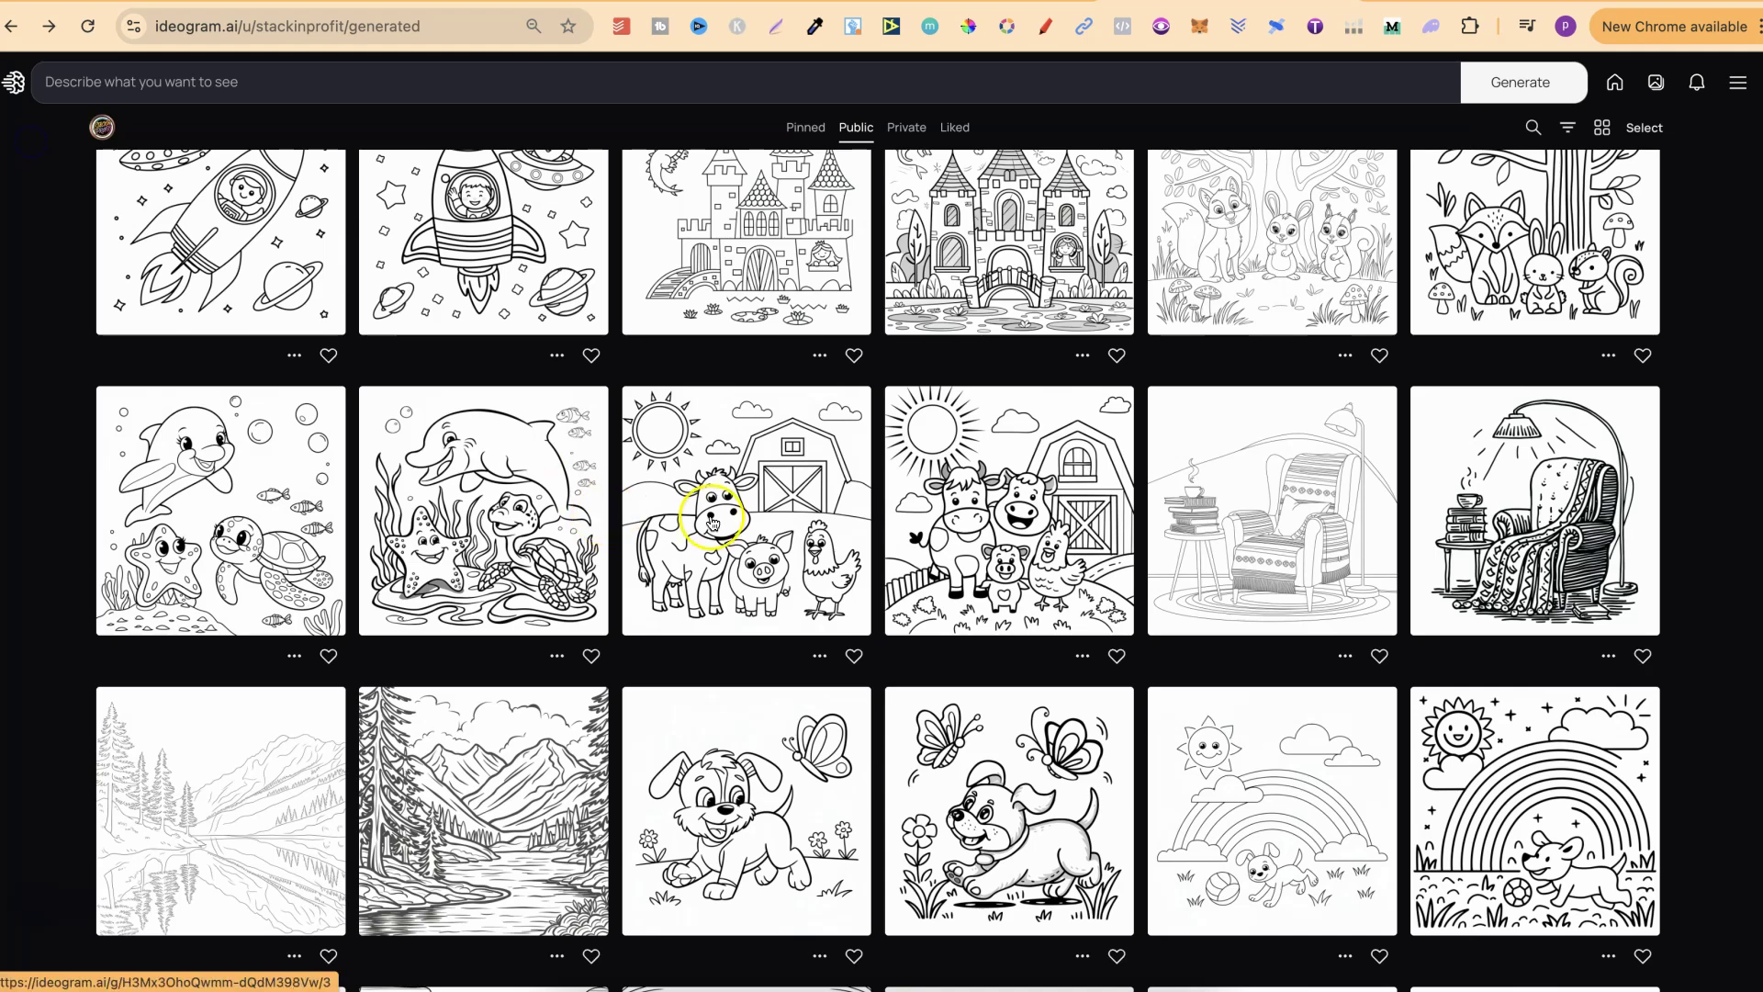
click(758, 523)
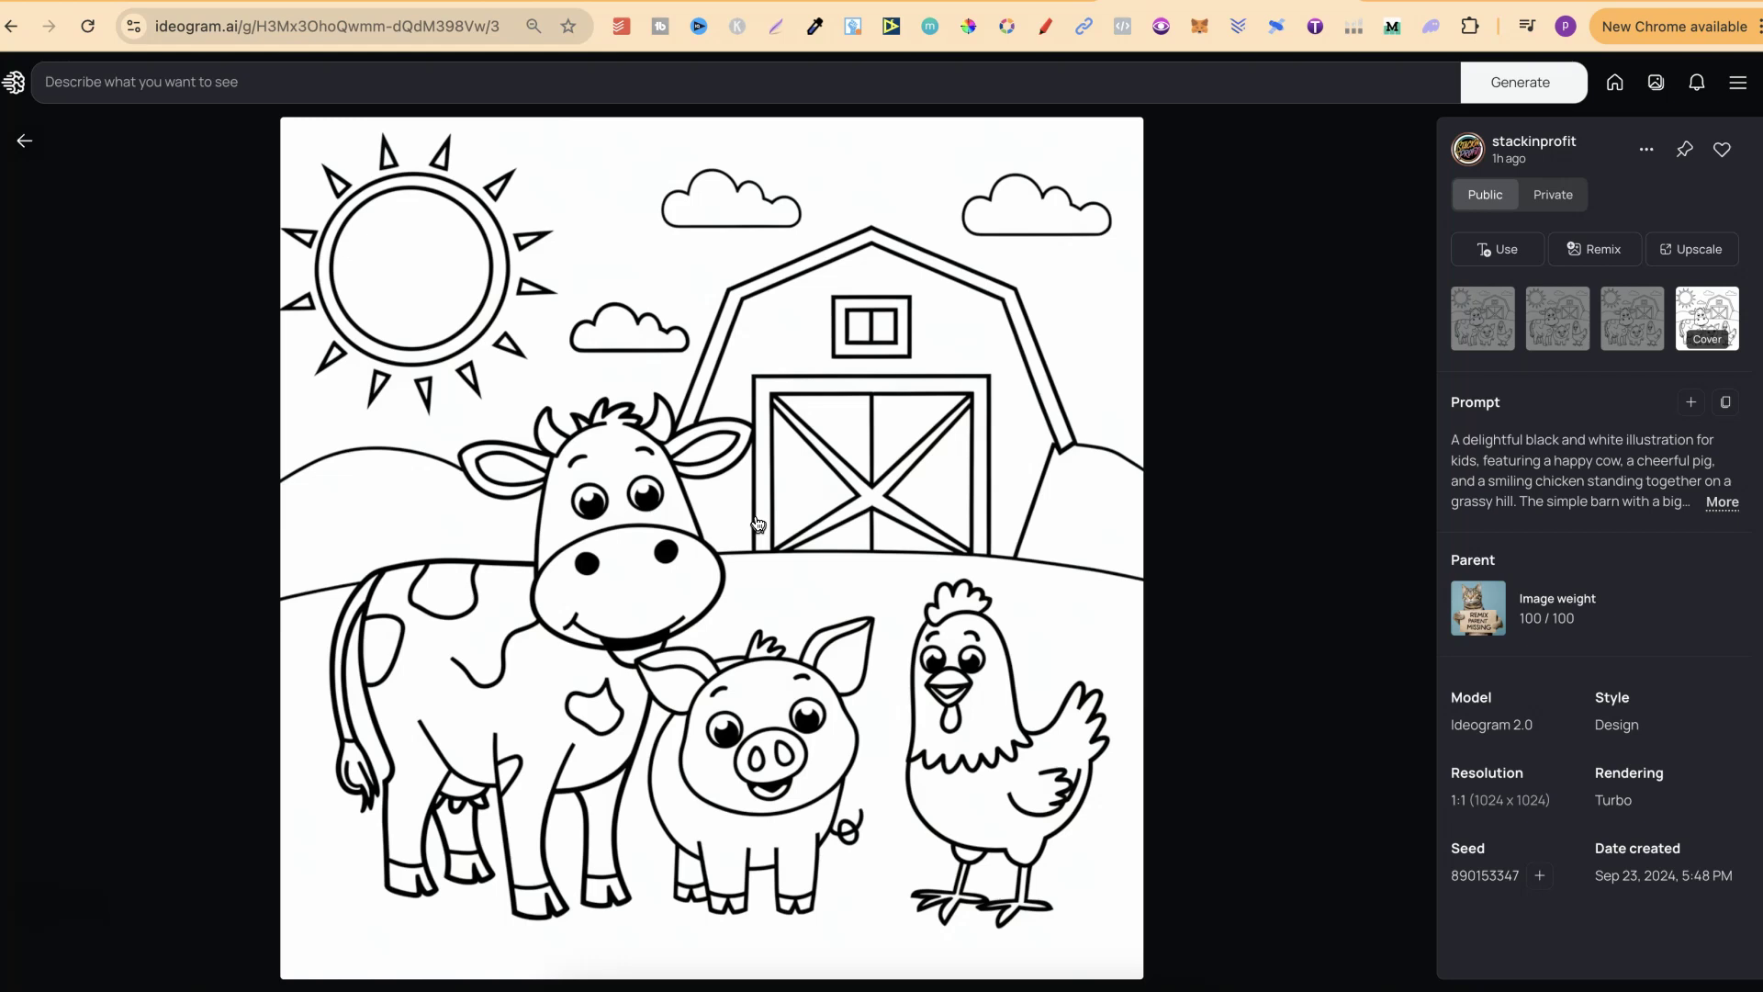
click(25, 140)
- Compare the Ideogram 1.0 and 2.0 underwater pages with the dolphin, starfish and turtle at full size, then return to the gallery
click(499, 549)
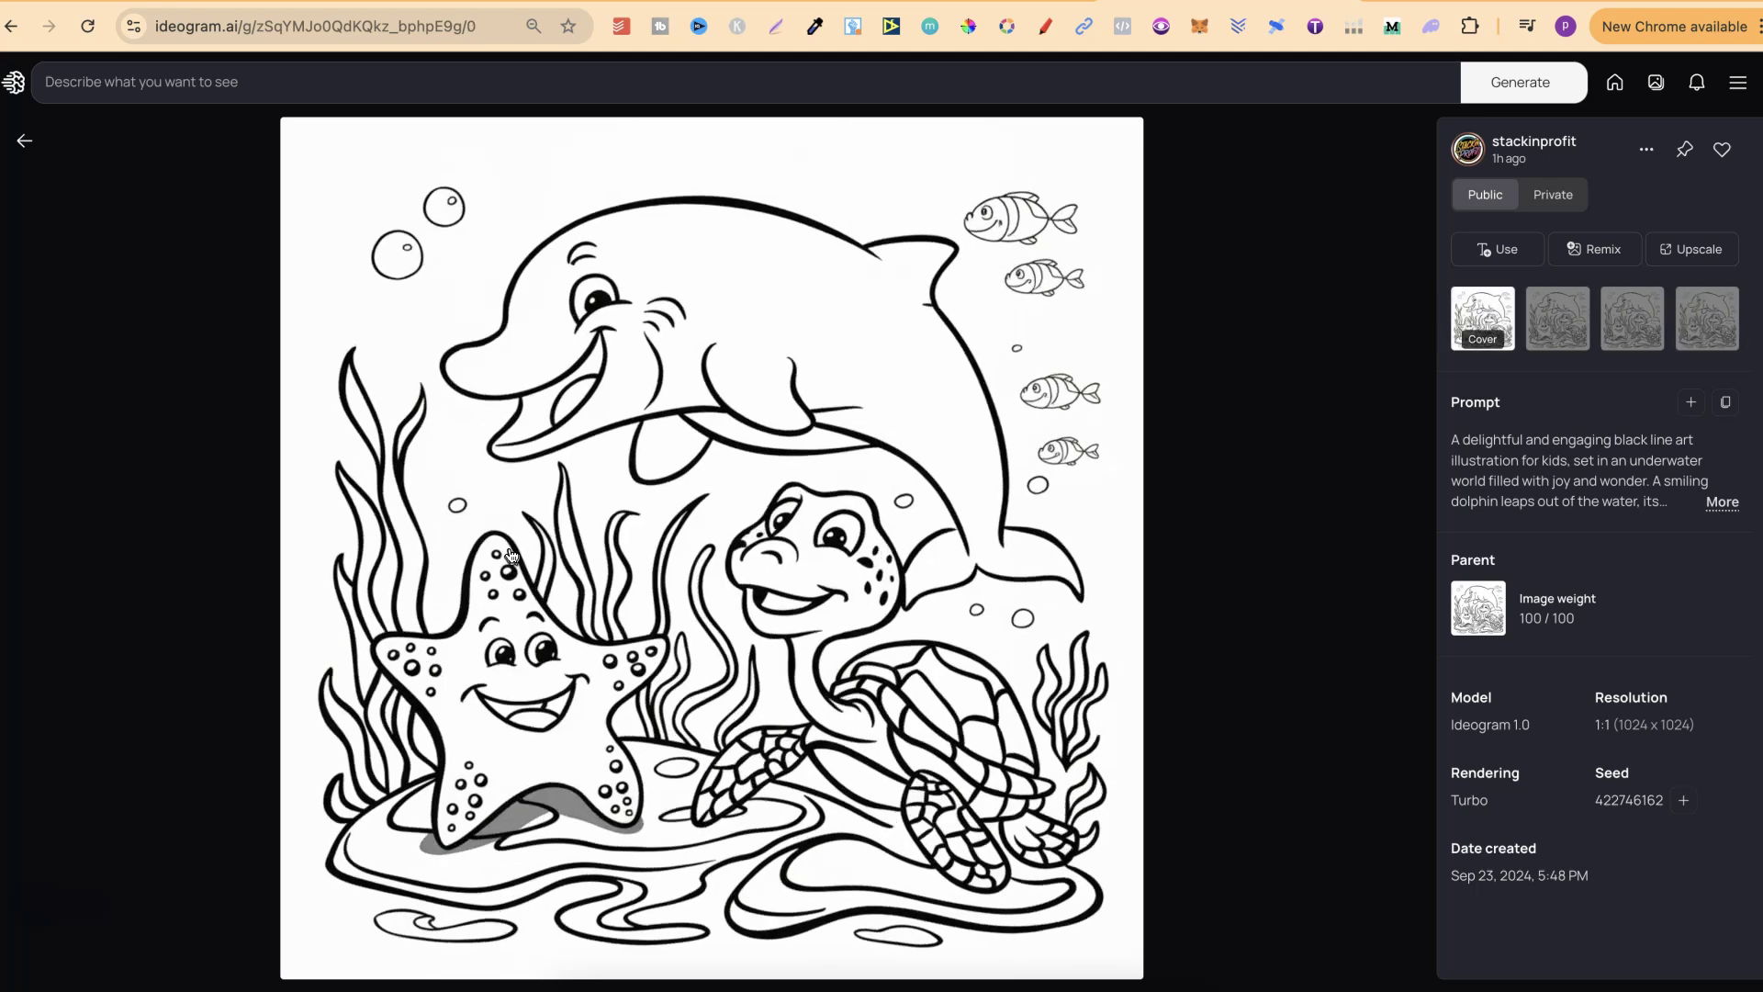
click(27, 141)
click(174, 454)
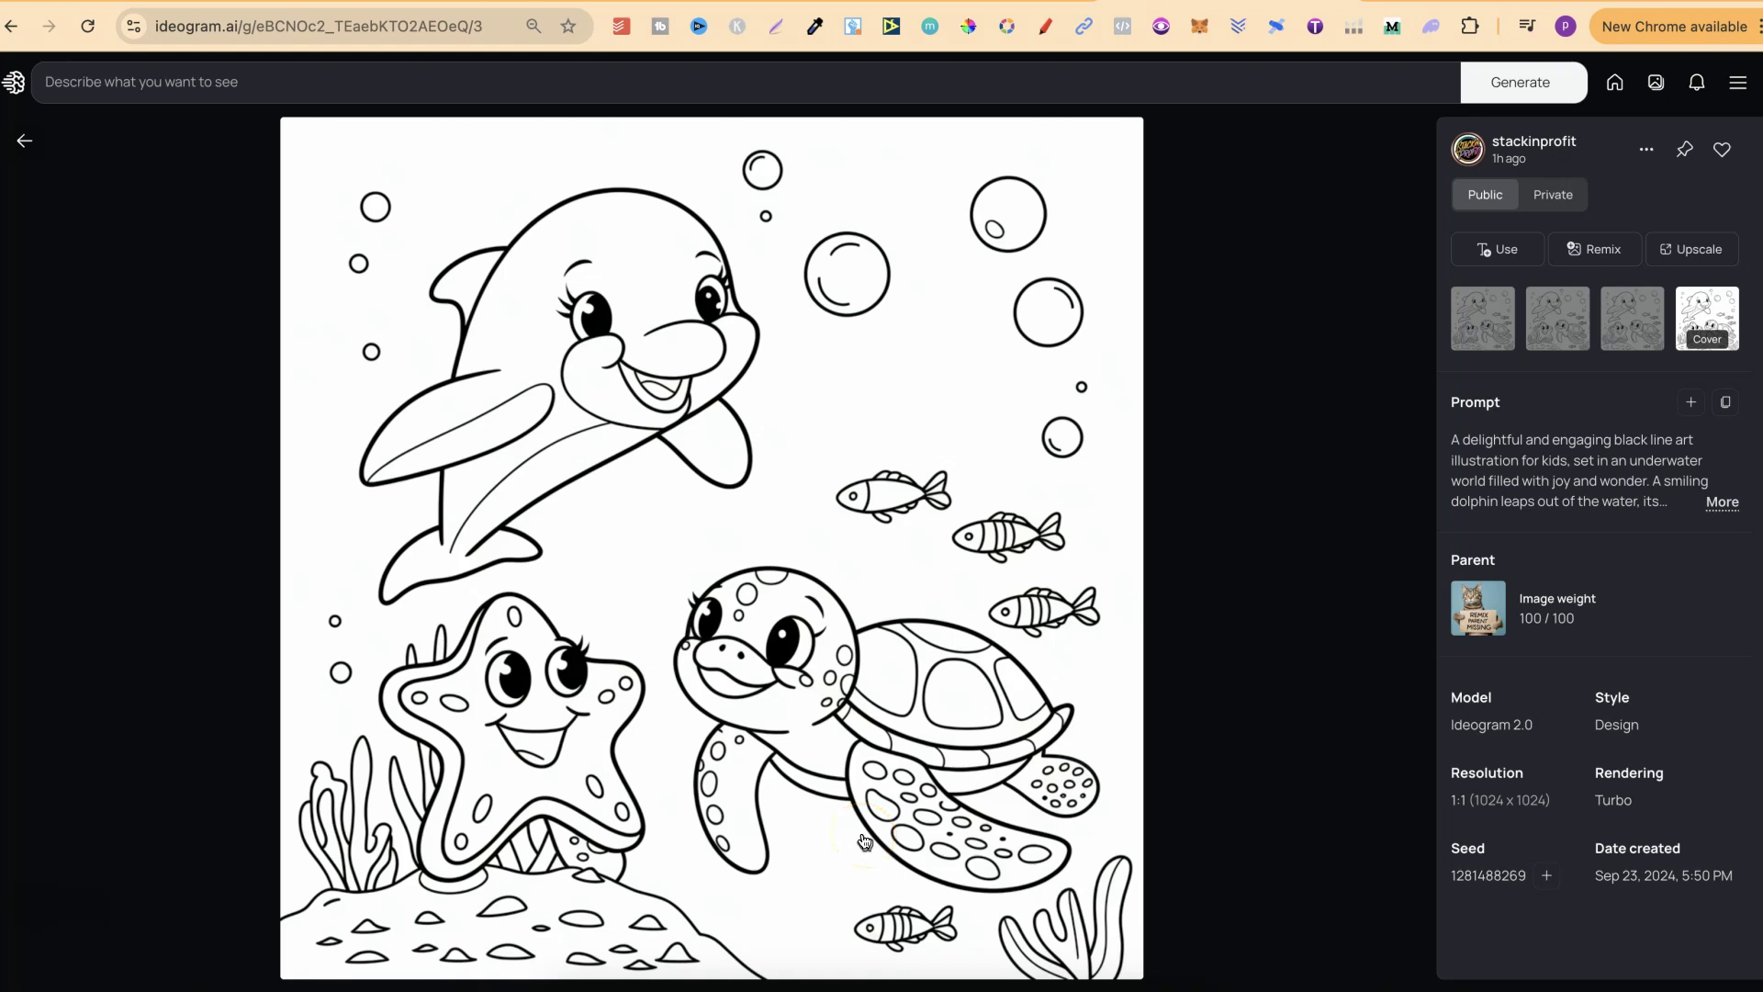
click(22, 143)
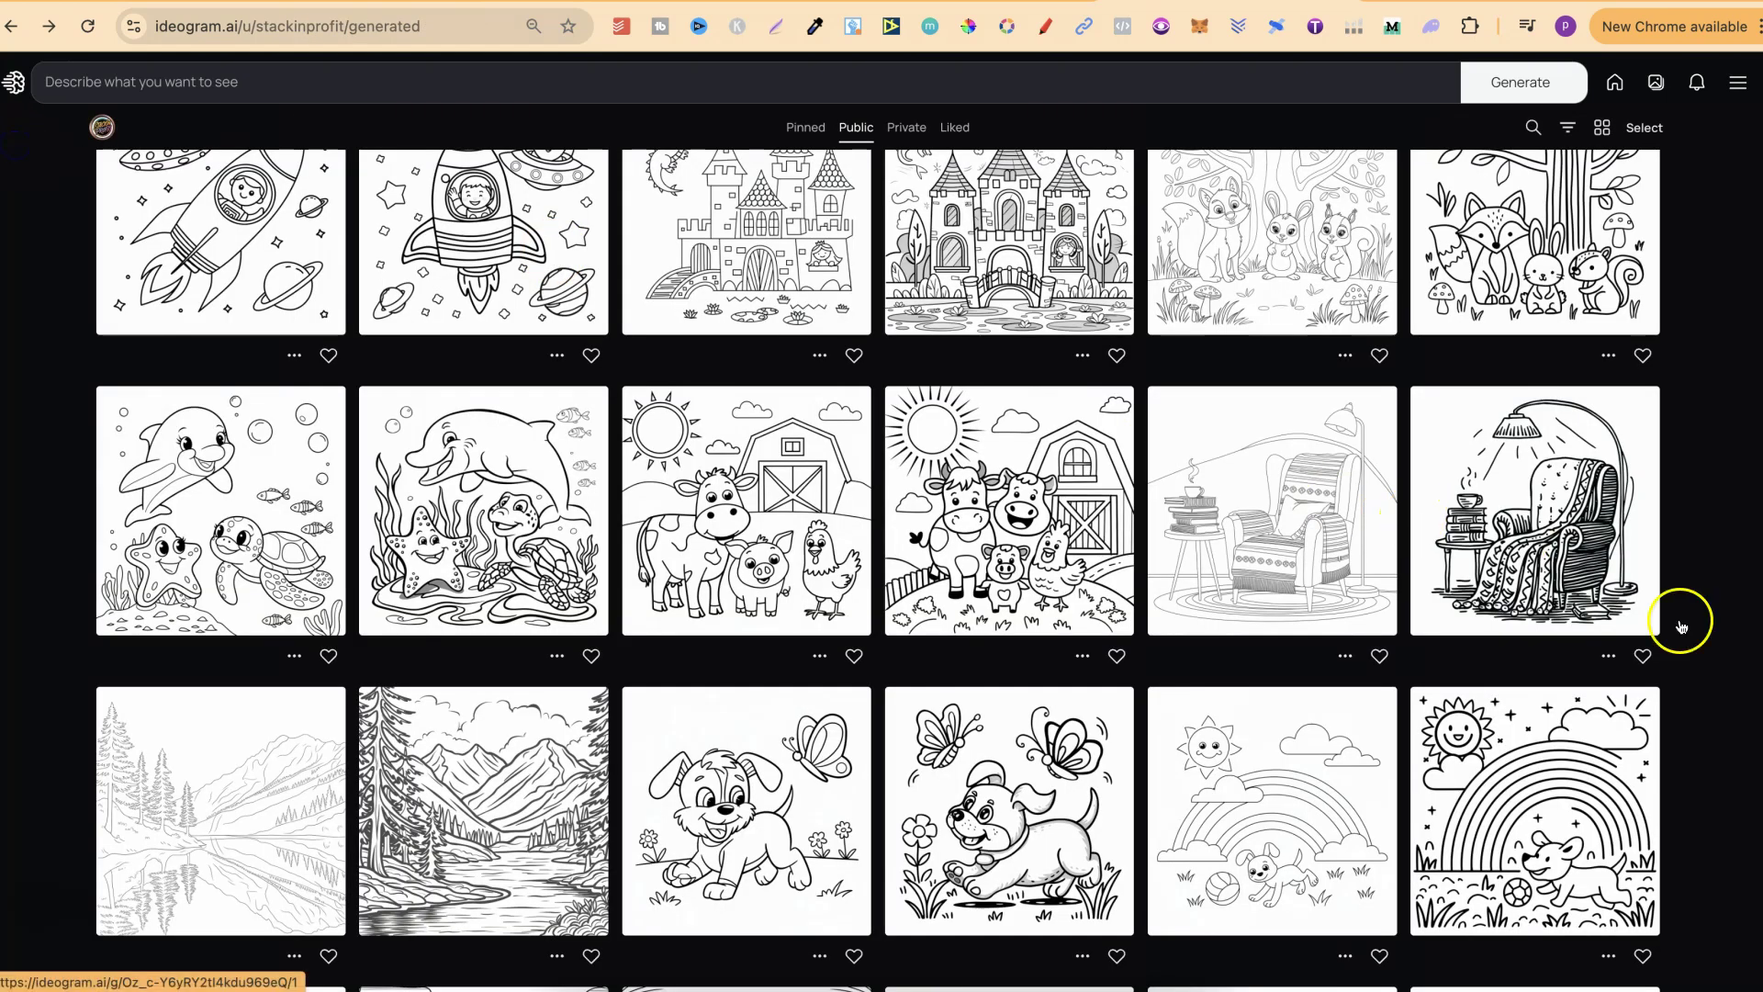
- View the Ideogram 2.0 coloring page of the puppy chasing a butterfly at full size, then return to the gallery
scroll(1712, 701, down, 4)
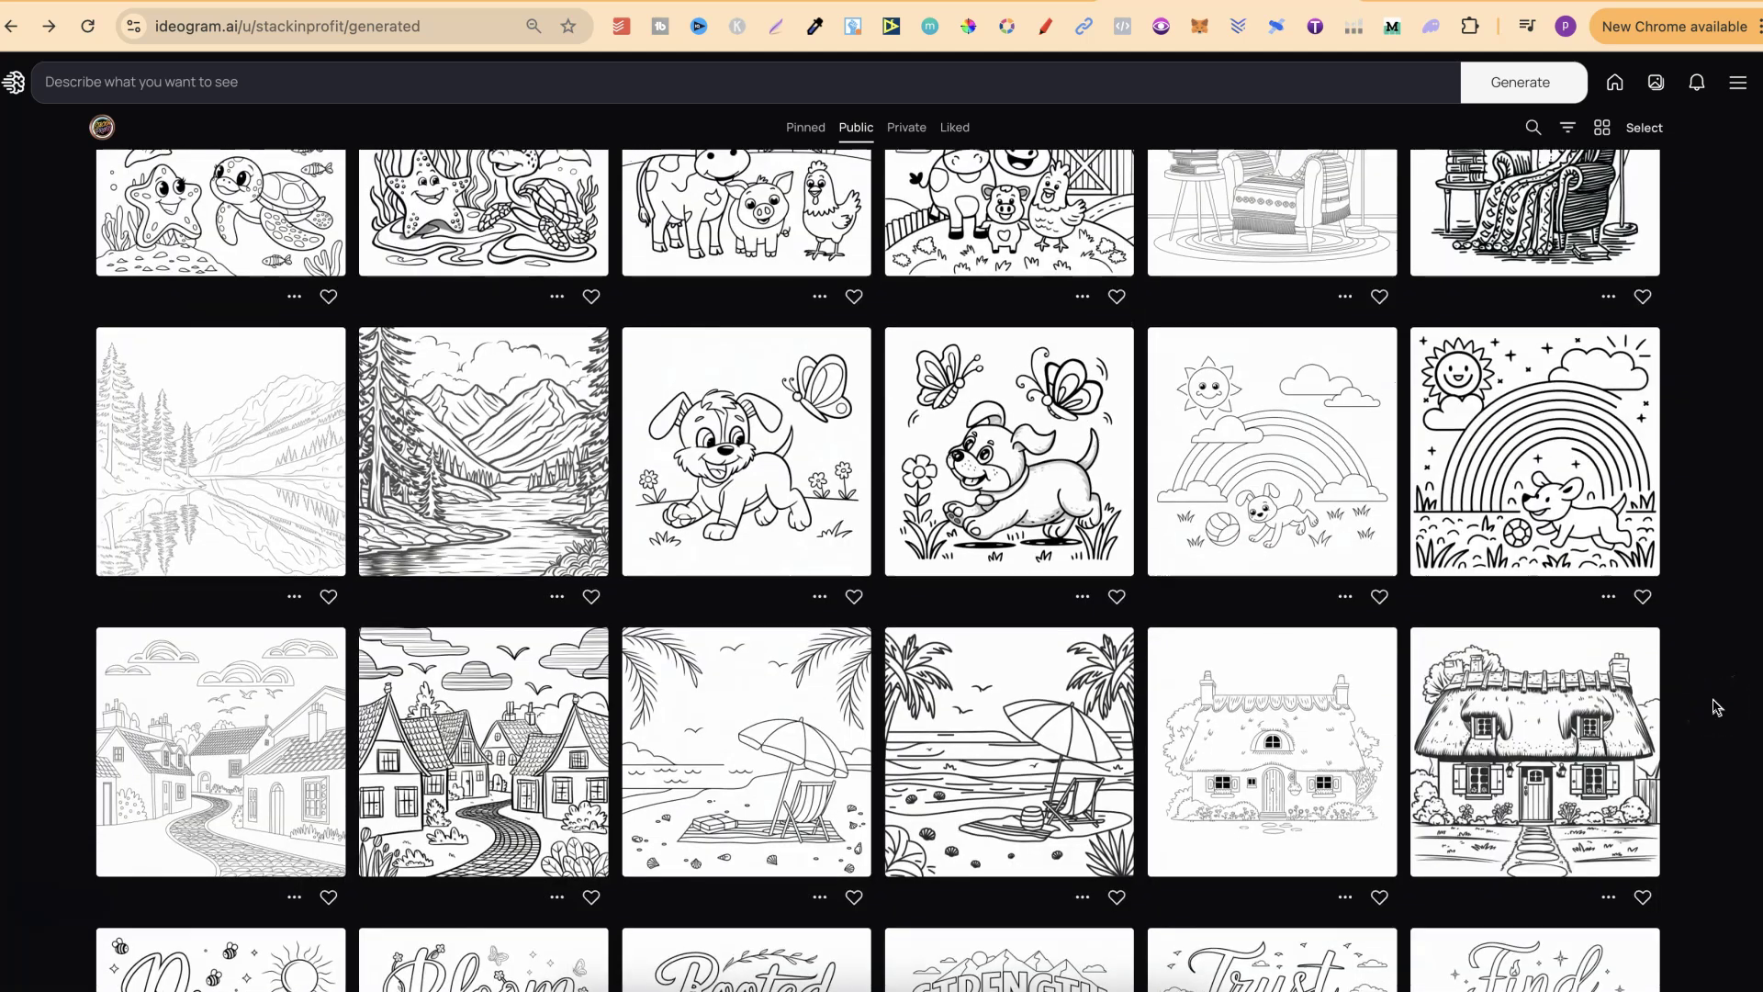
scroll(1714, 707, up, 1)
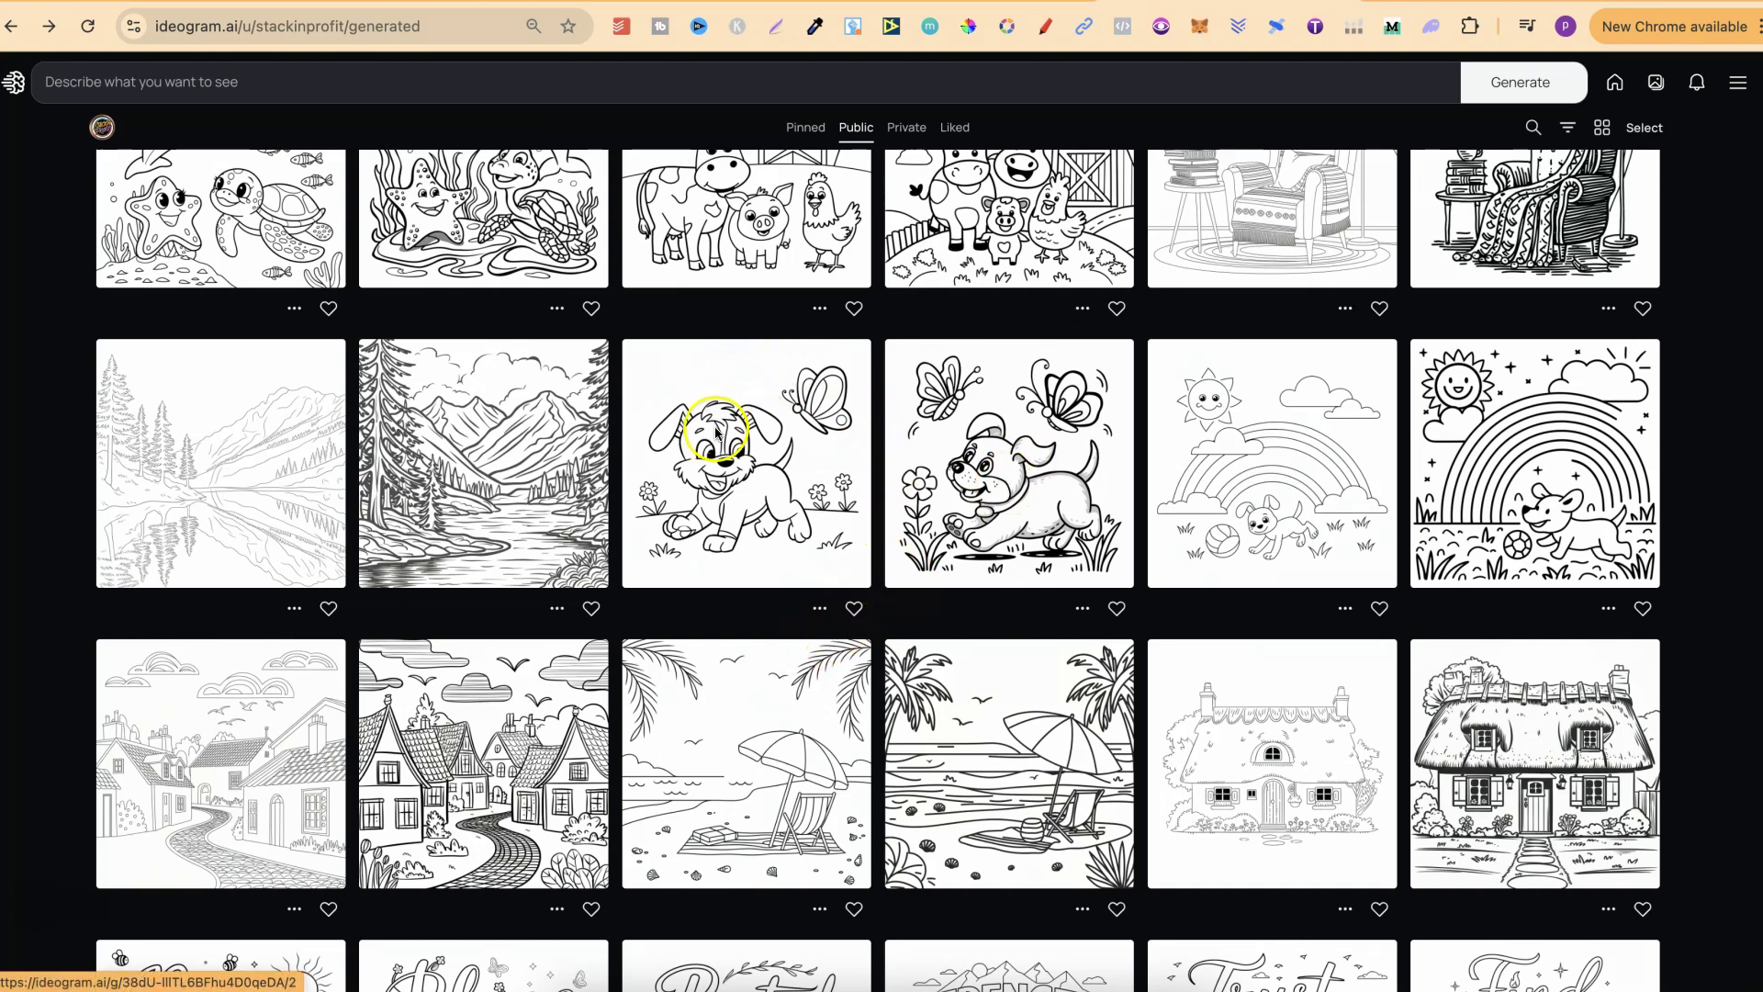
click(719, 498)
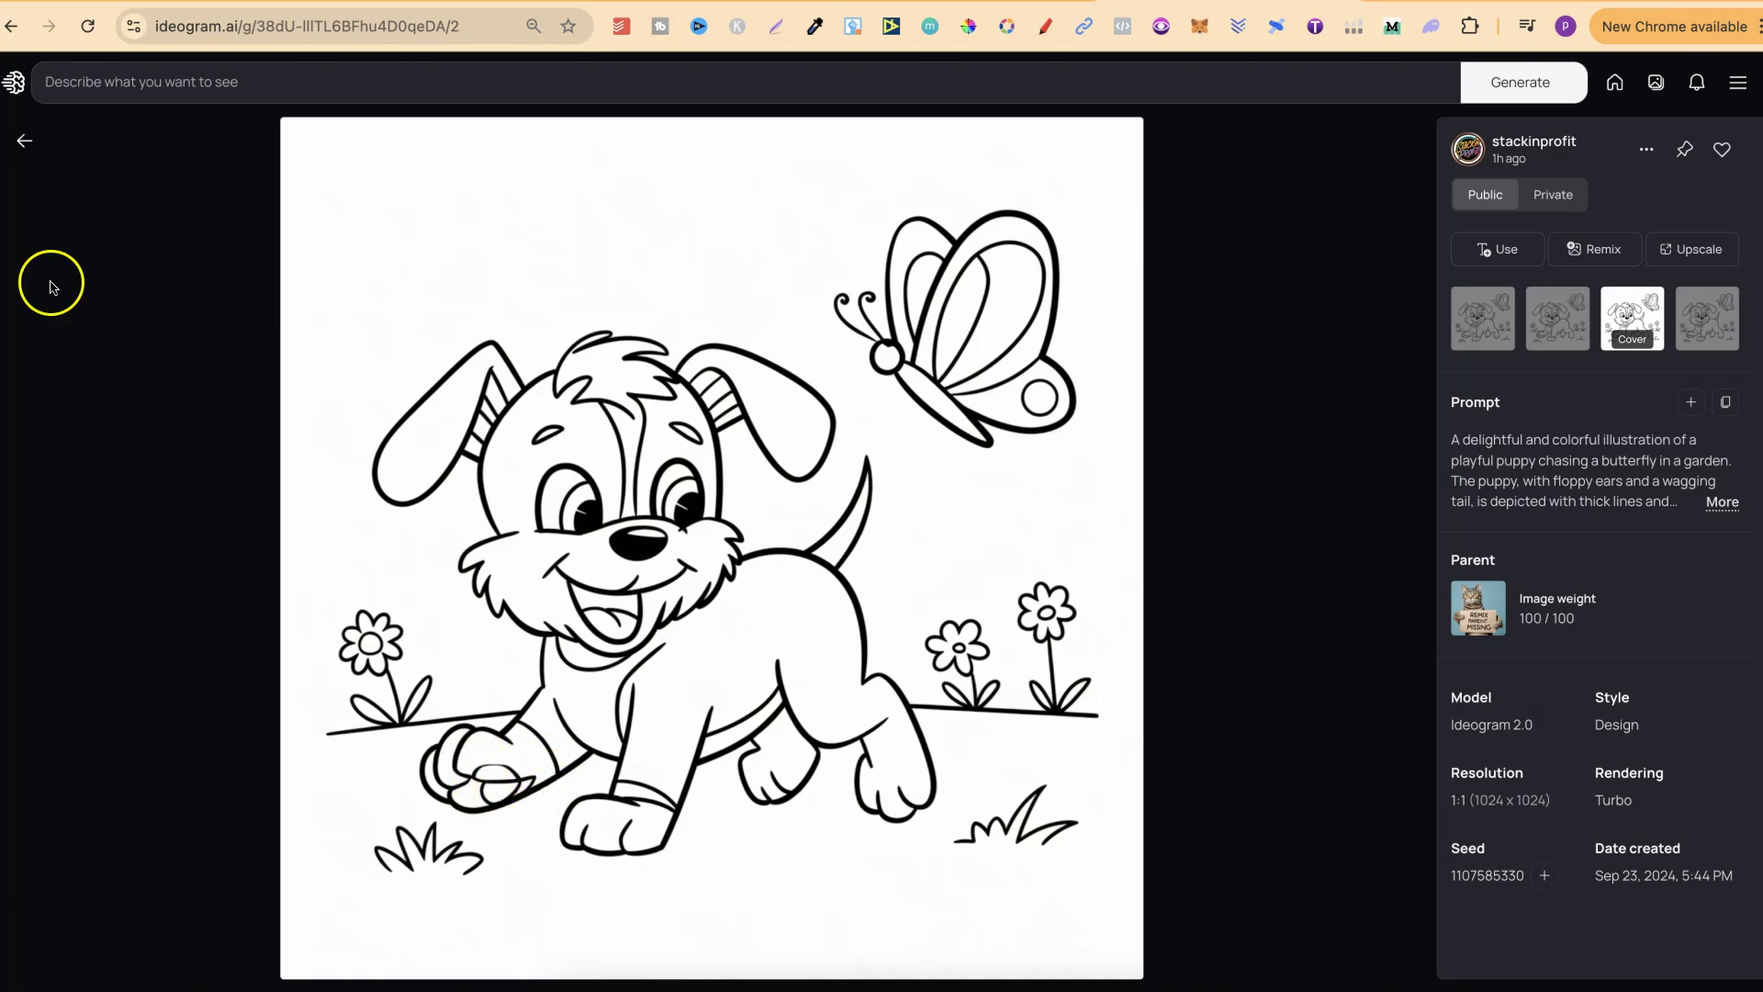
click(25, 141)
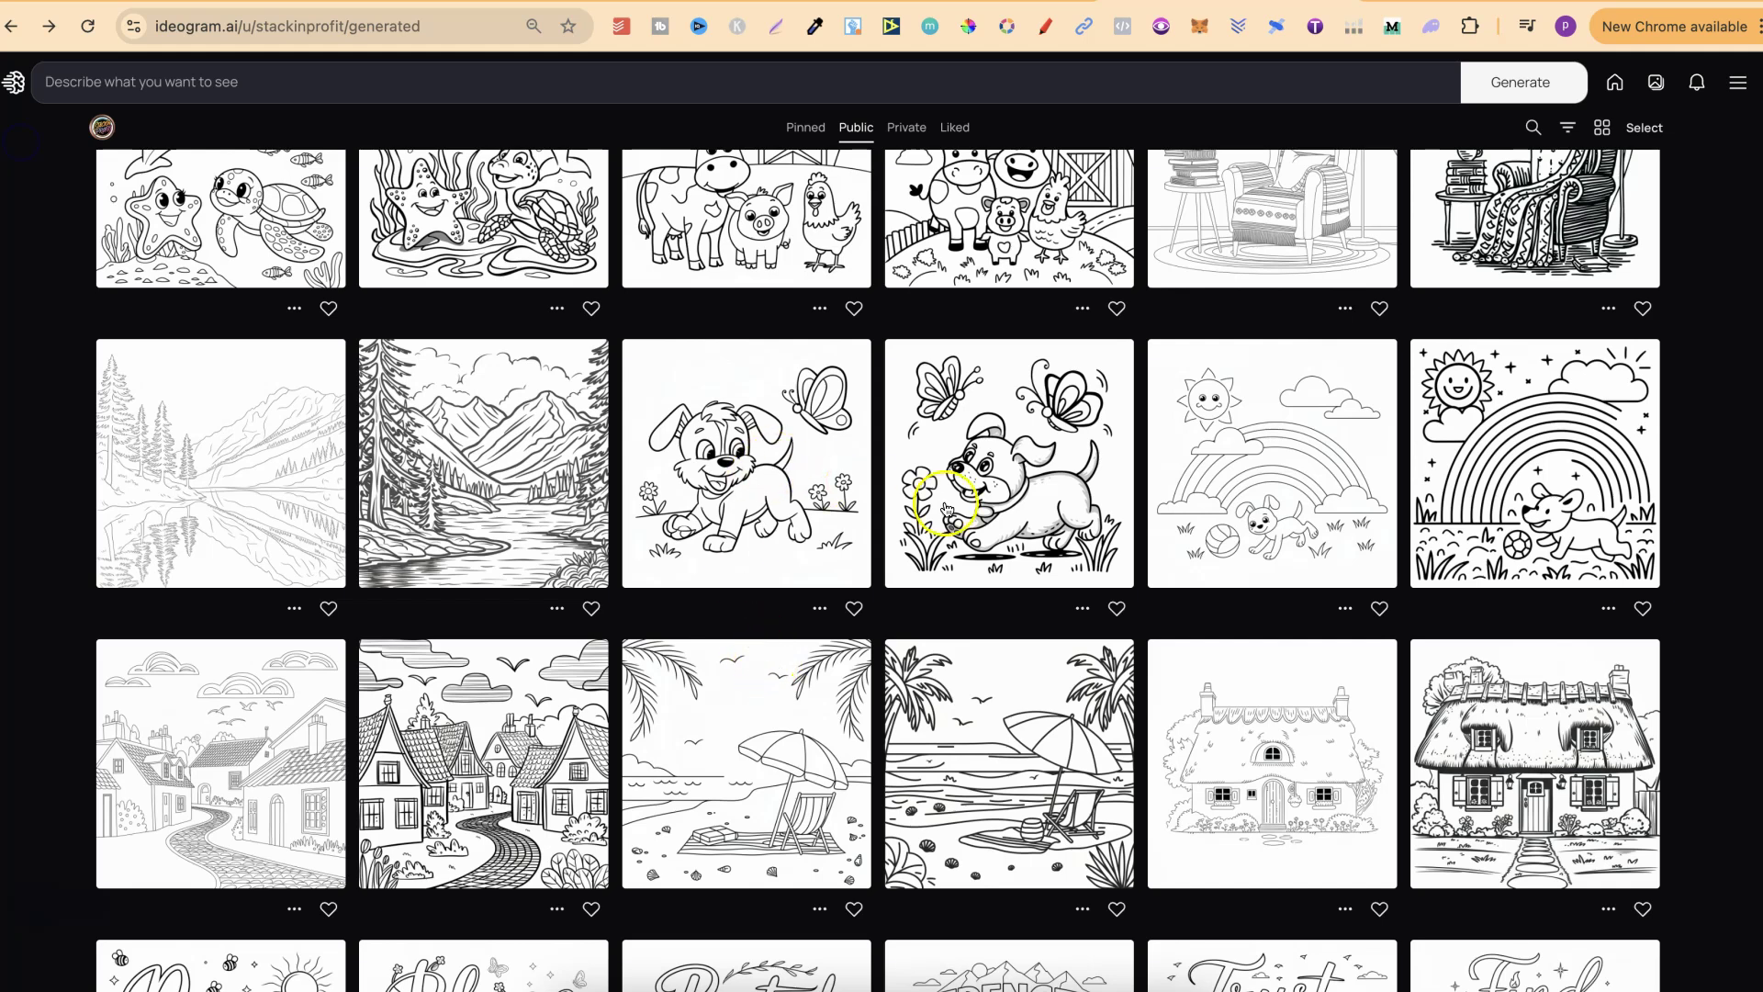
- Compare the Ideogram 1.0 and 2.0 mountain lake landscape coloring pages at full size
click(437, 474)
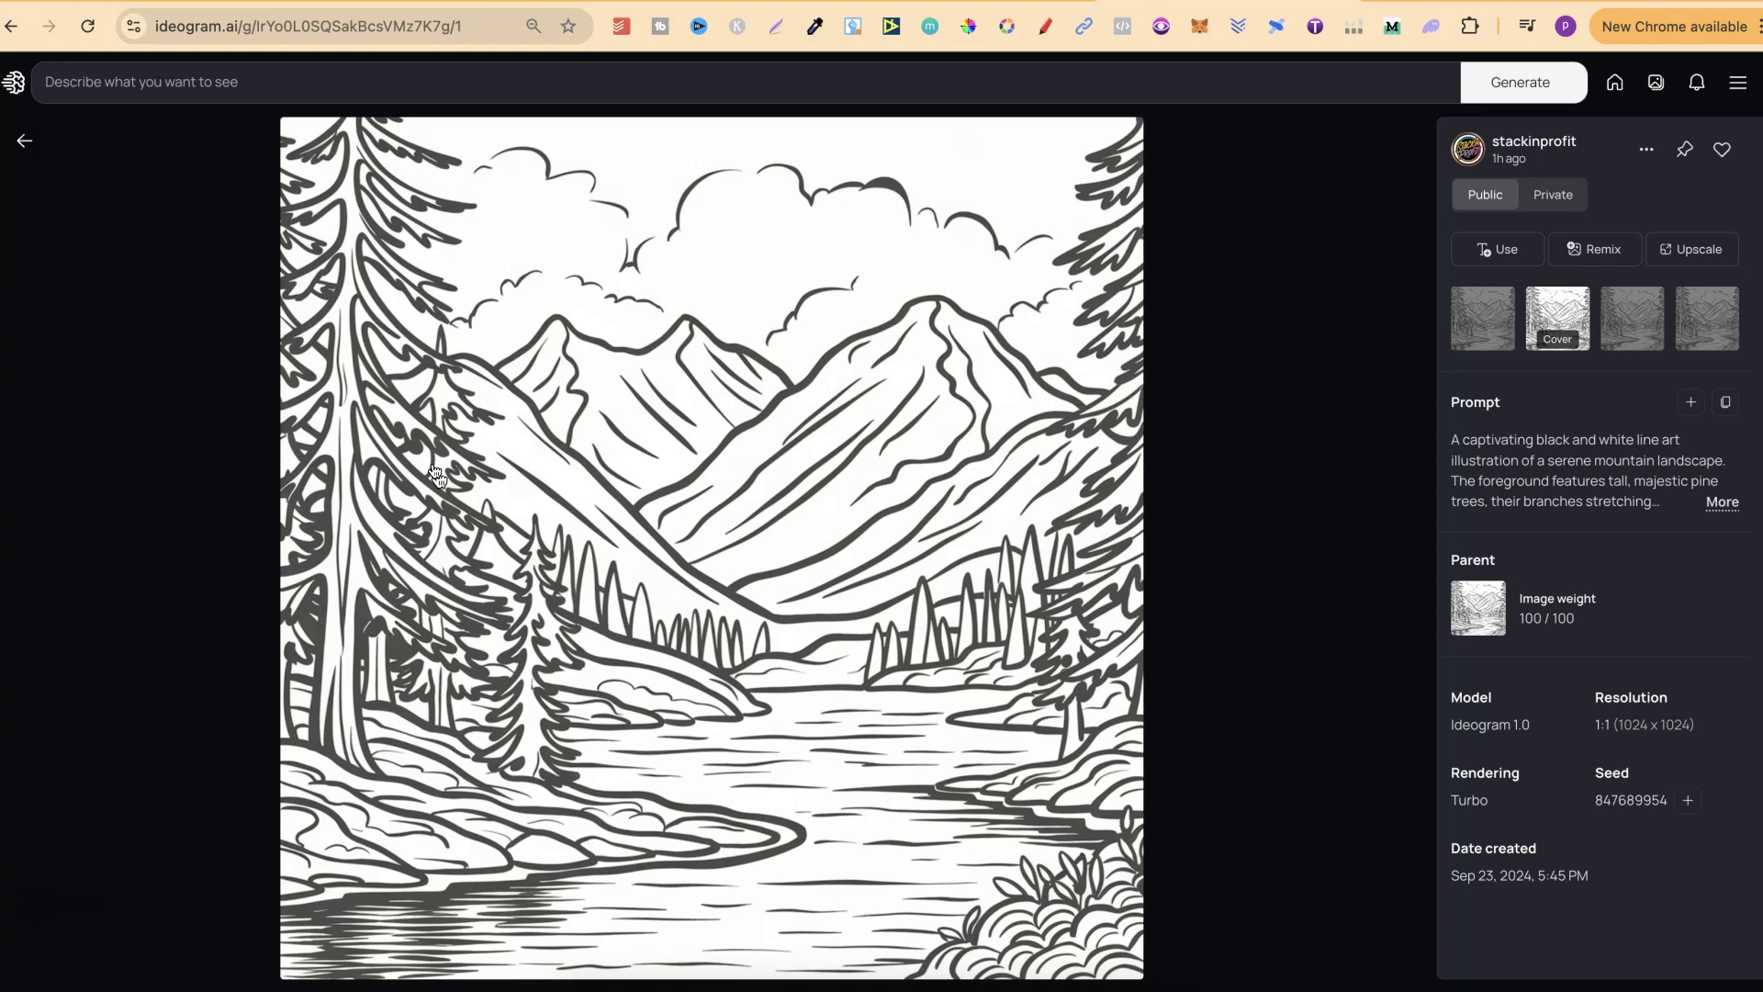
click(428, 217)
click(25, 140)
click(225, 461)
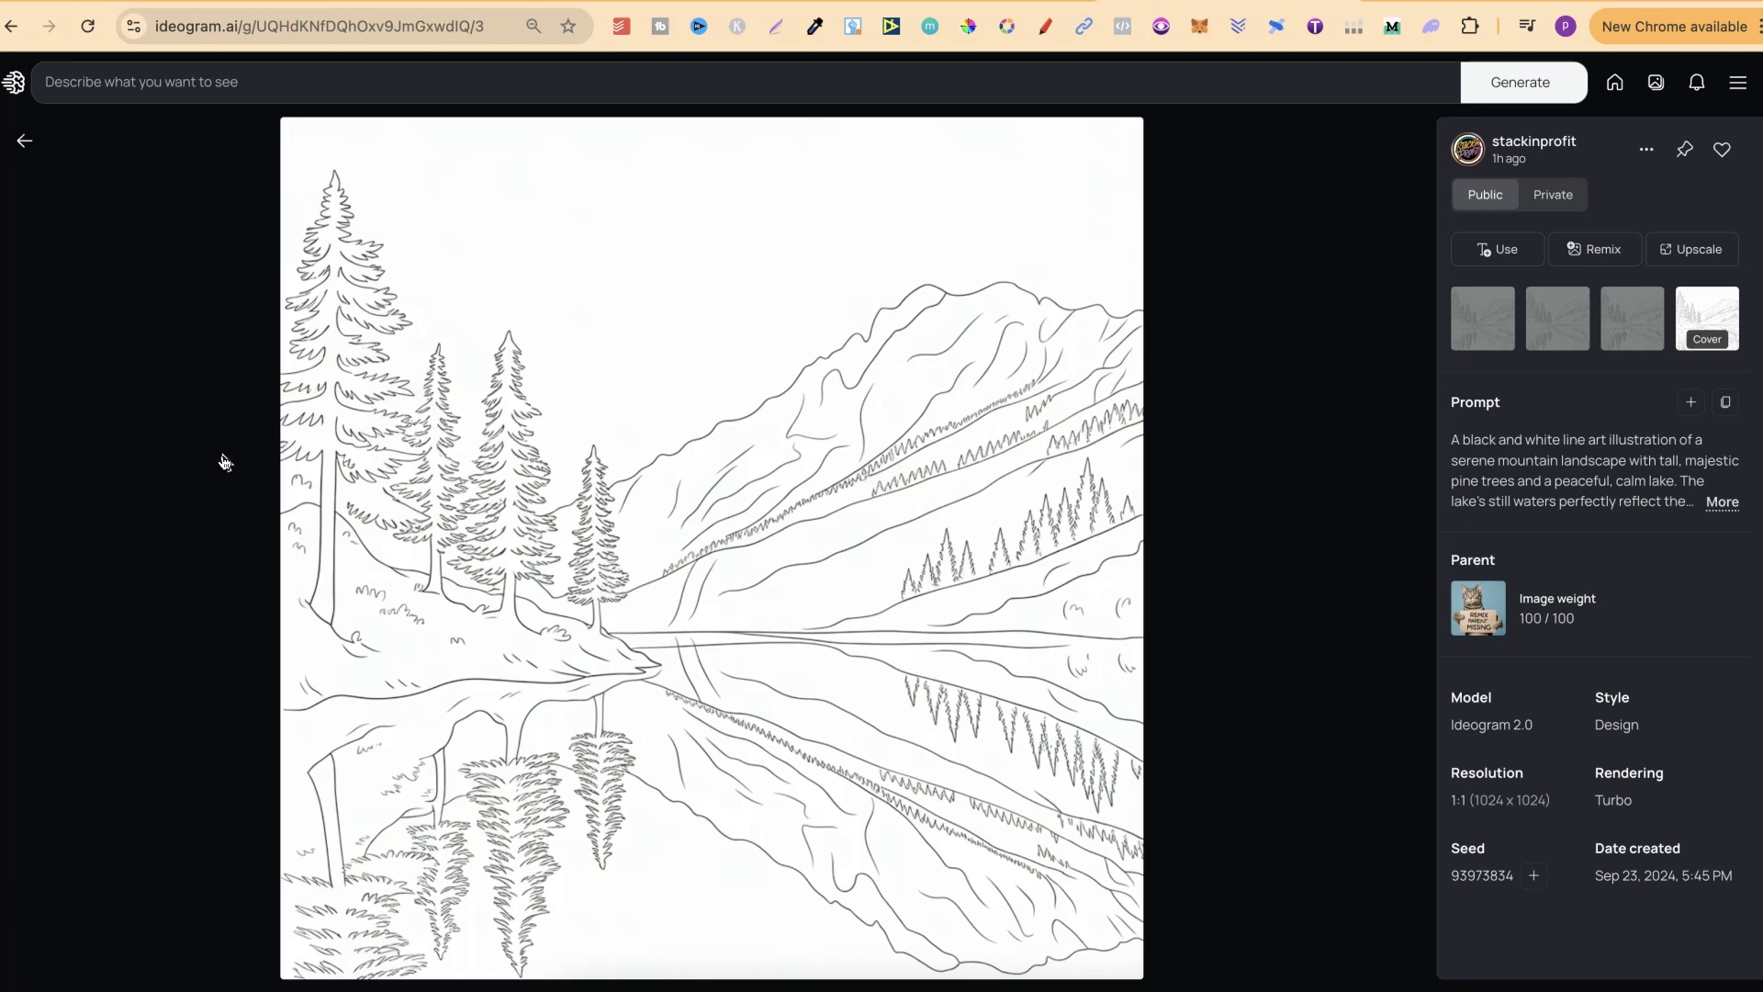
- Compare the two thatched English cottage coloring pages made with Ideogram 2.0 at full size, then return to the gallery
click(25, 141)
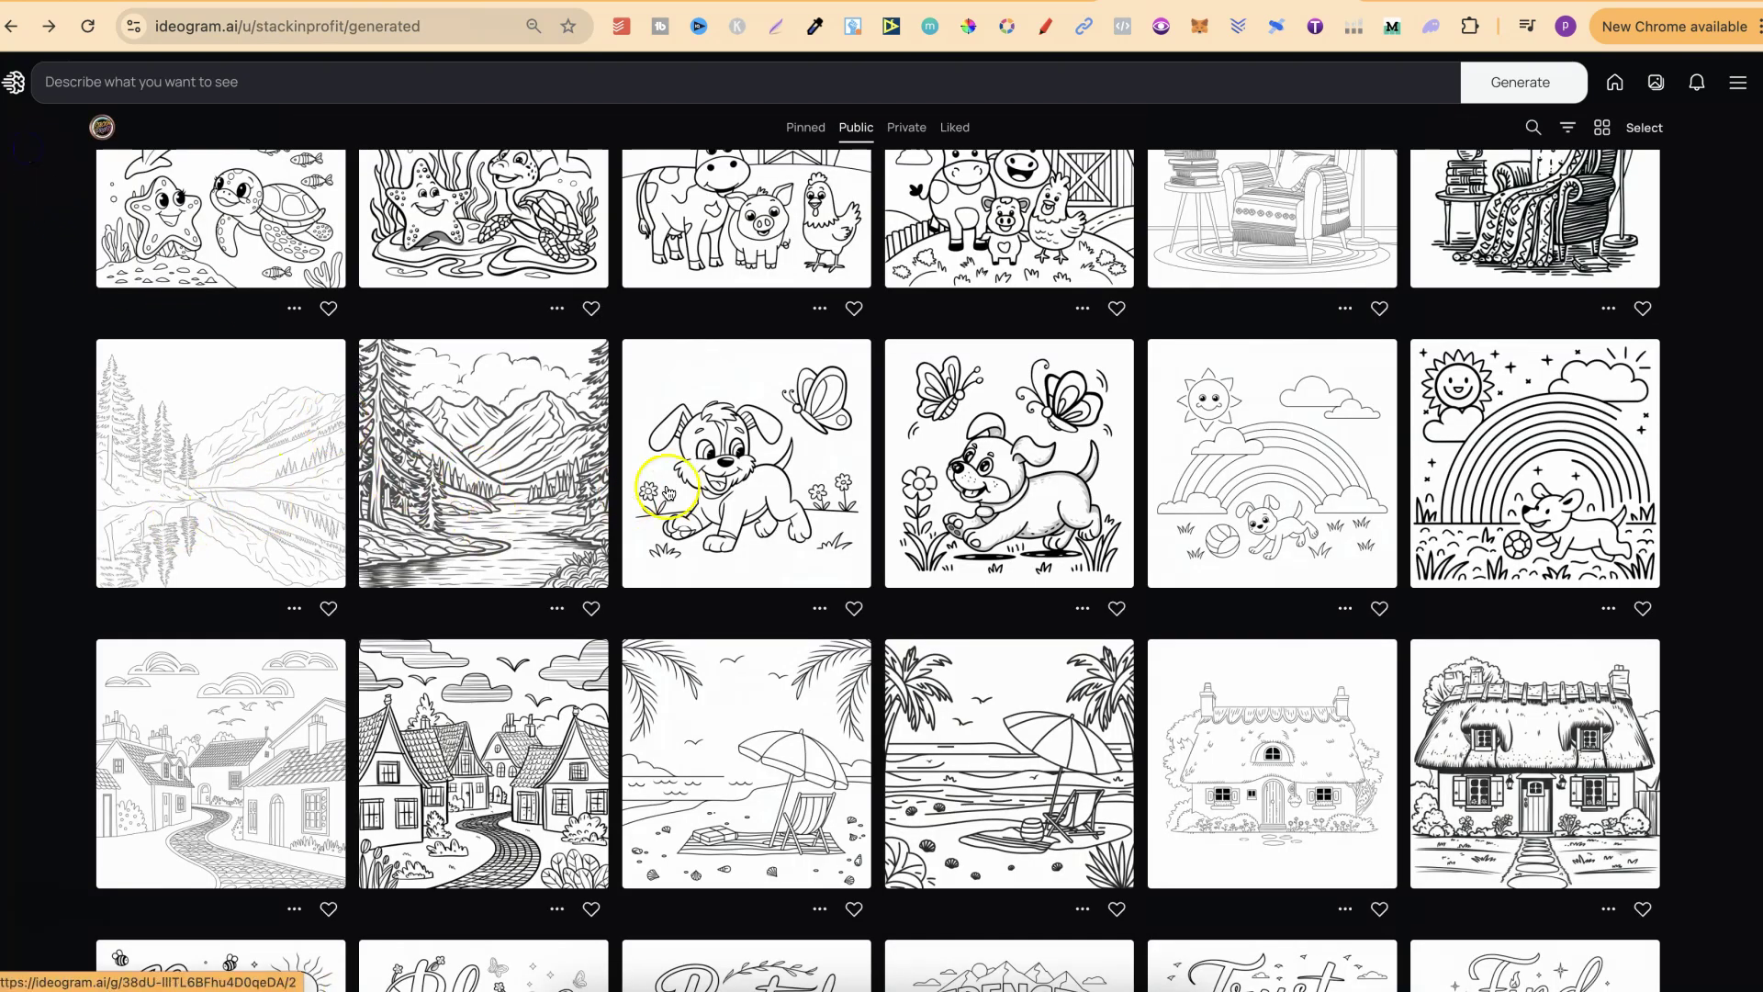
scroll(1706, 740, down, 1)
scroll(1706, 739, down, 3)
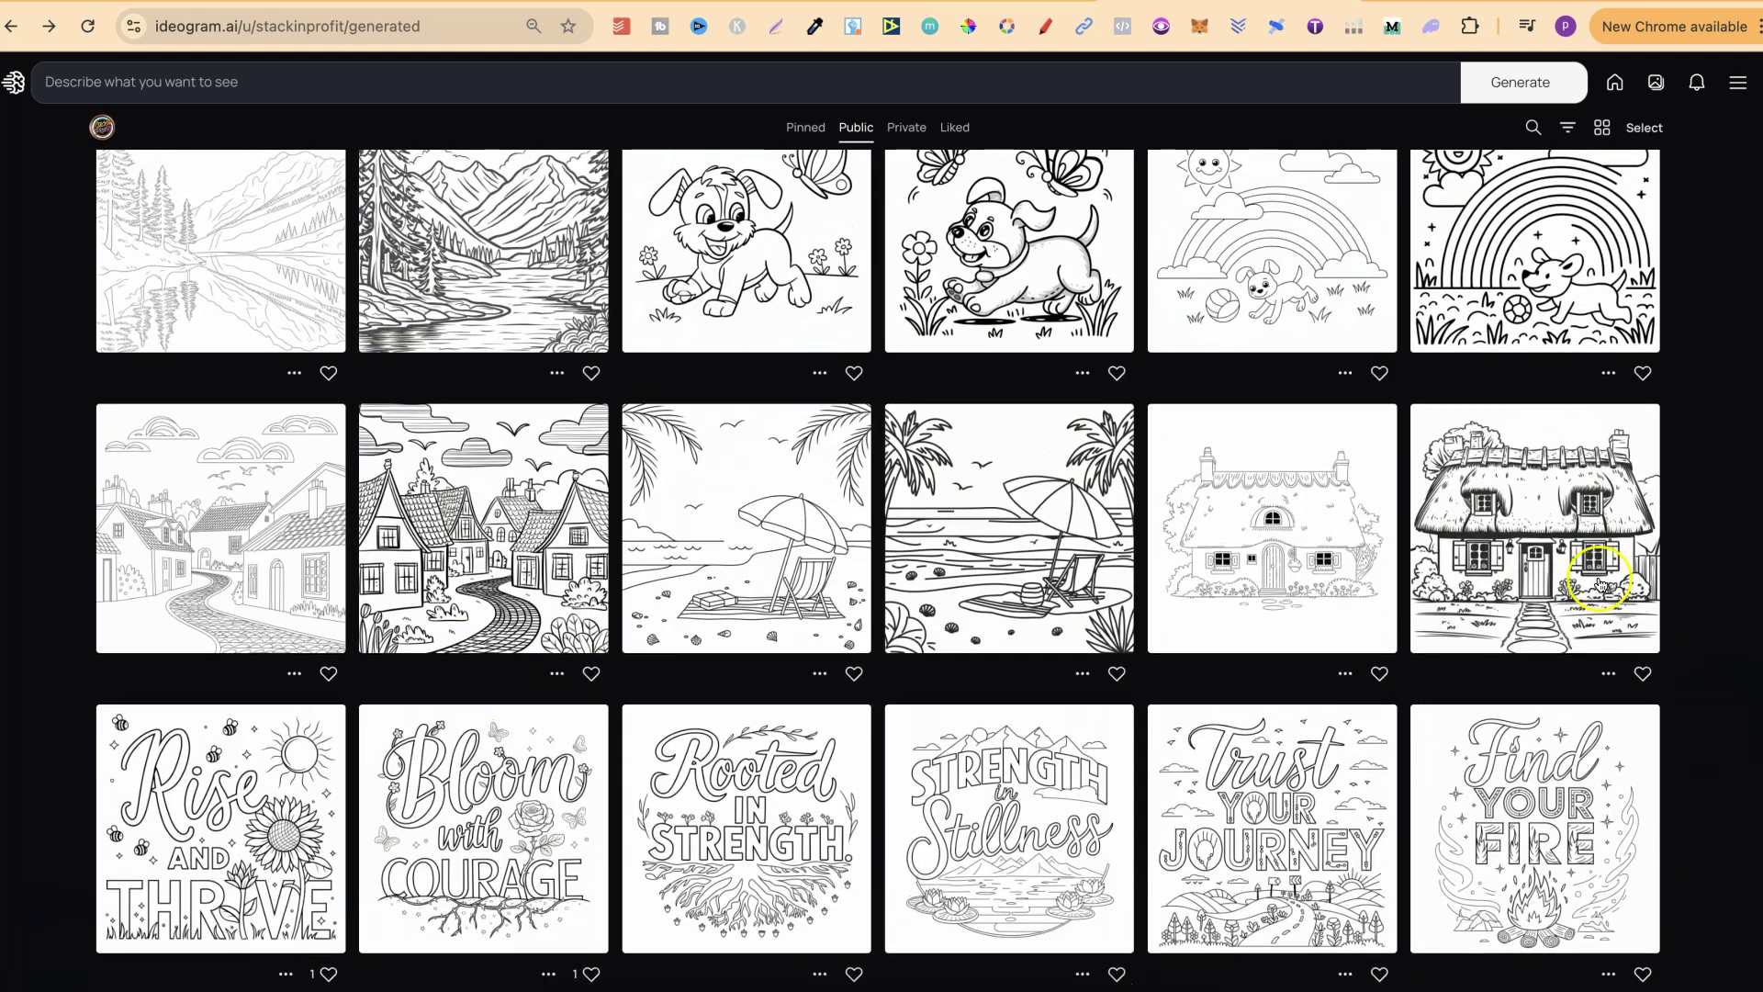
click(1550, 544)
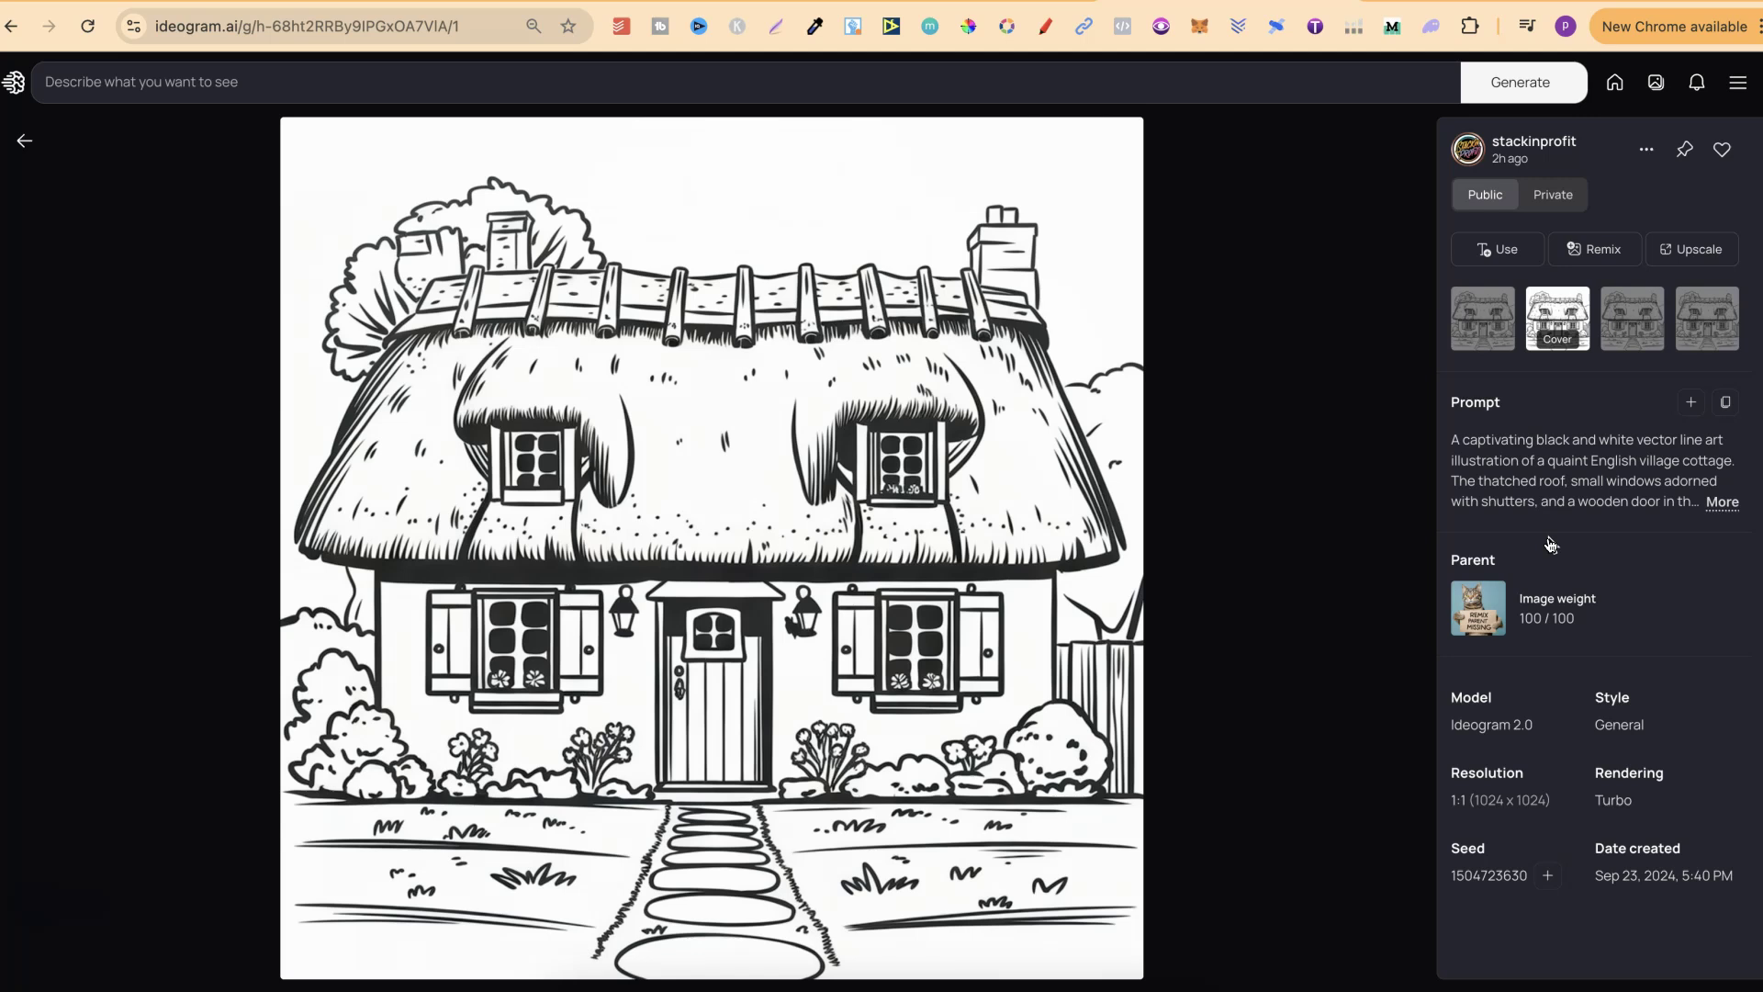
click(26, 144)
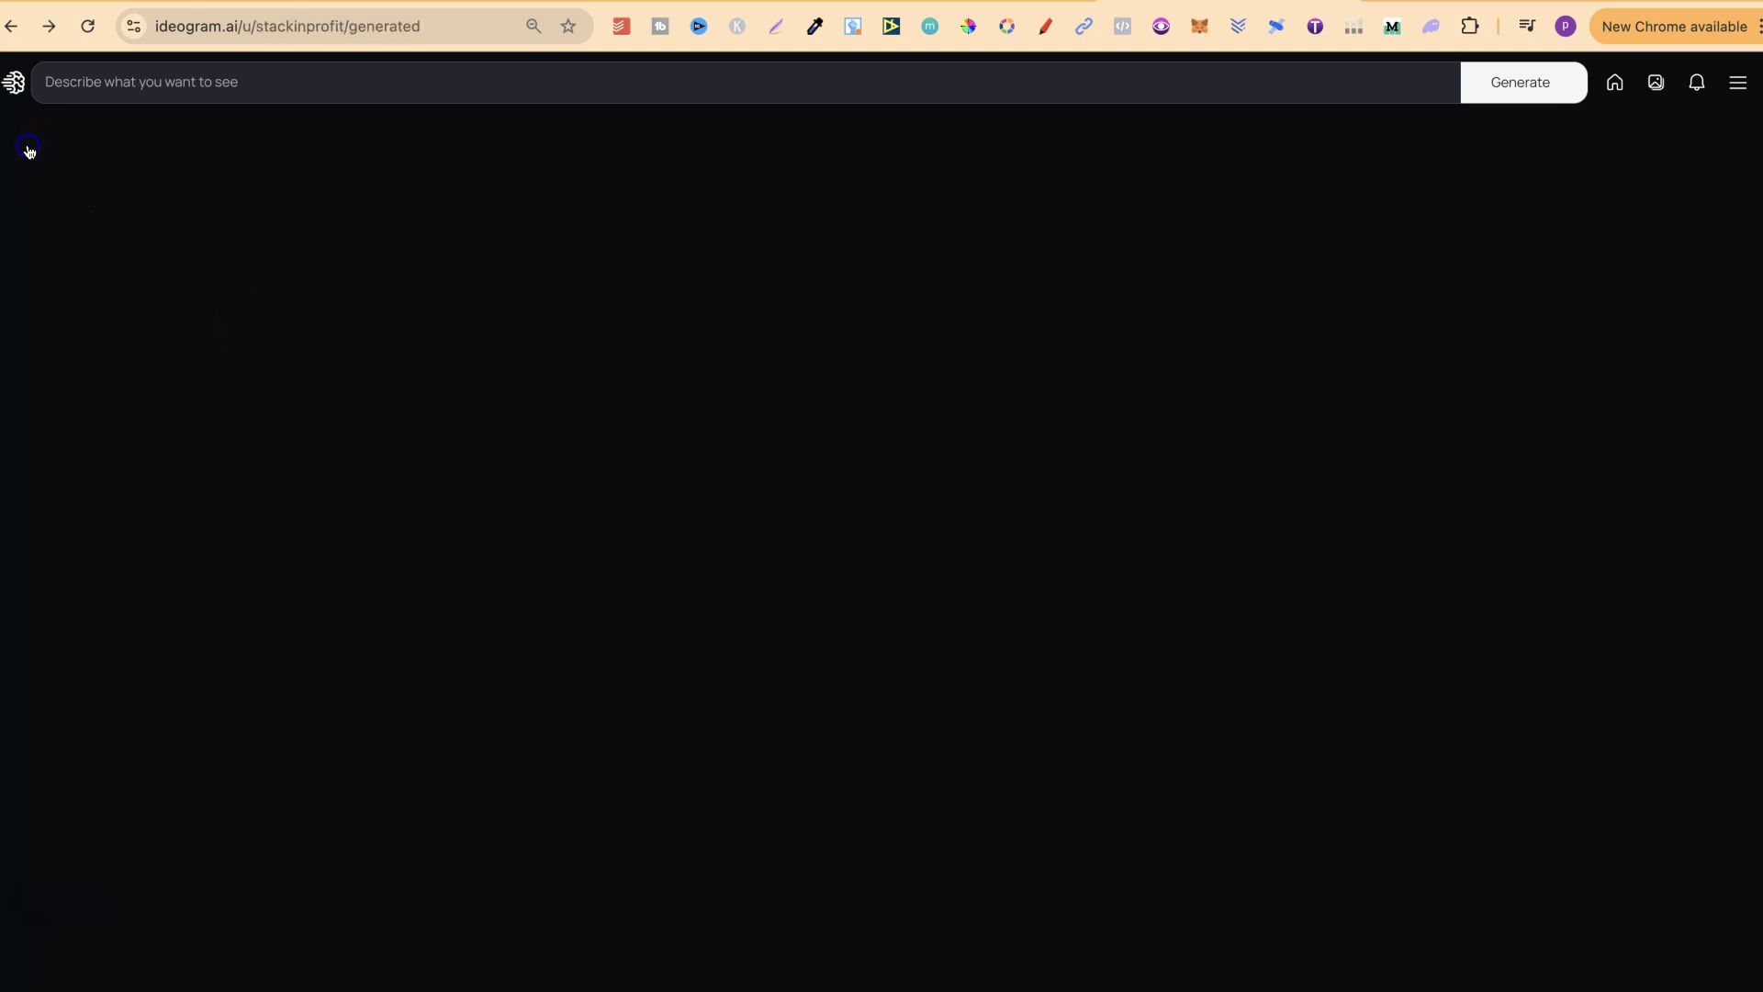
click(1290, 528)
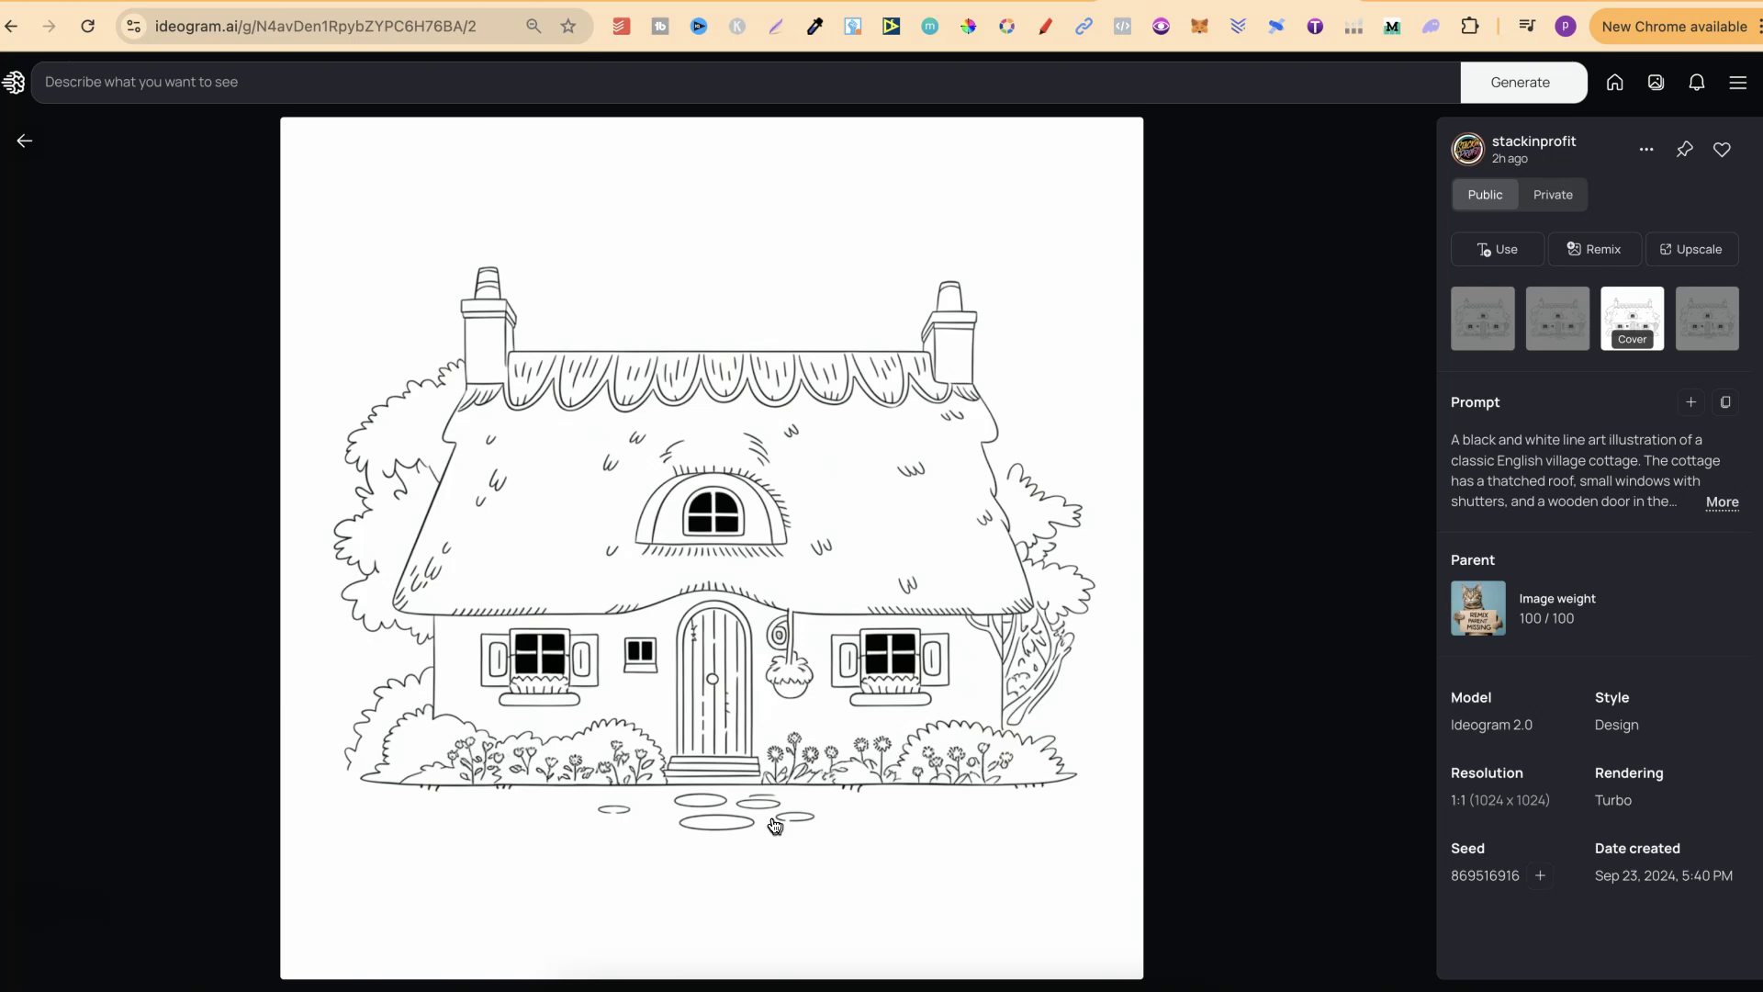
click(23, 140)
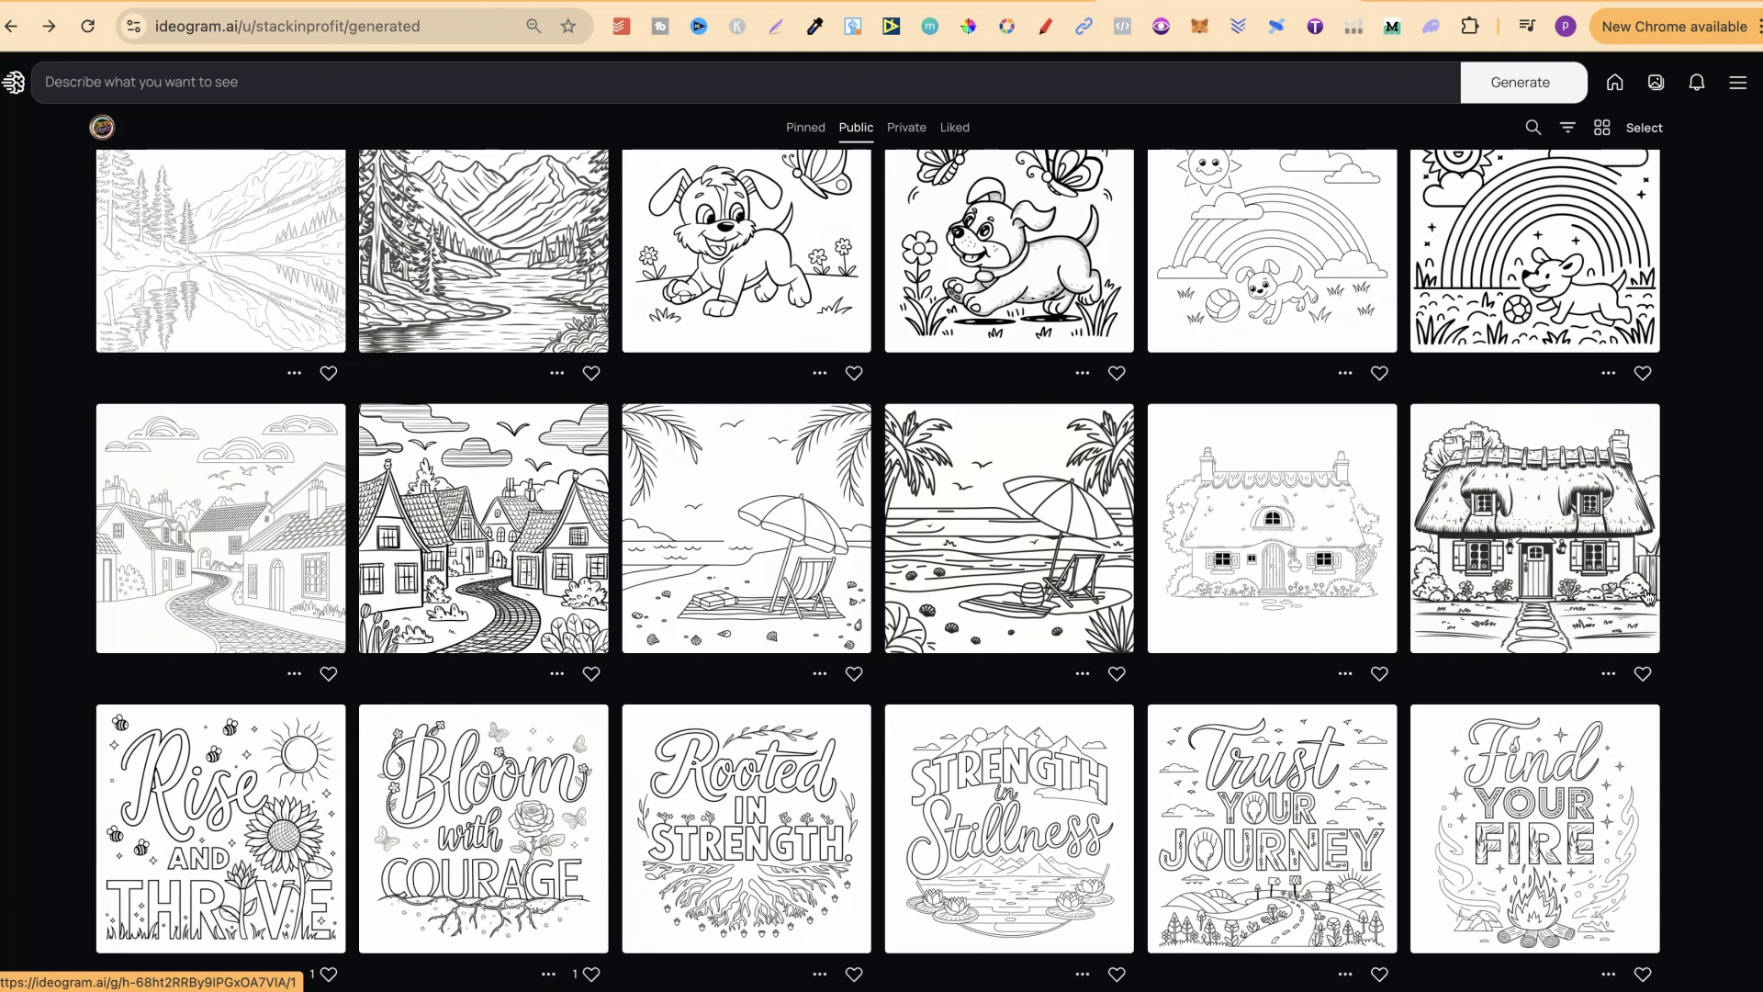
- Compare the Ideogram 2.0 beach page with shells and palm trees against its older Ideogram 1.0 version at full size
click(1035, 555)
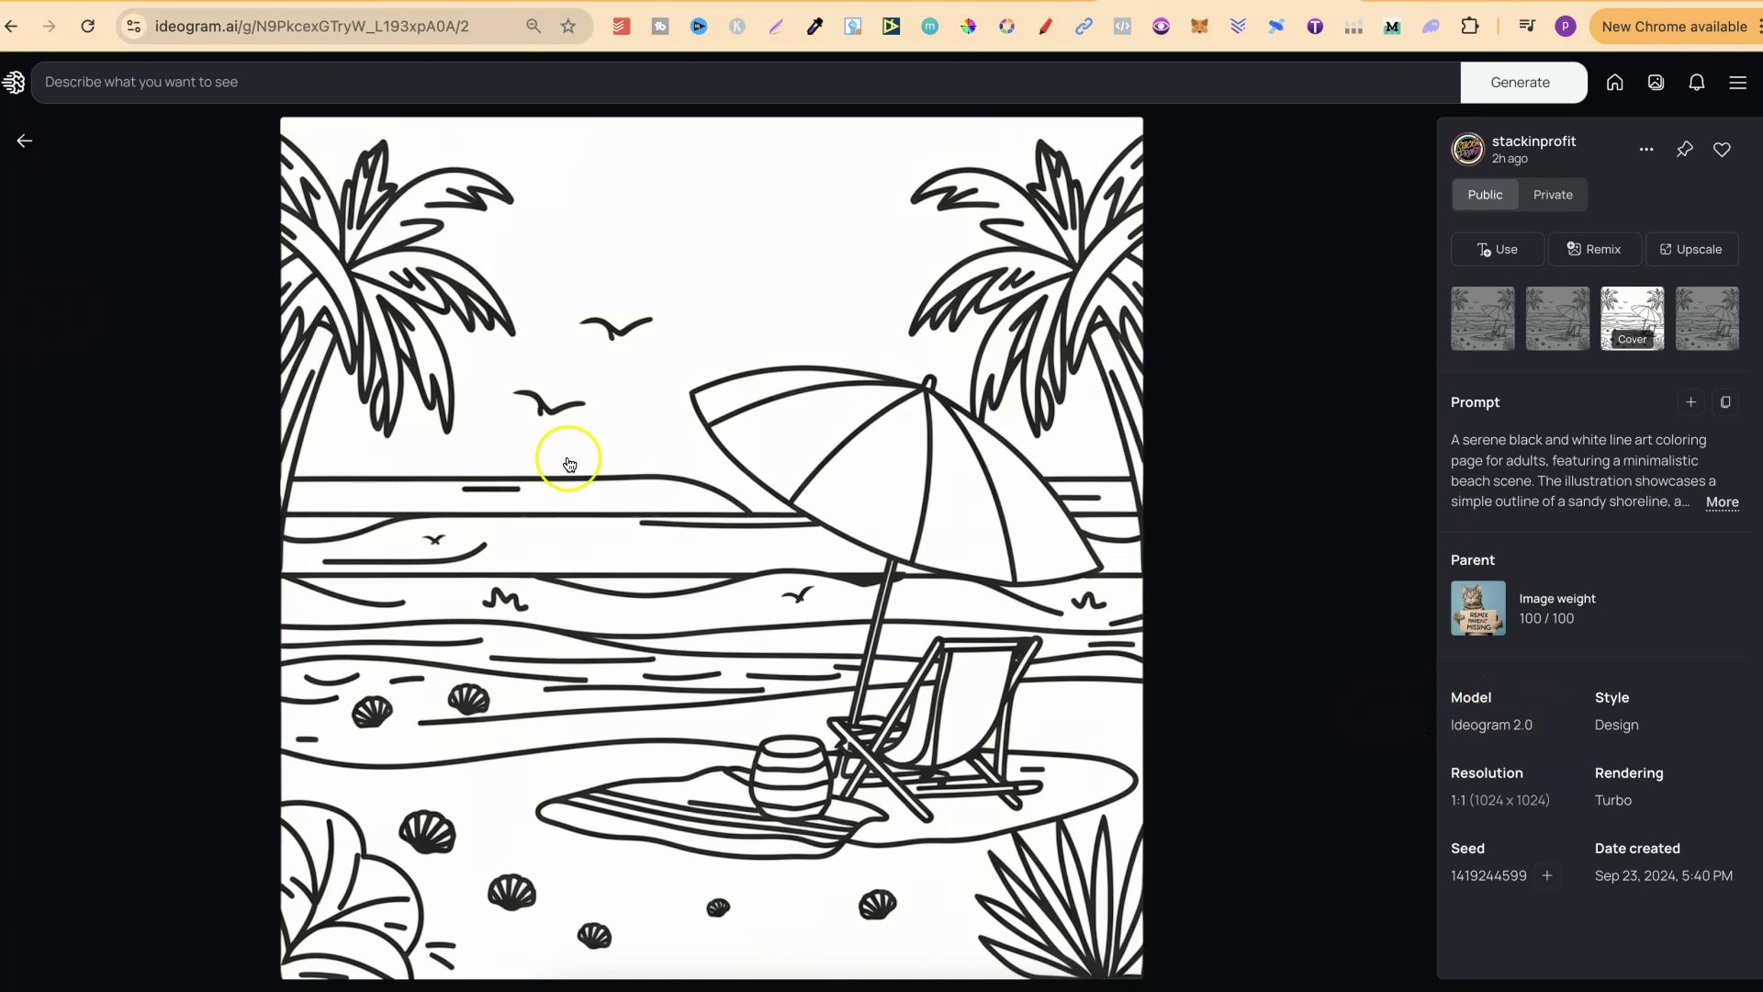
click(24, 144)
scroll(1141, 588, down, 10)
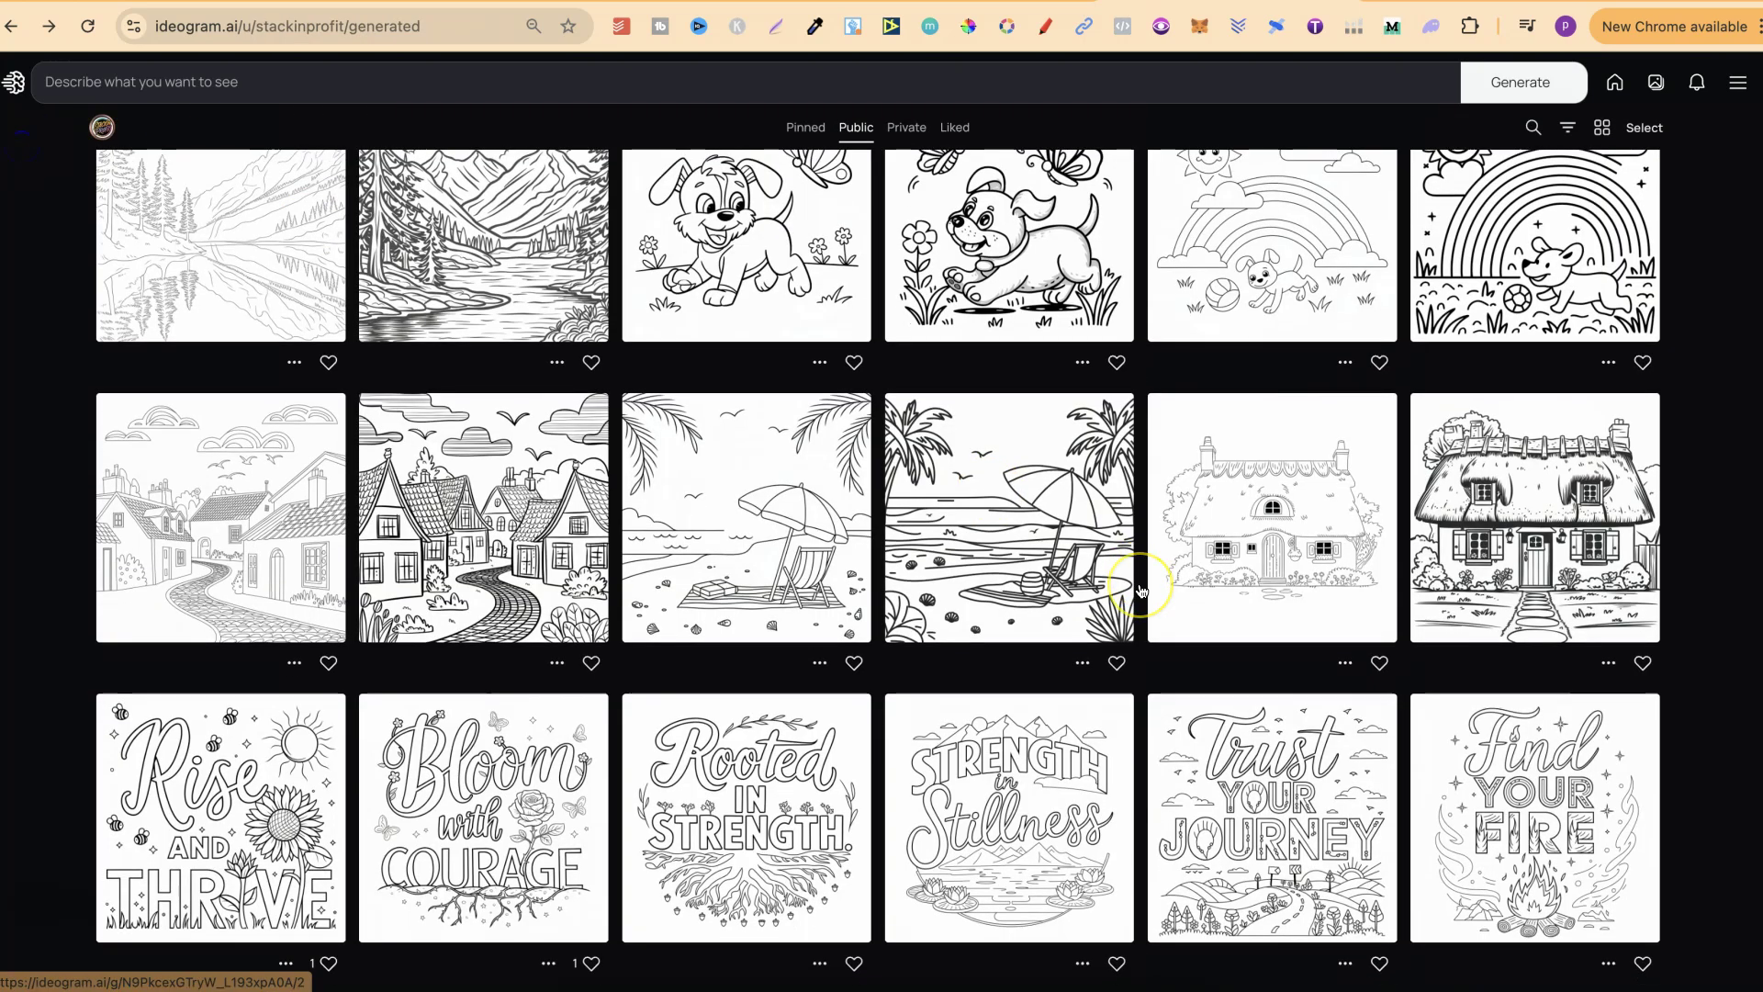
scroll(1141, 589, down, 15)
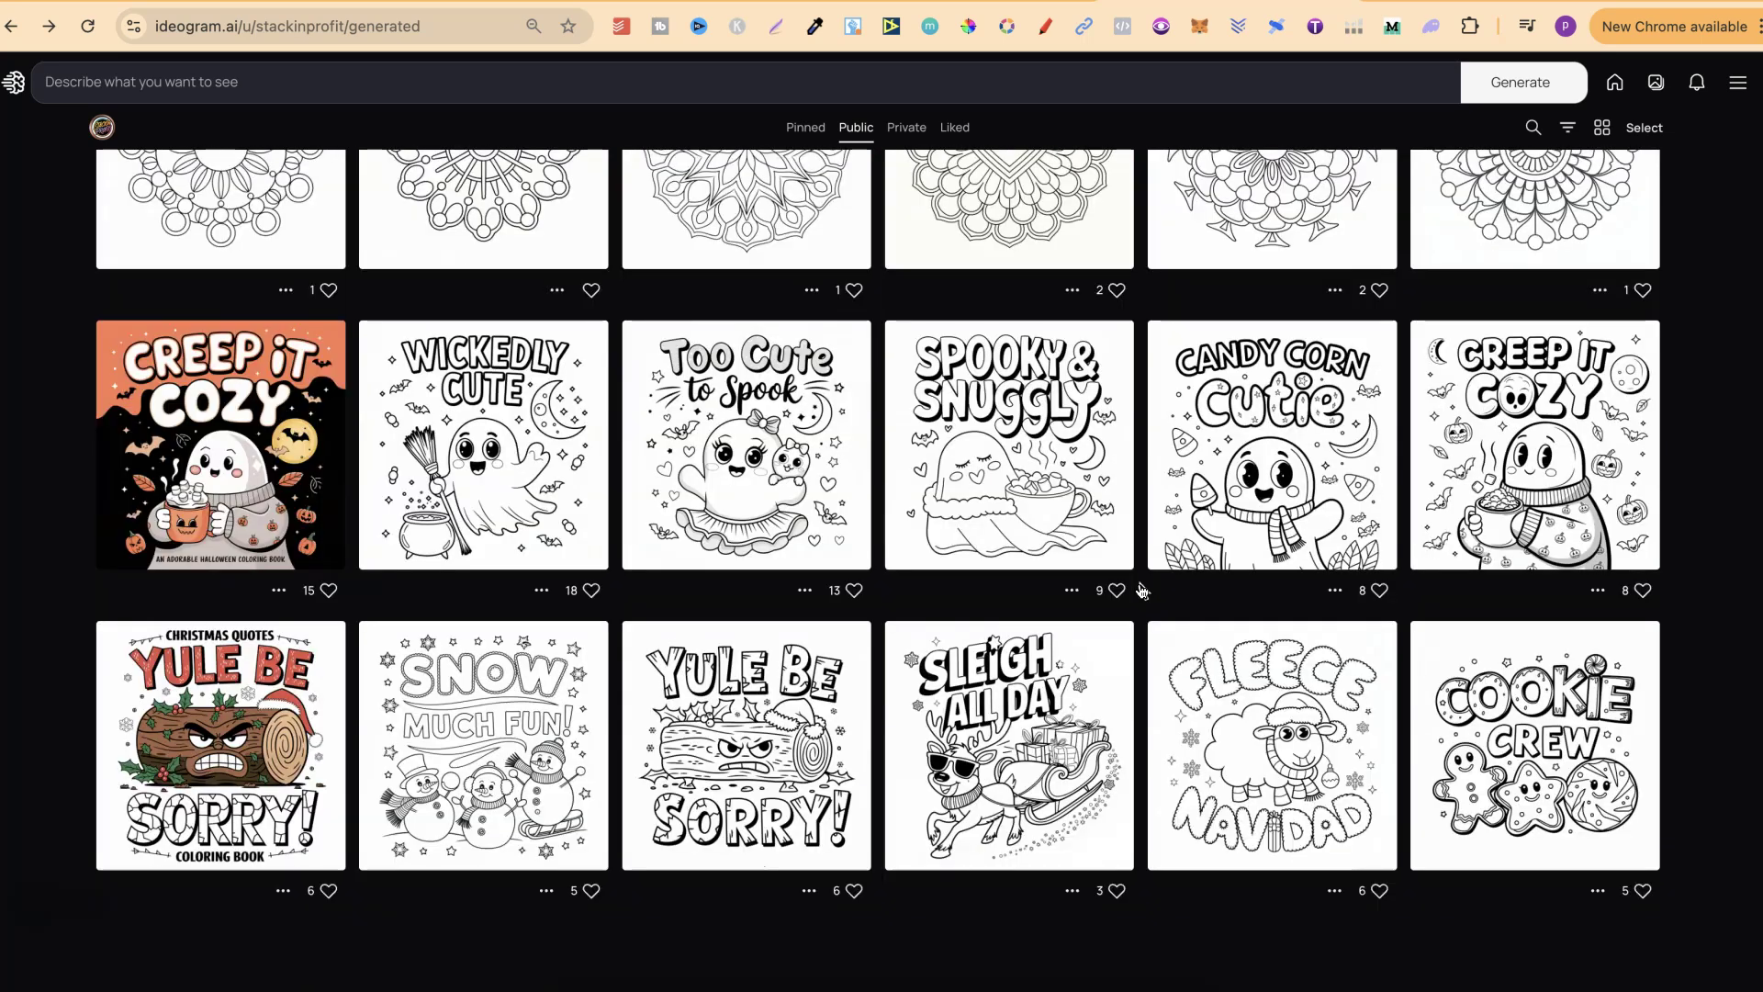
scroll(1142, 588, down, 15)
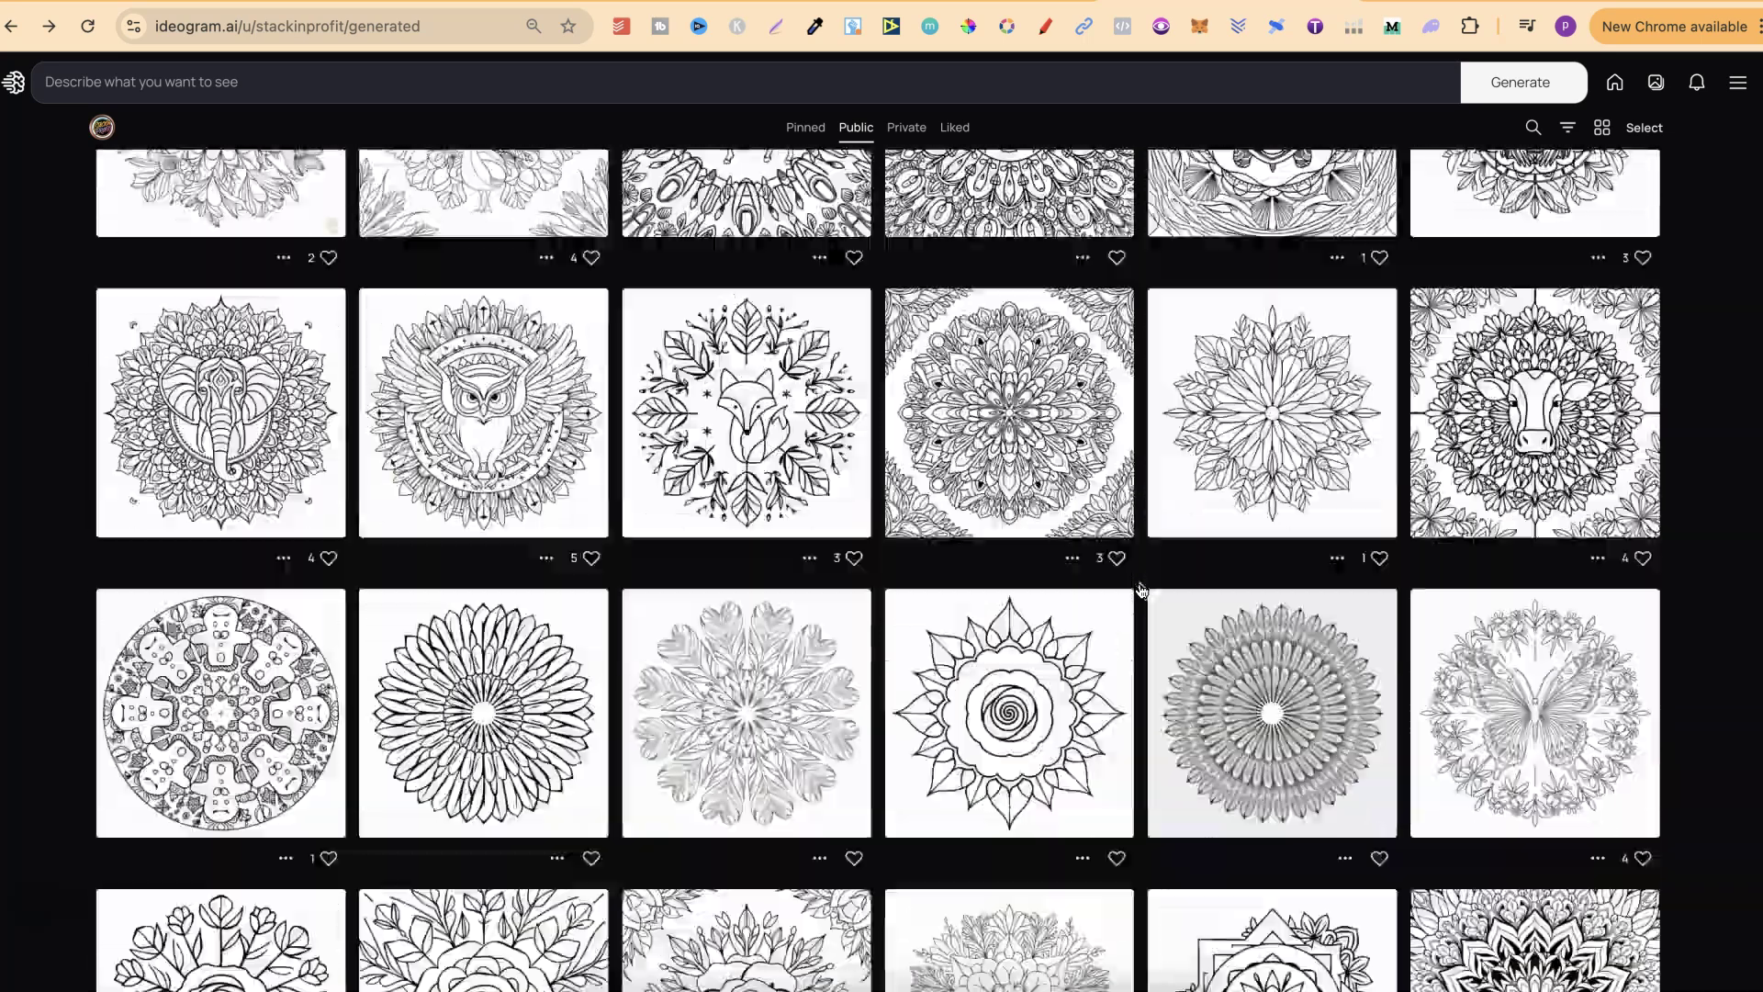
scroll(1141, 589, down, 15)
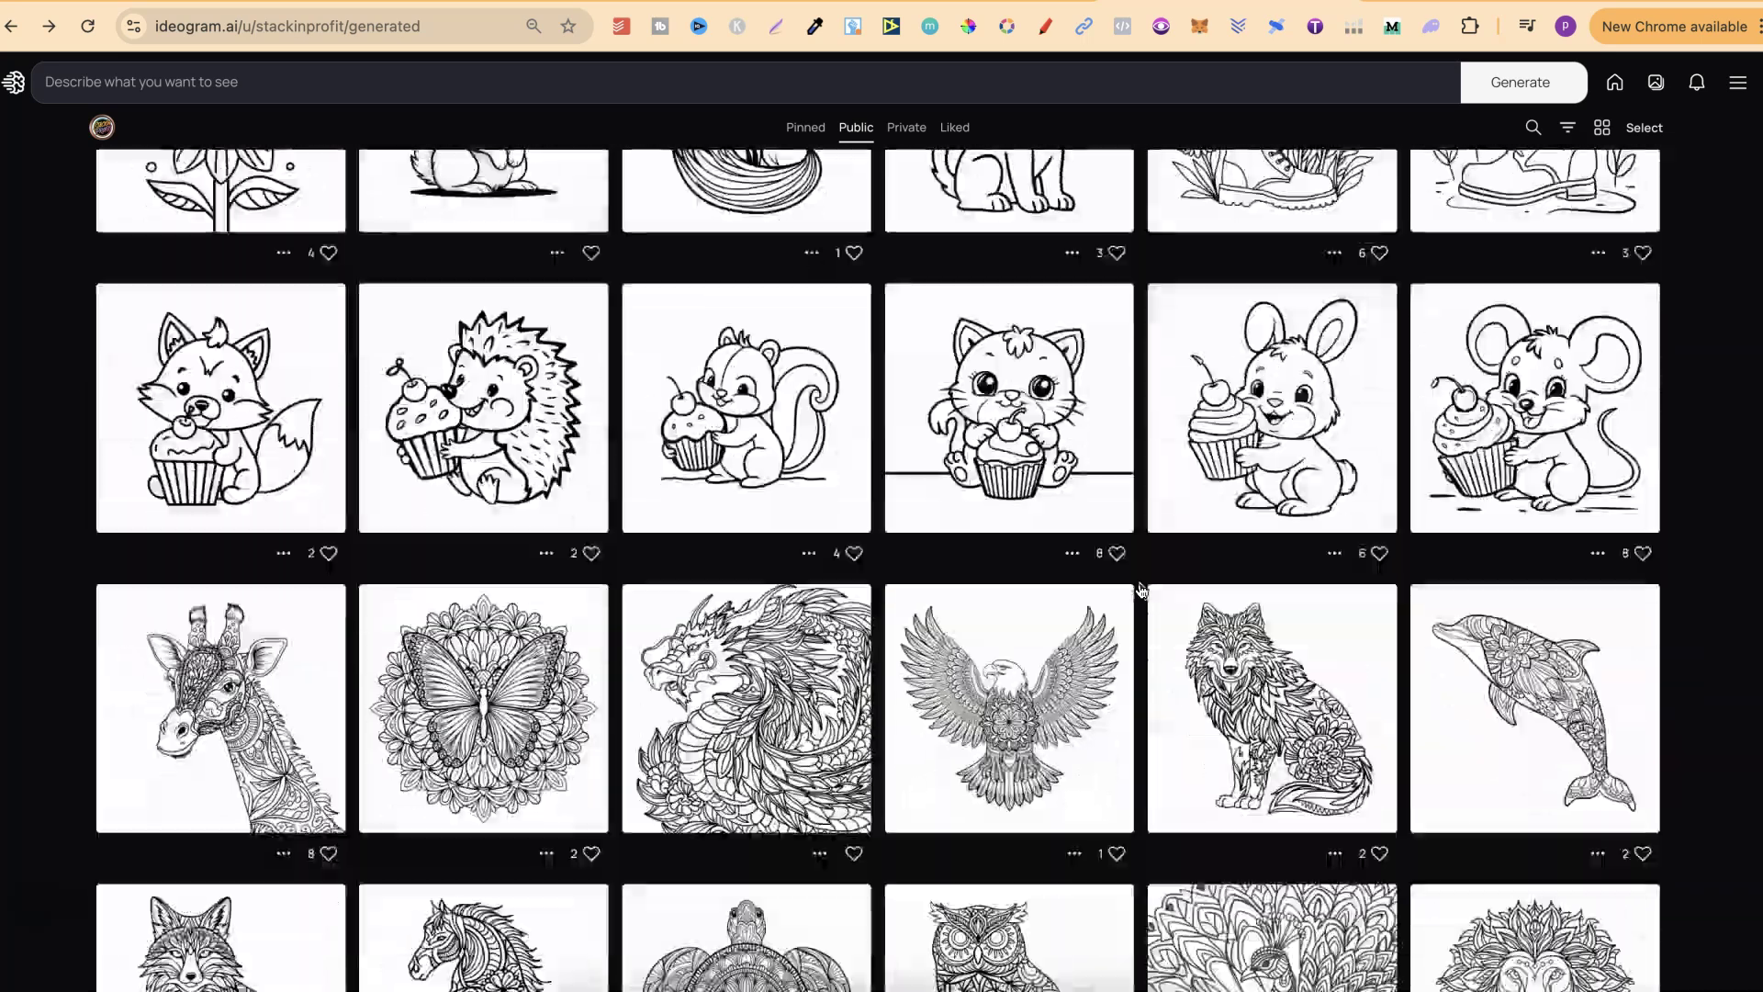
scroll(1142, 589, down, 10)
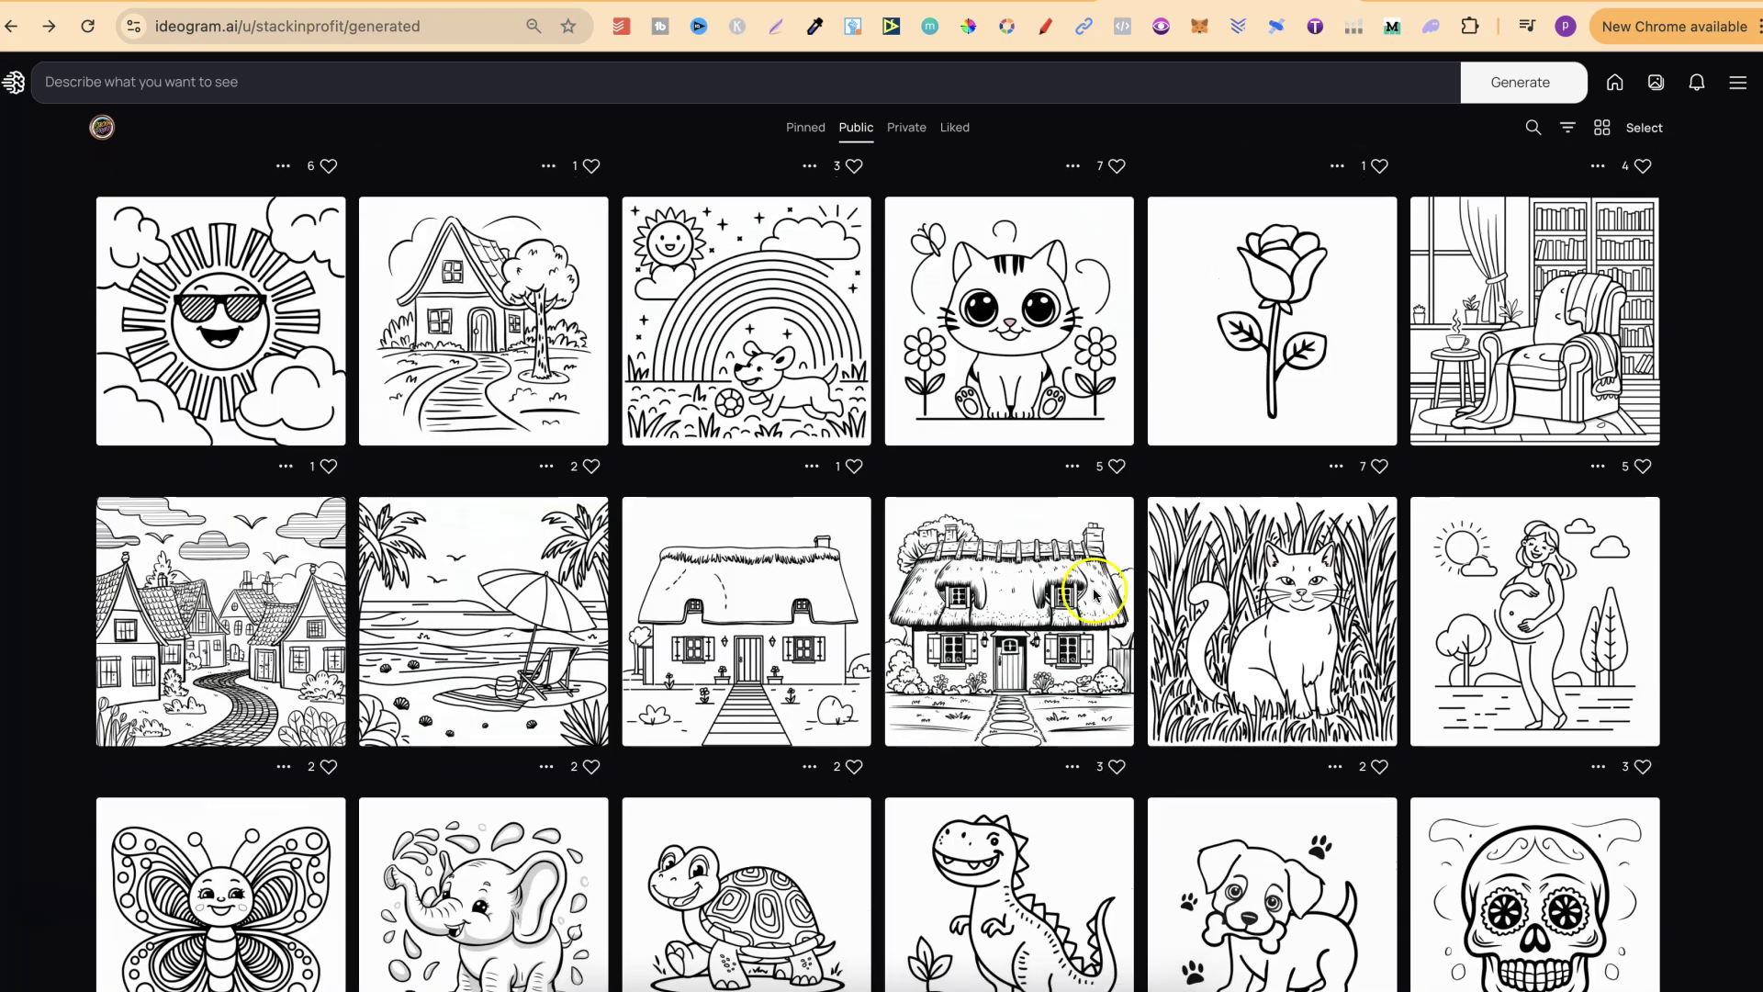
click(439, 618)
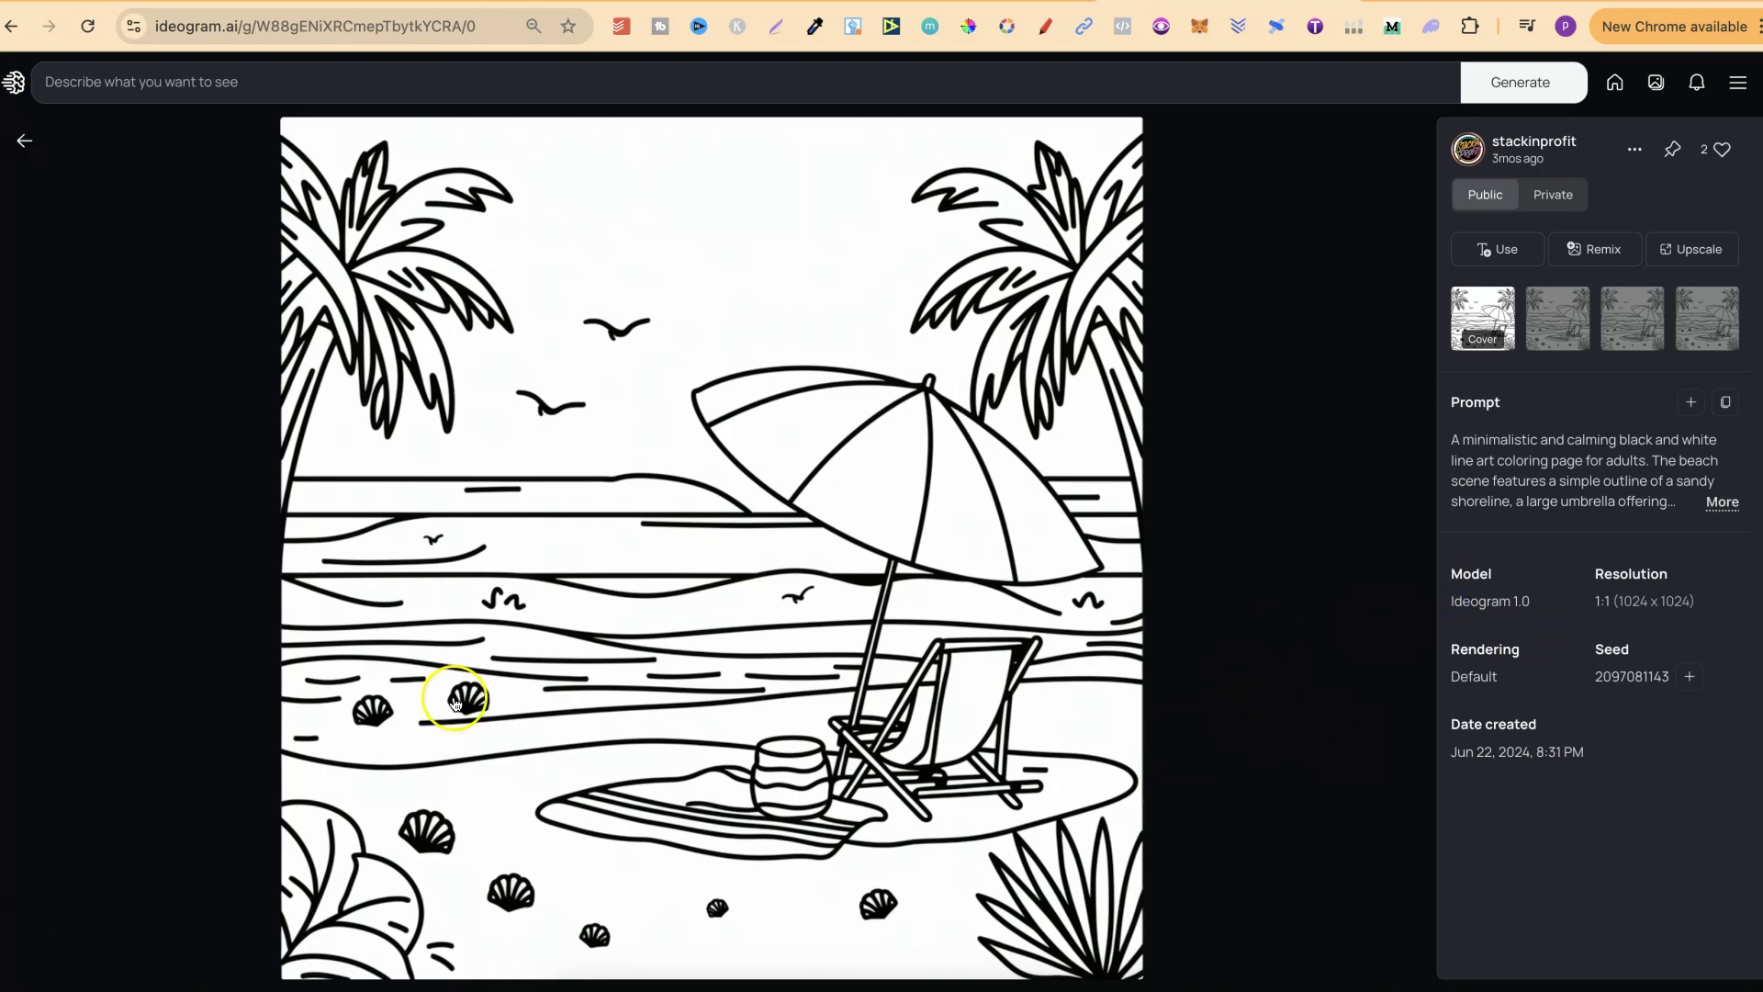
click(16, 143)
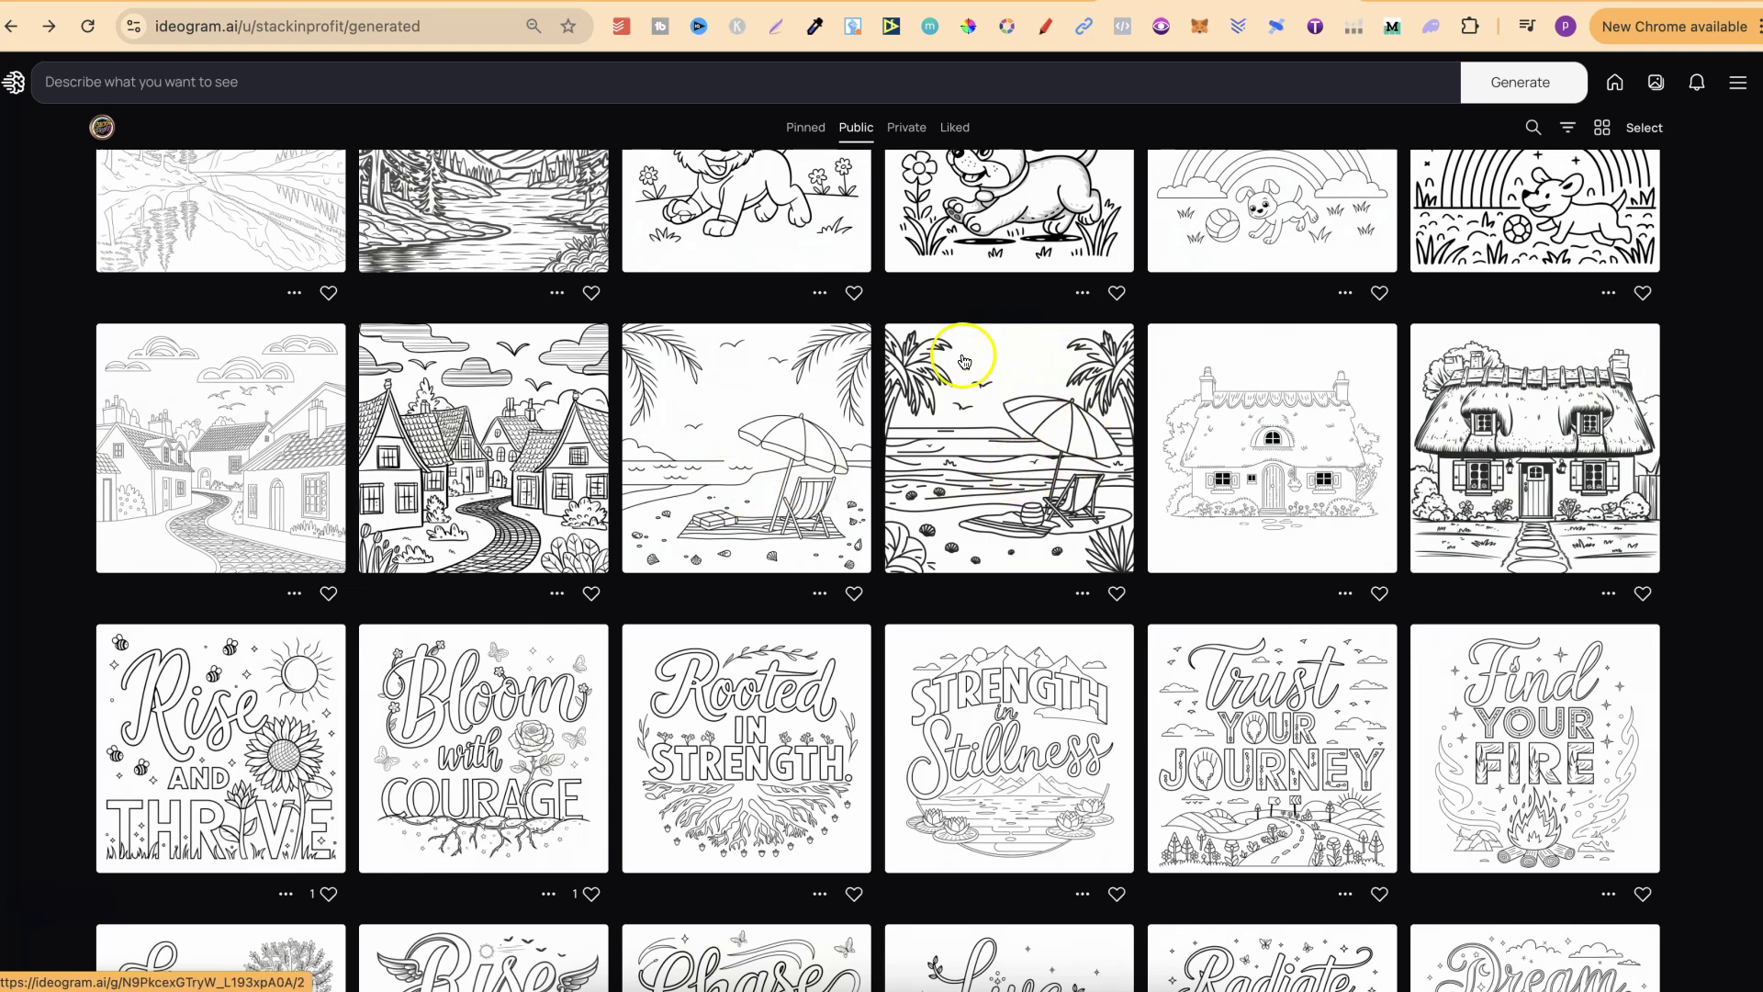
- Compare the two recent Ideogram 2.0 beach umbrella coloring pages at full size, then return to the gallery
click(1022, 459)
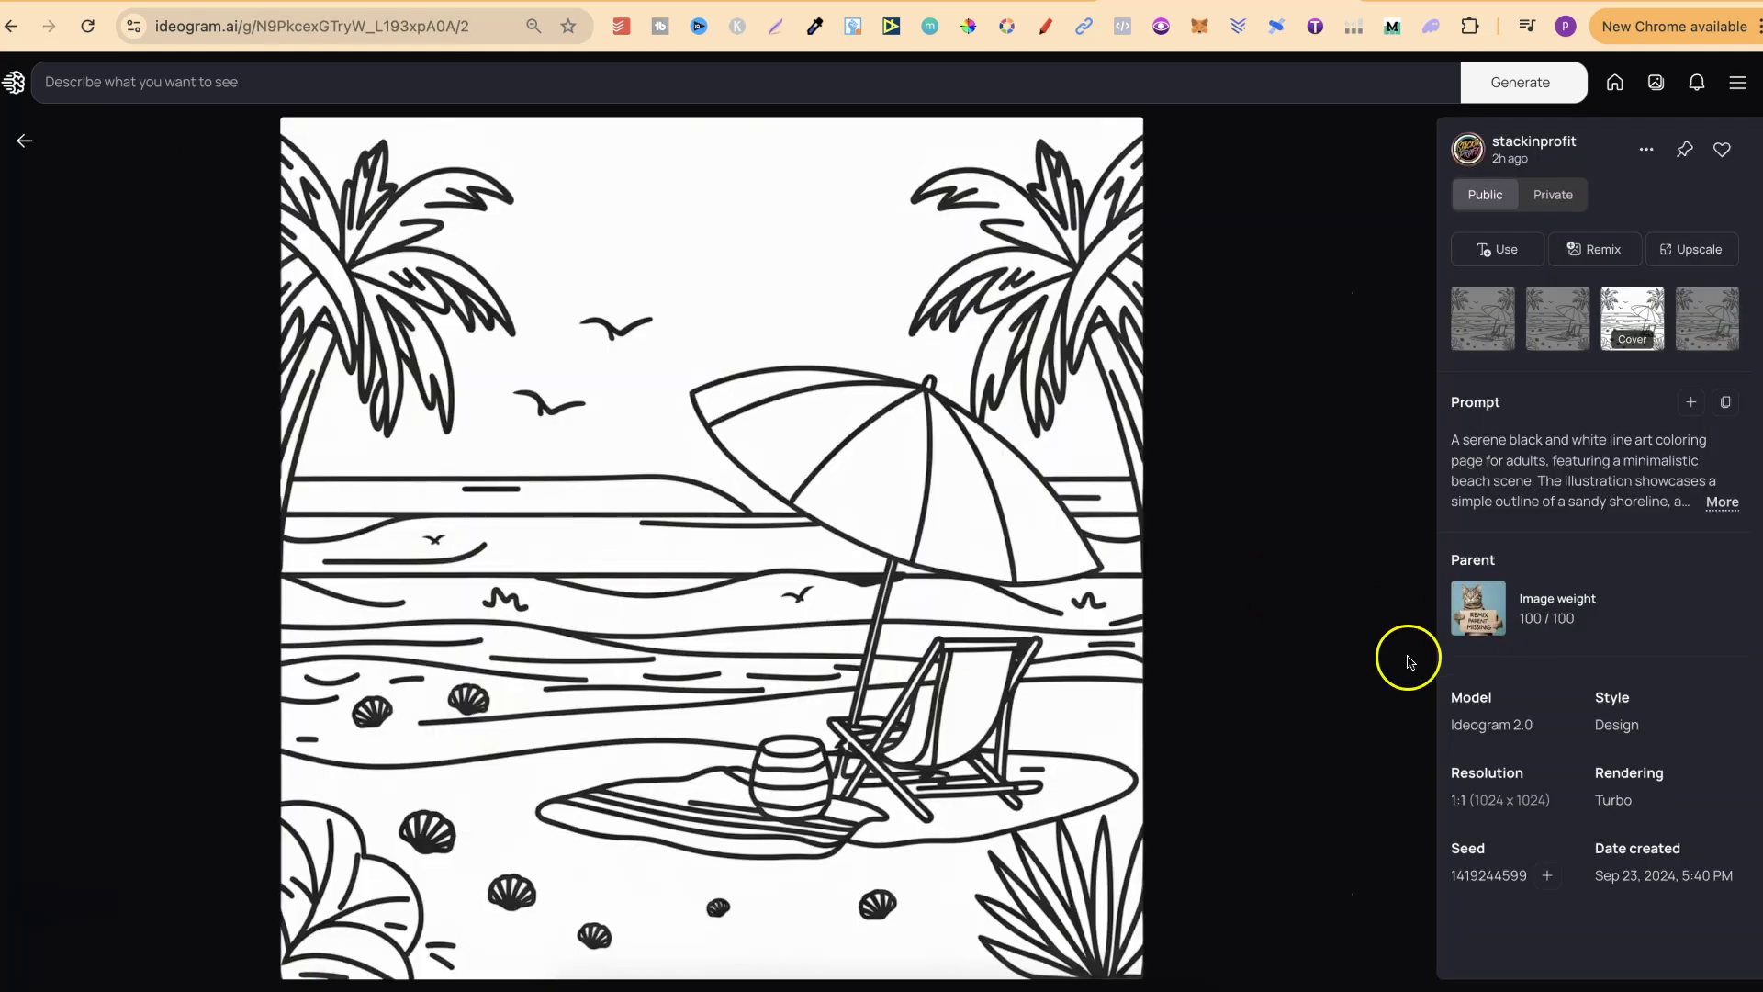
click(25, 143)
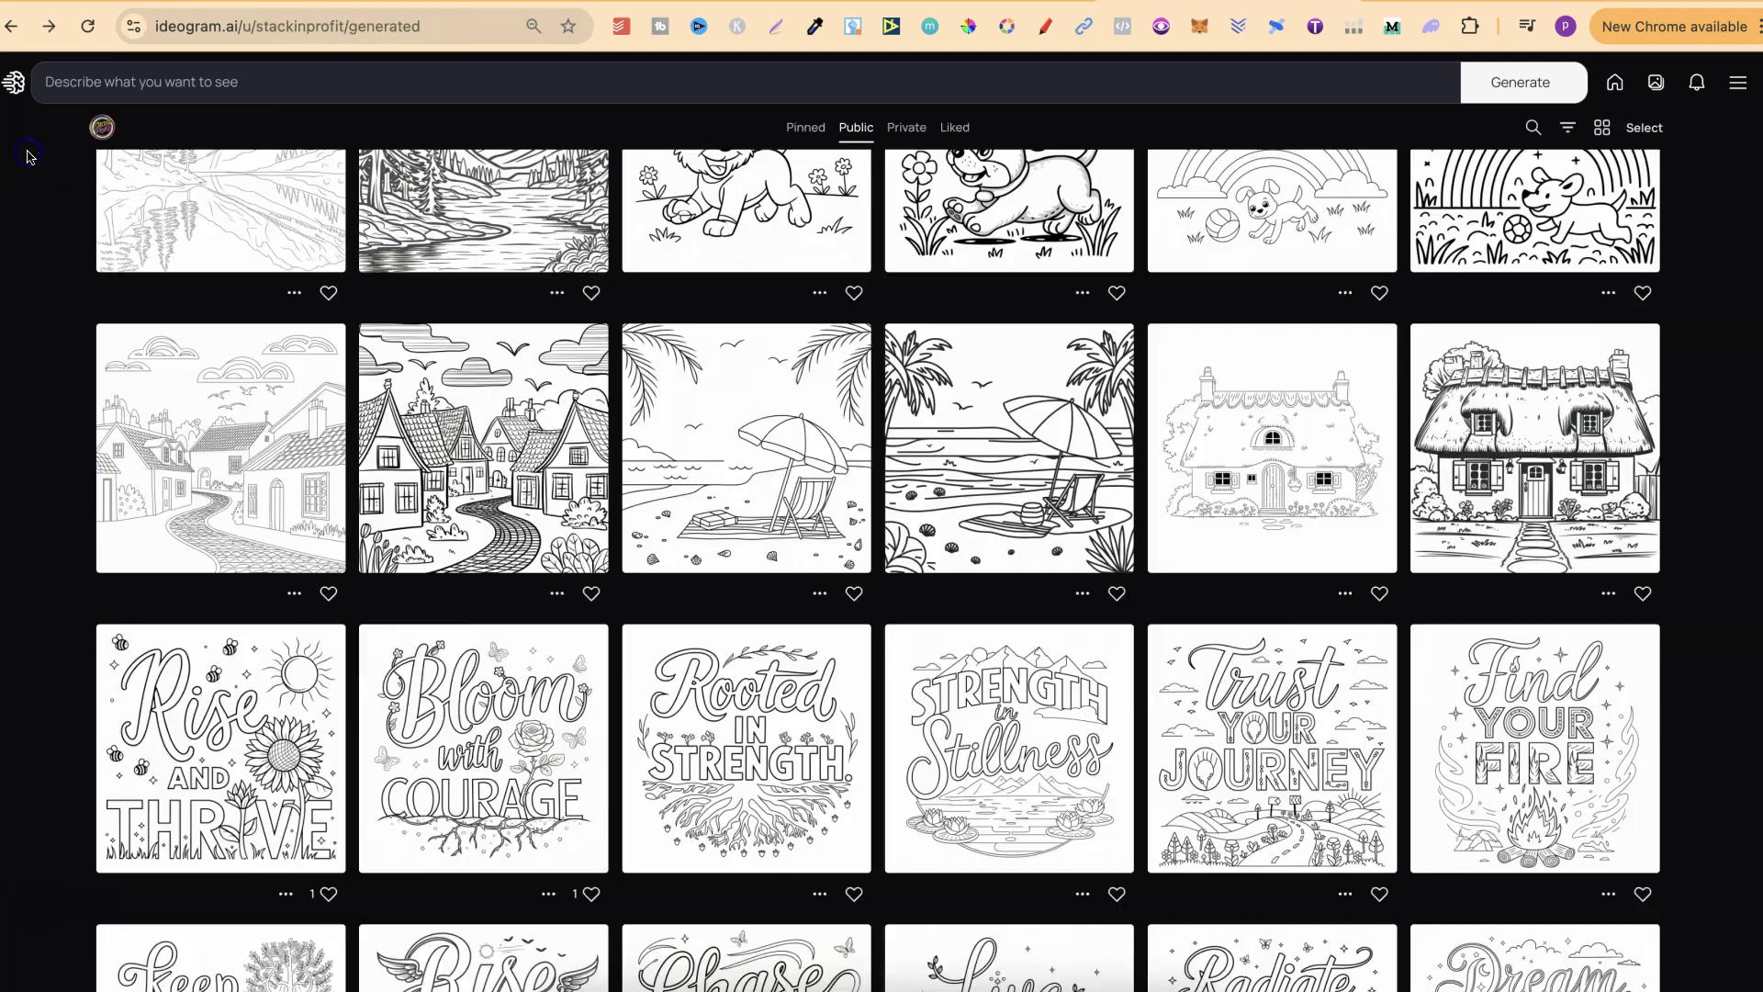
click(725, 478)
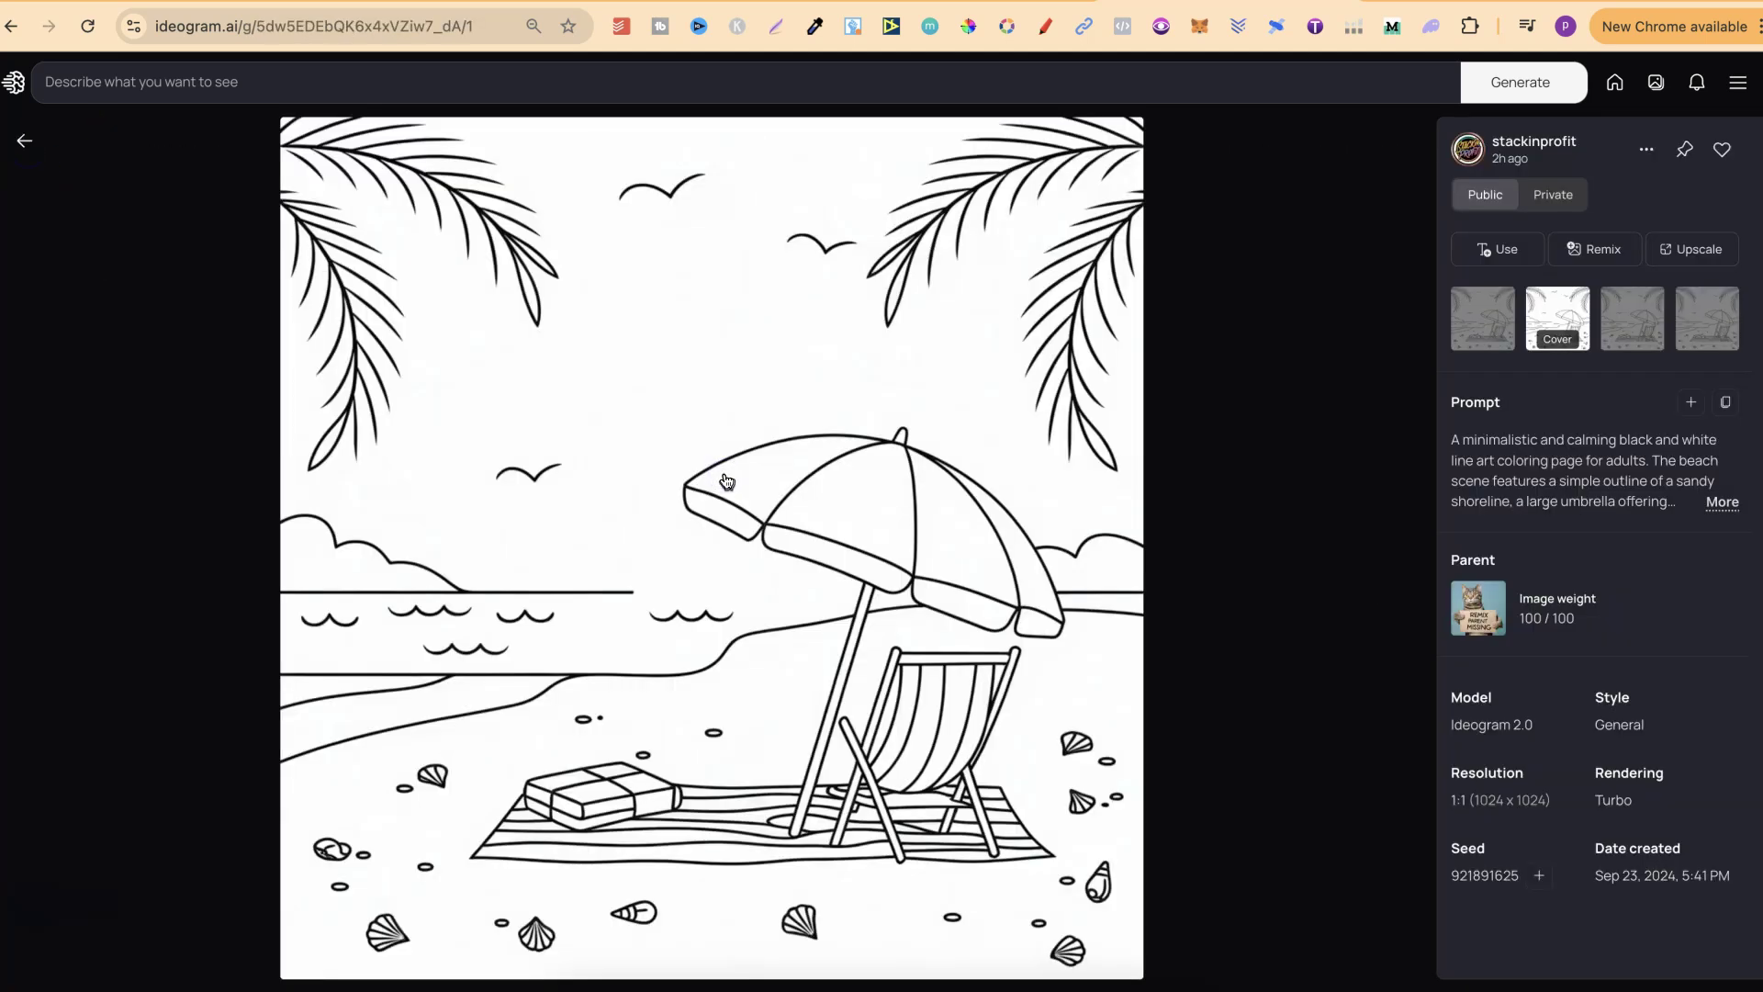
click(22, 142)
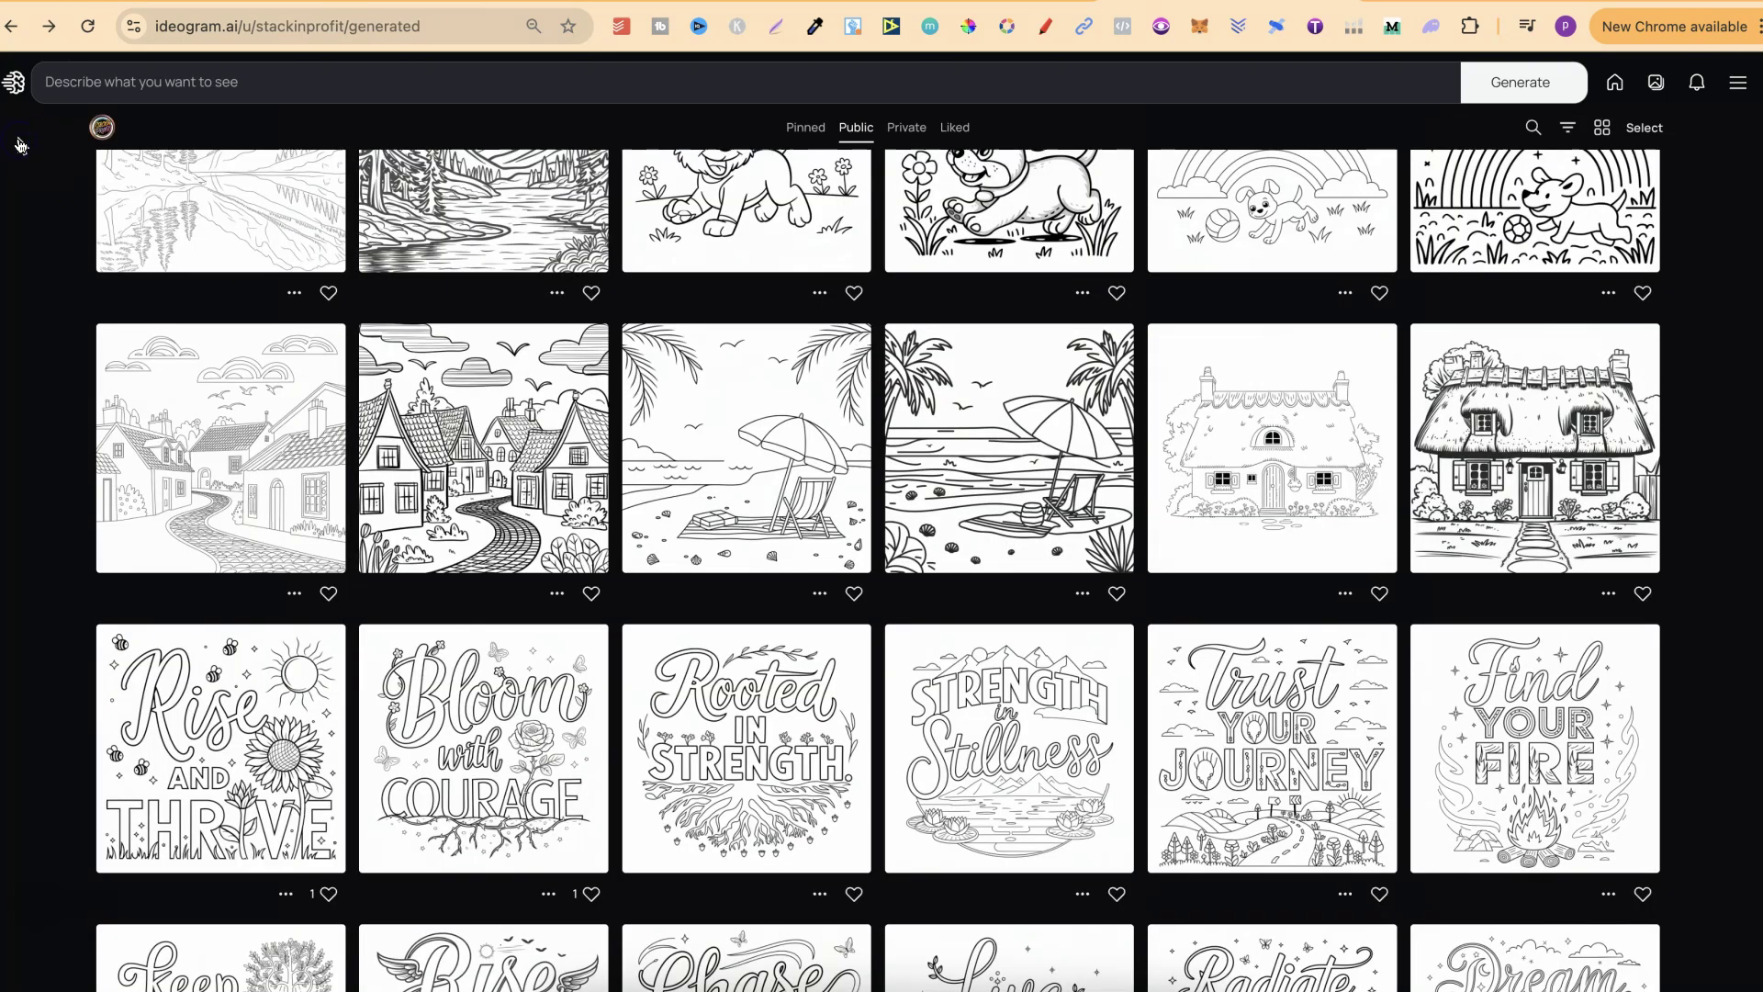
- Compare the two Ideogram 2.0 village scene coloring pages and their model details at full size, then return to the gallery
click(432, 443)
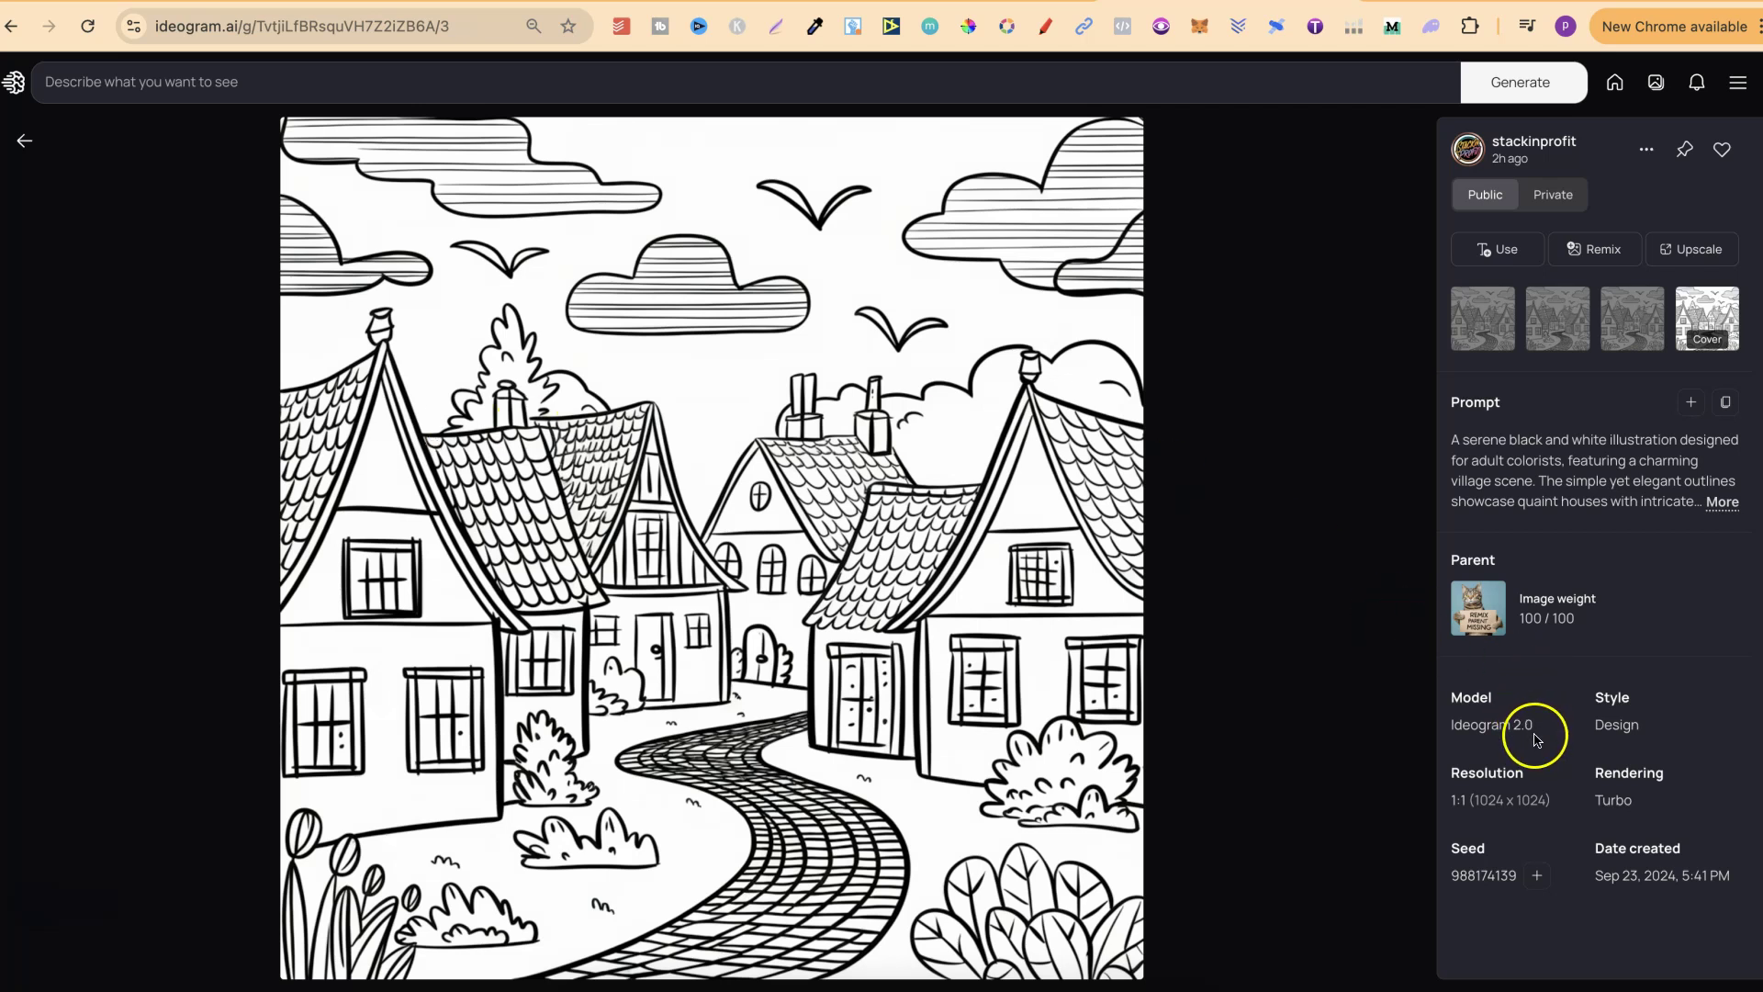
click(1470, 726)
click(25, 141)
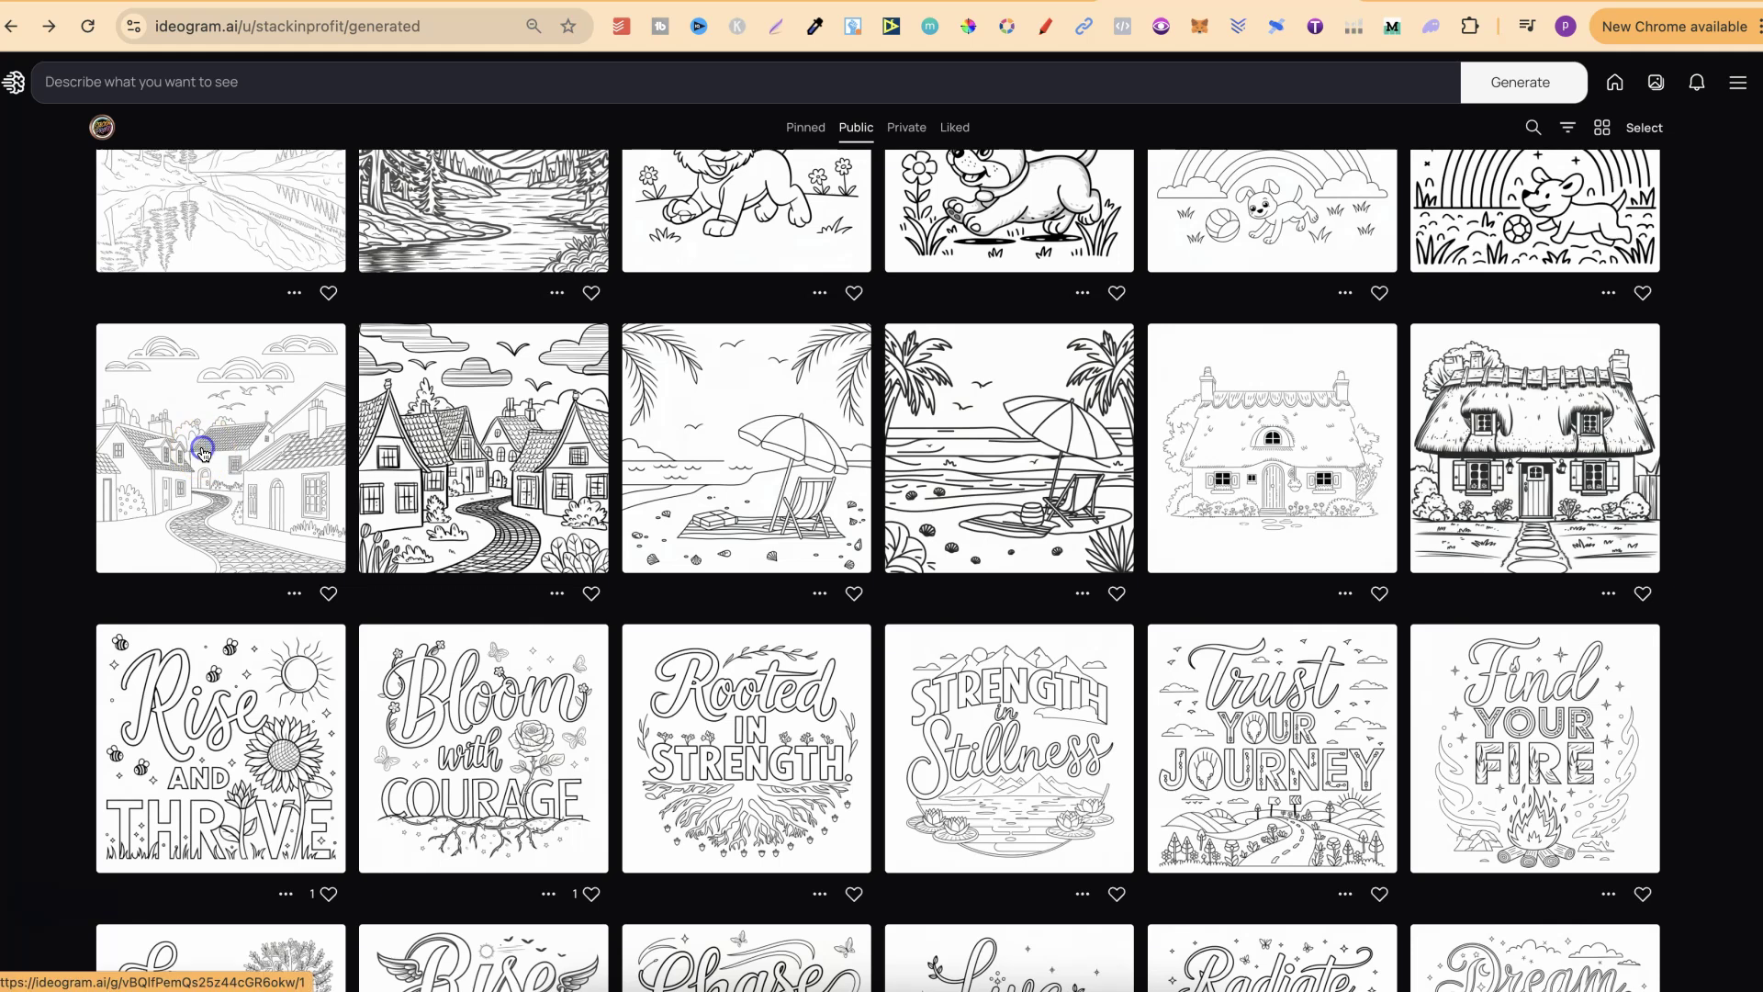
click(203, 452)
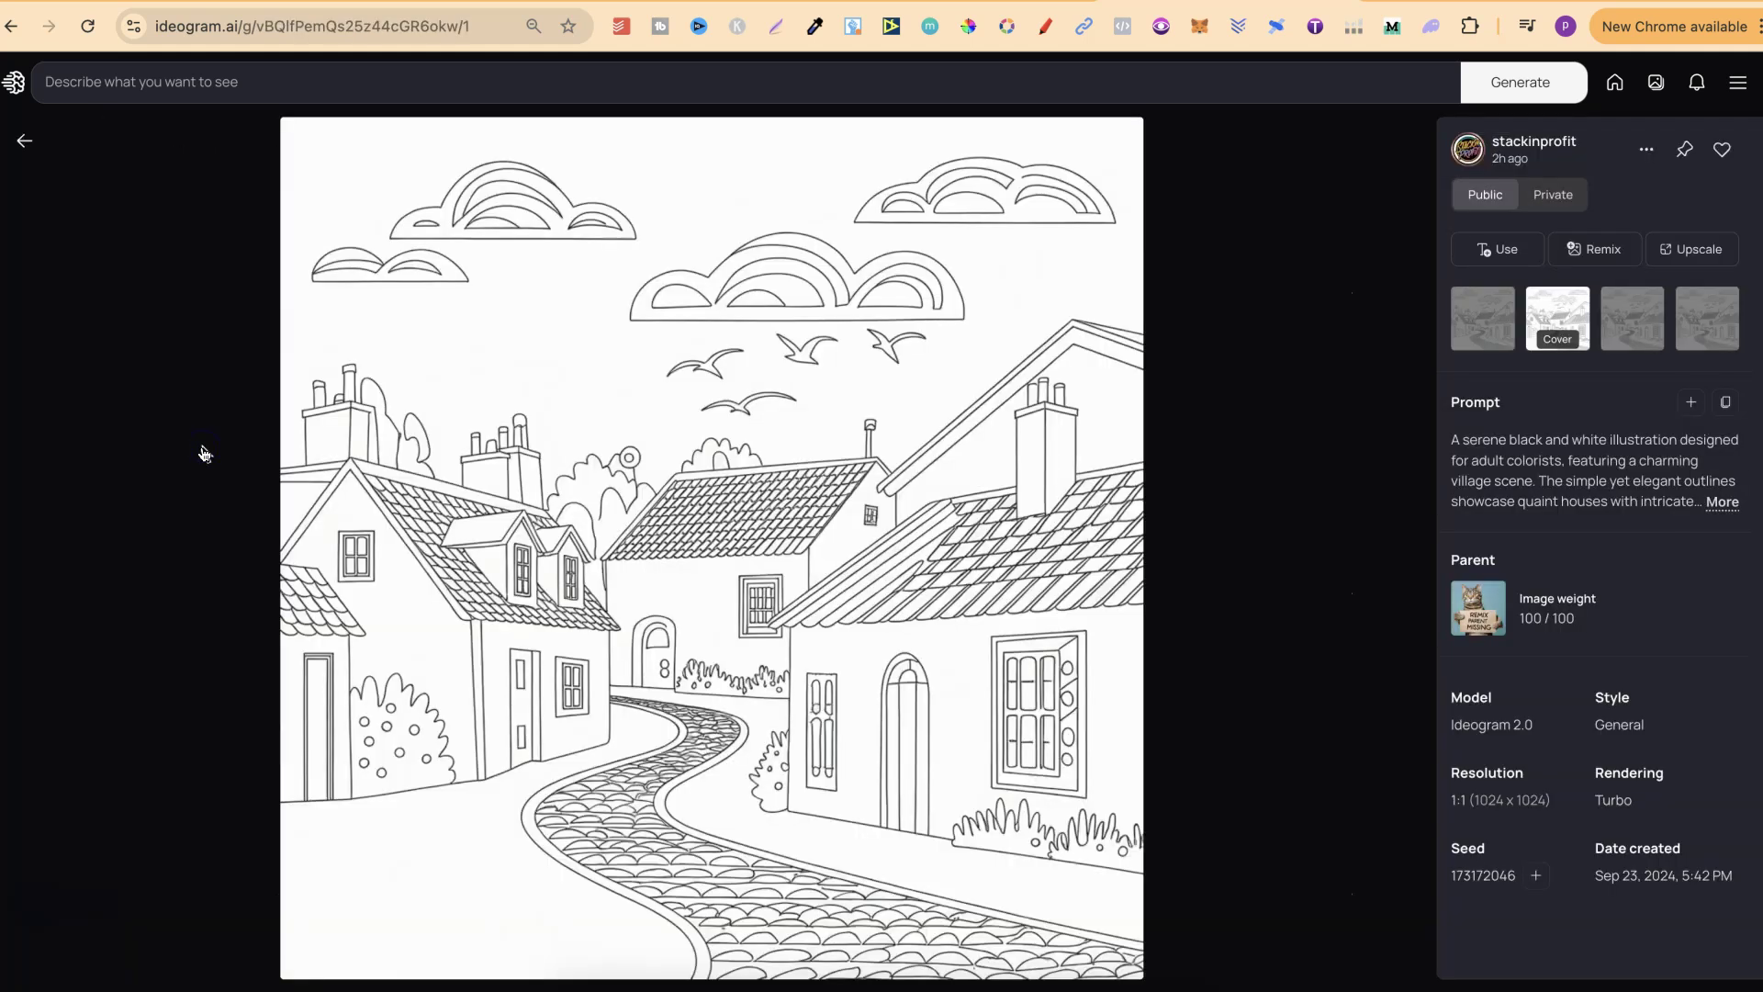
drag(999, 668, 1036, 737)
click(22, 140)
- Examine the paired coloring pages in the public gallery, from the detailed animals and food down to the puppy and rainbow scenes
scroll(1529, 597, up, 15)
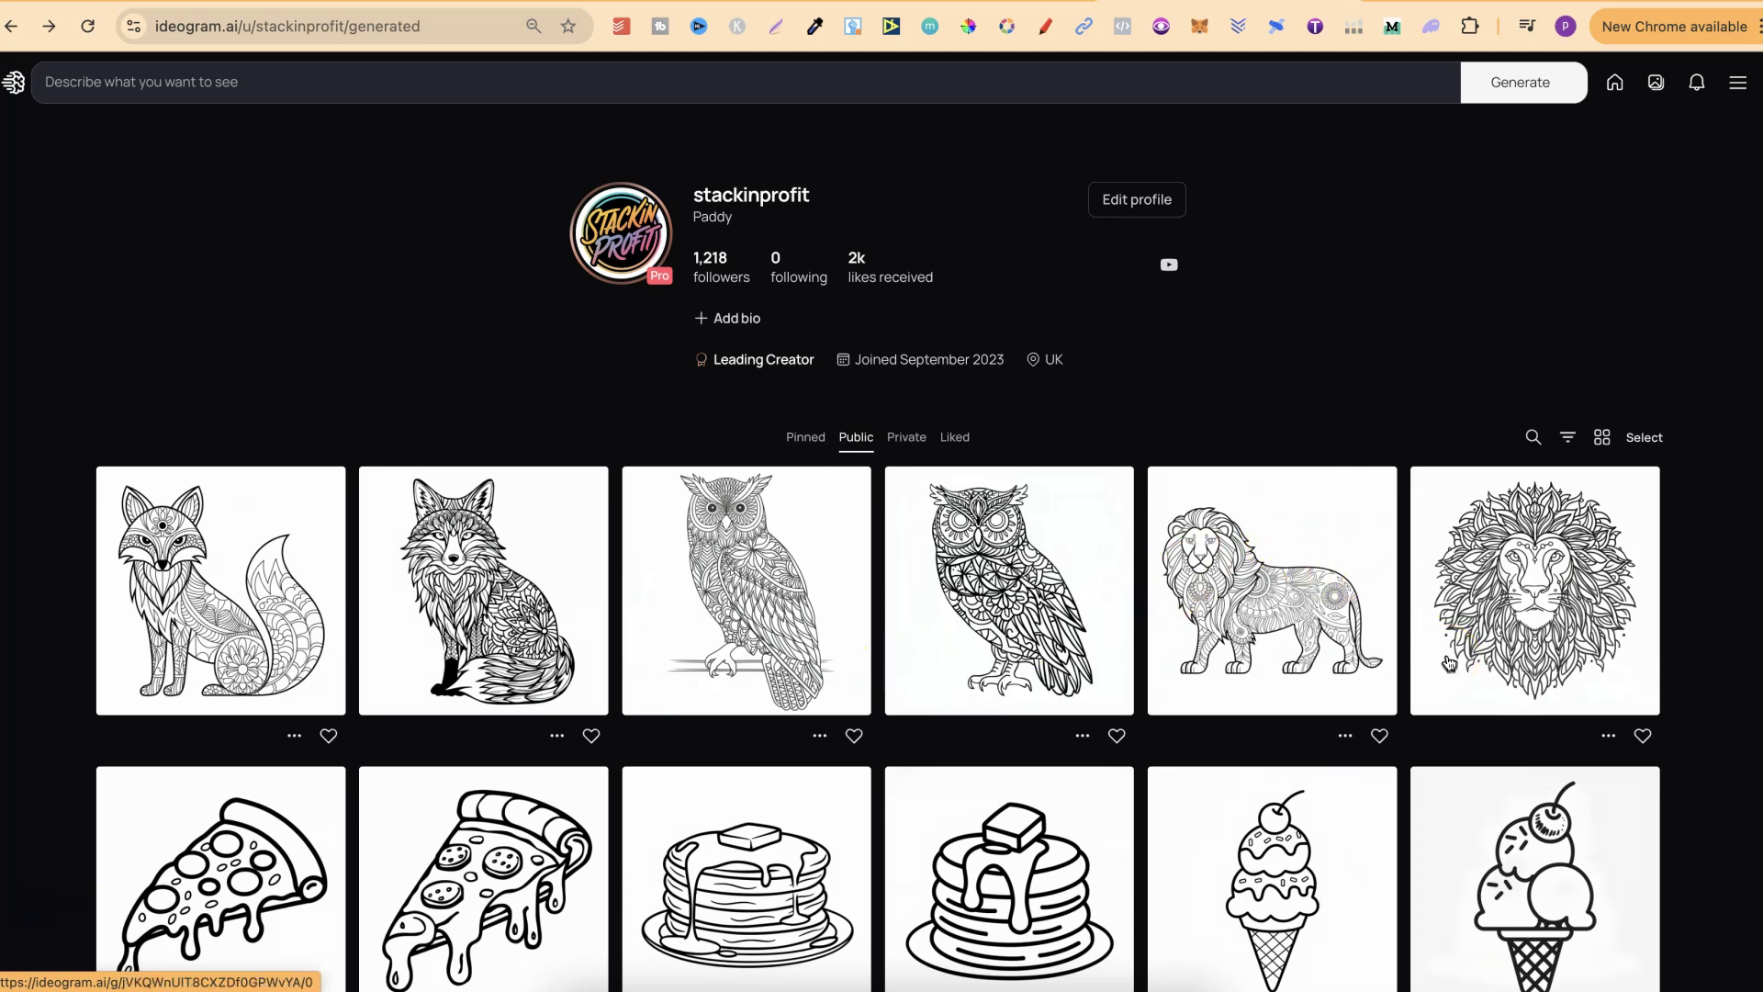
scroll(1559, 720, down, 3)
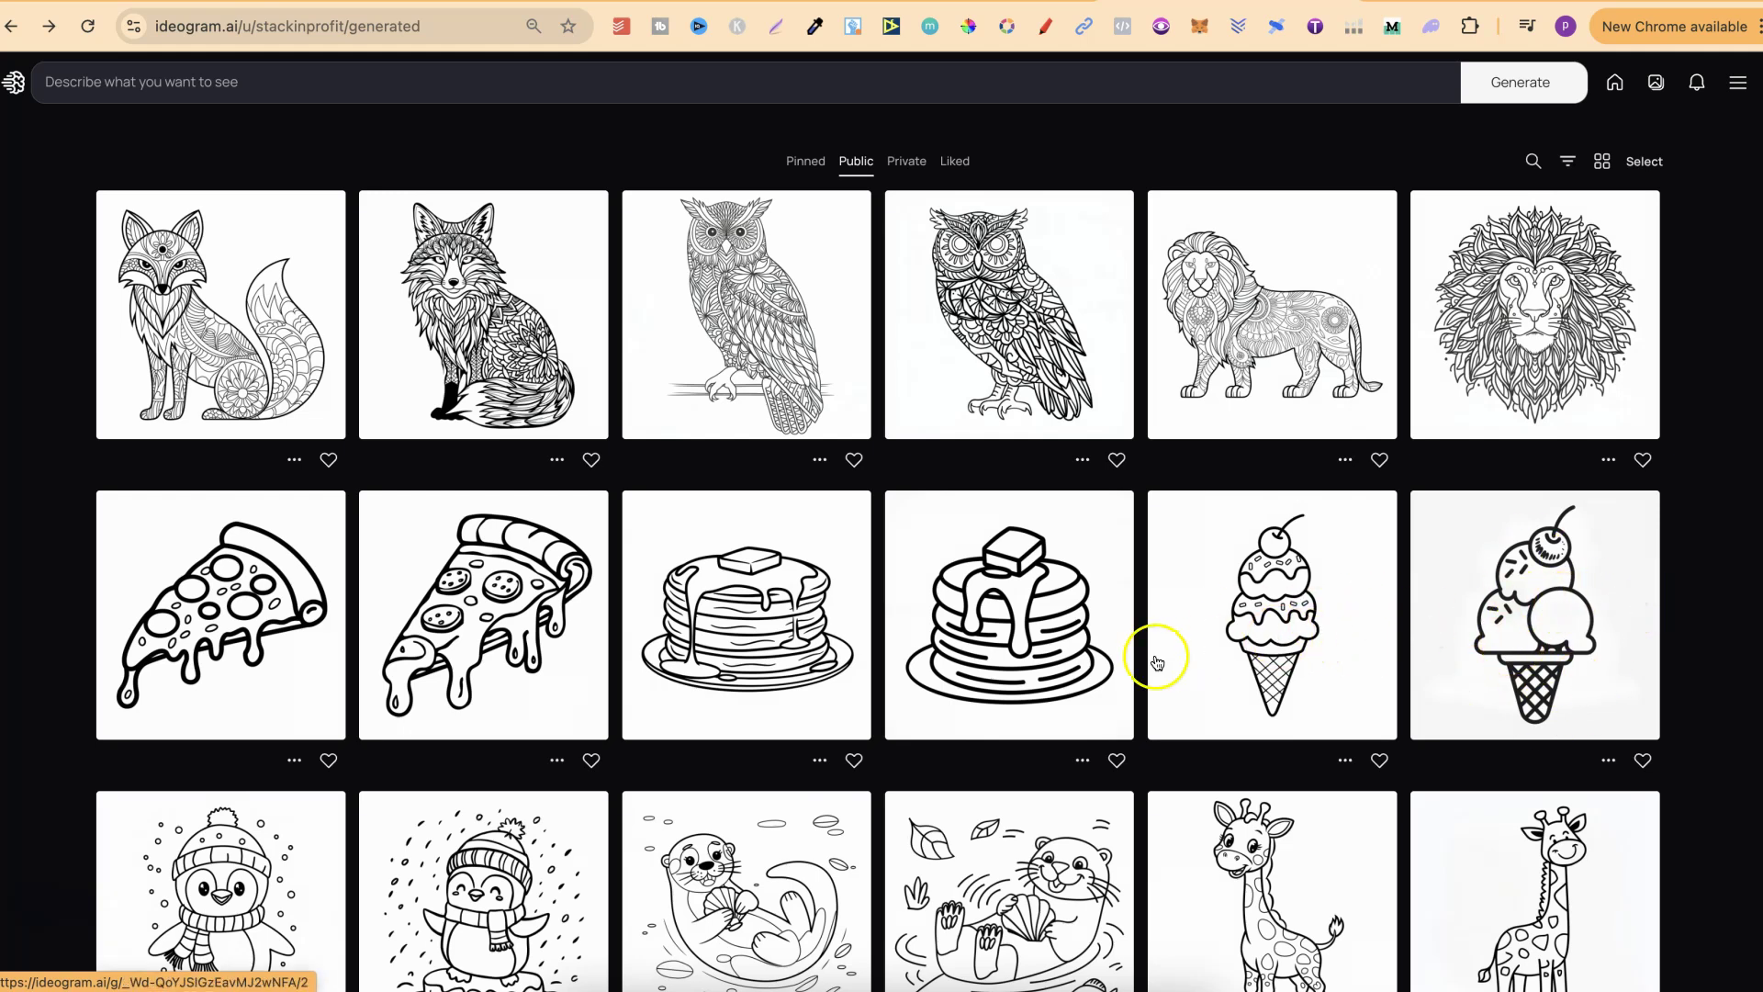
click(1263, 622)
scroll(1264, 622, down, 2)
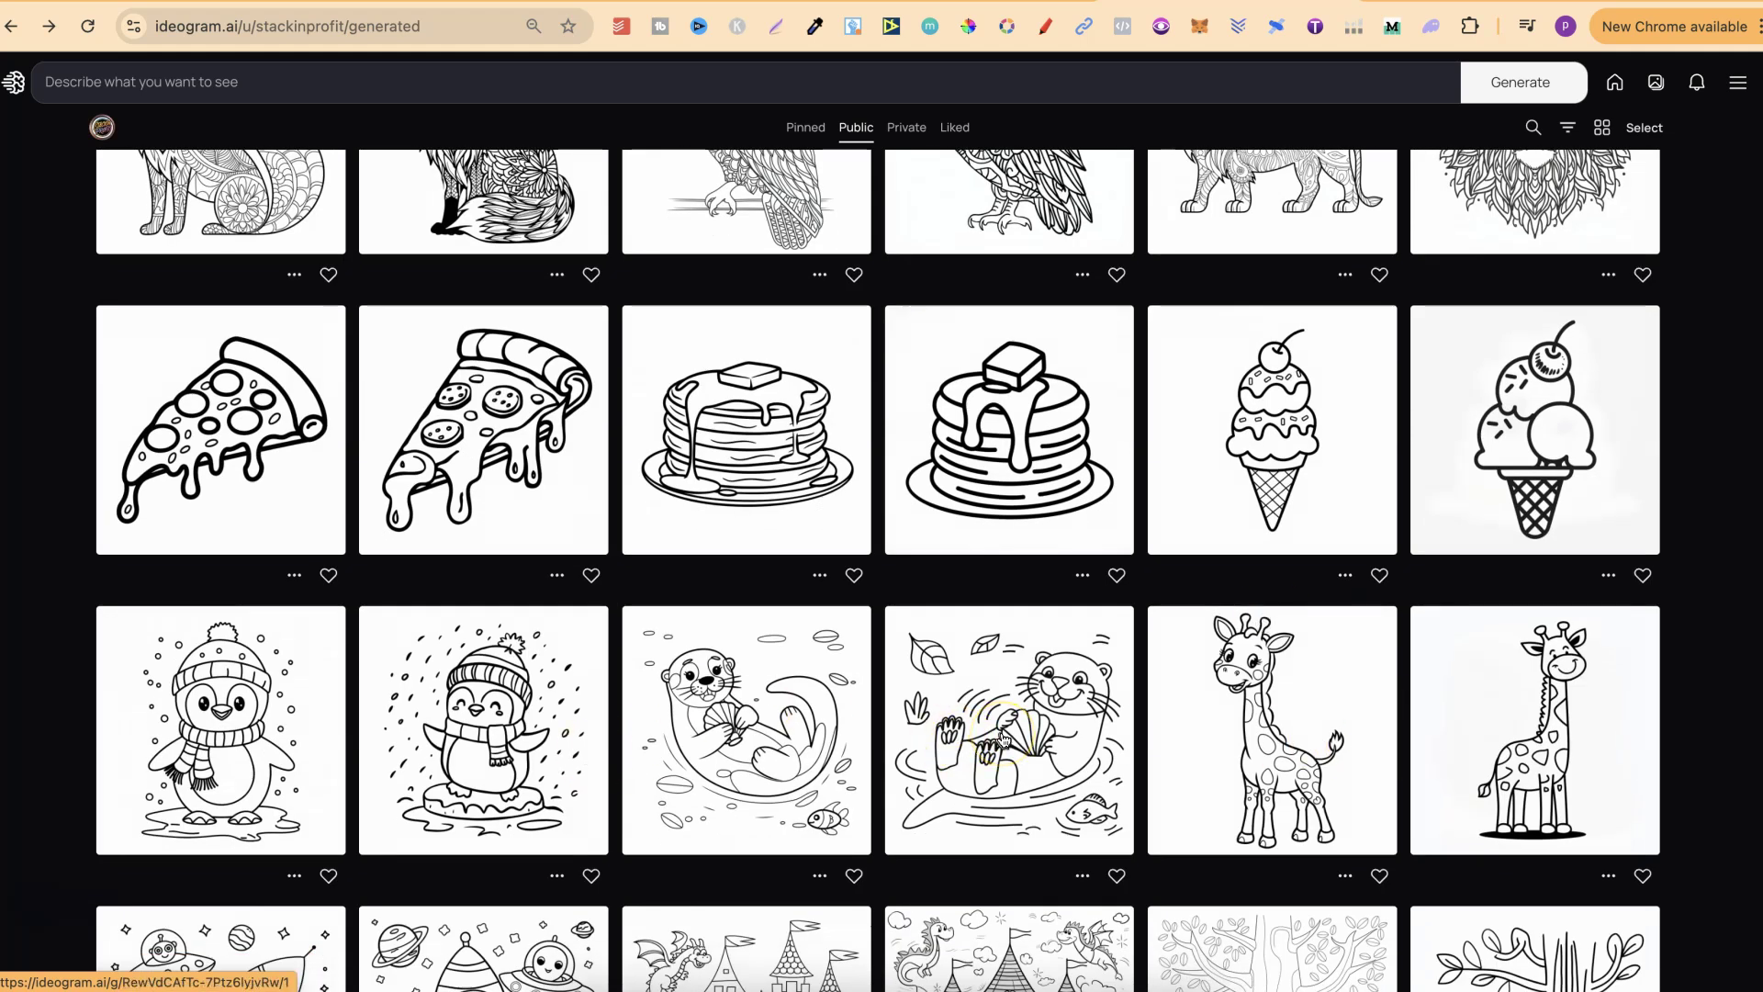
scroll(1005, 739, down, 2)
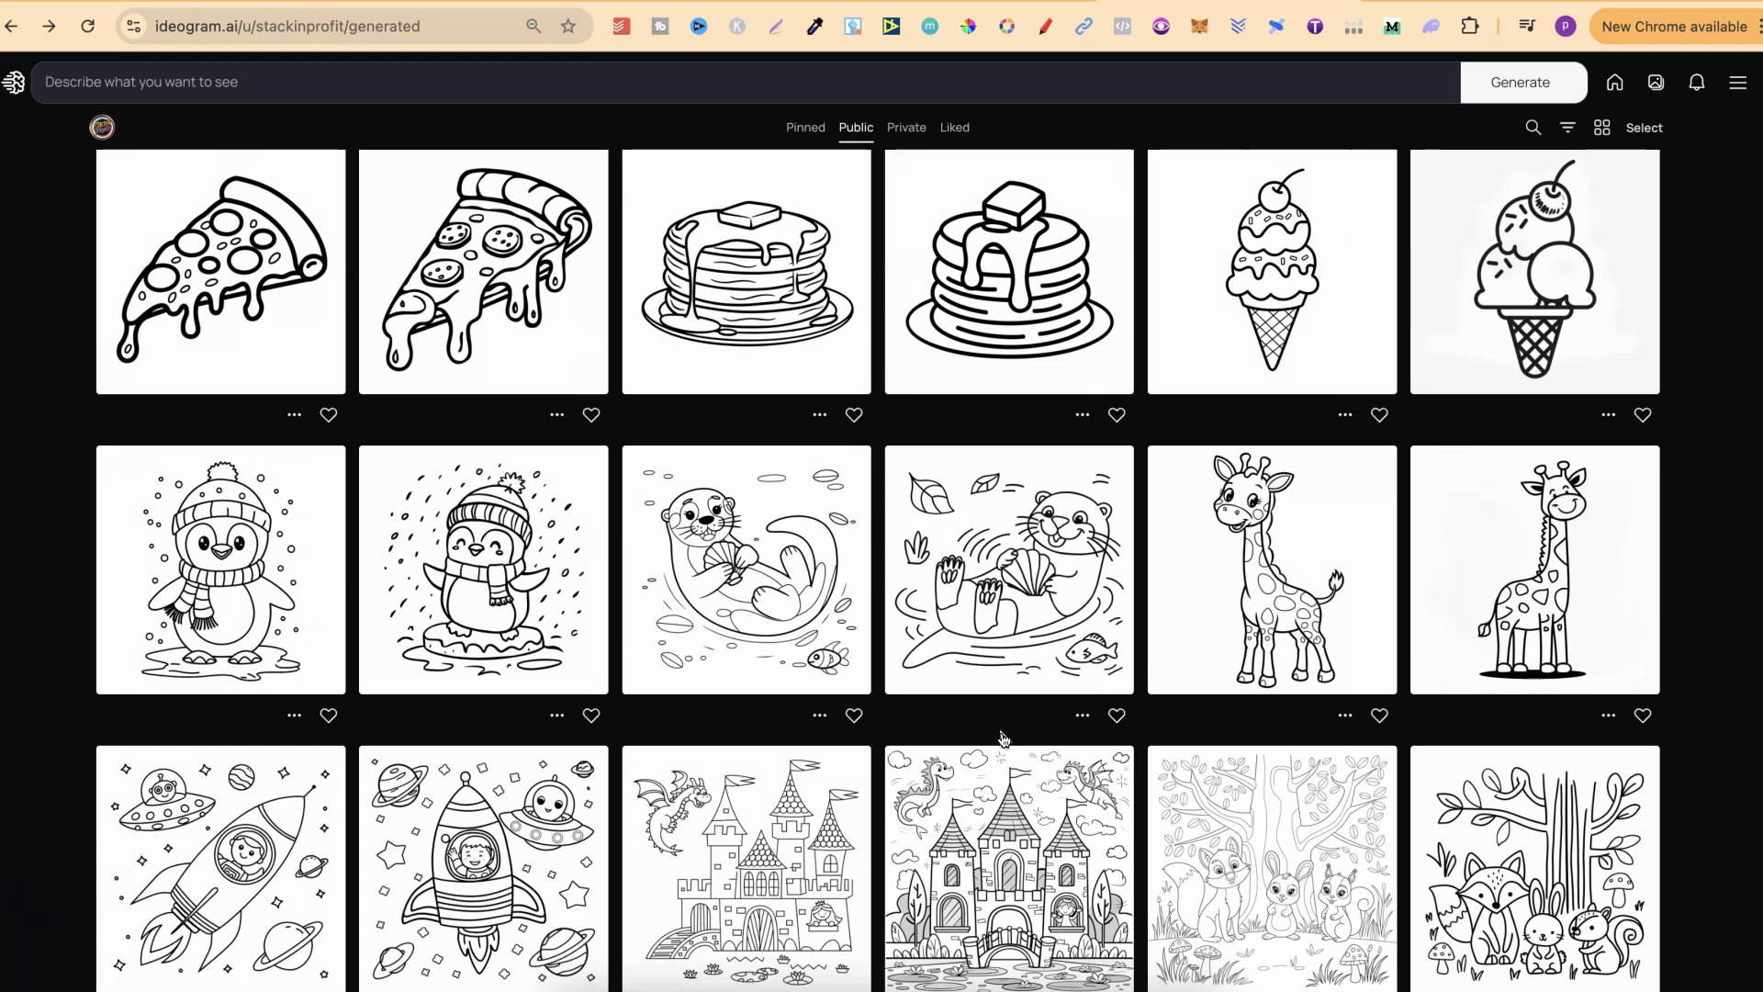
scroll(1004, 739, down, 3)
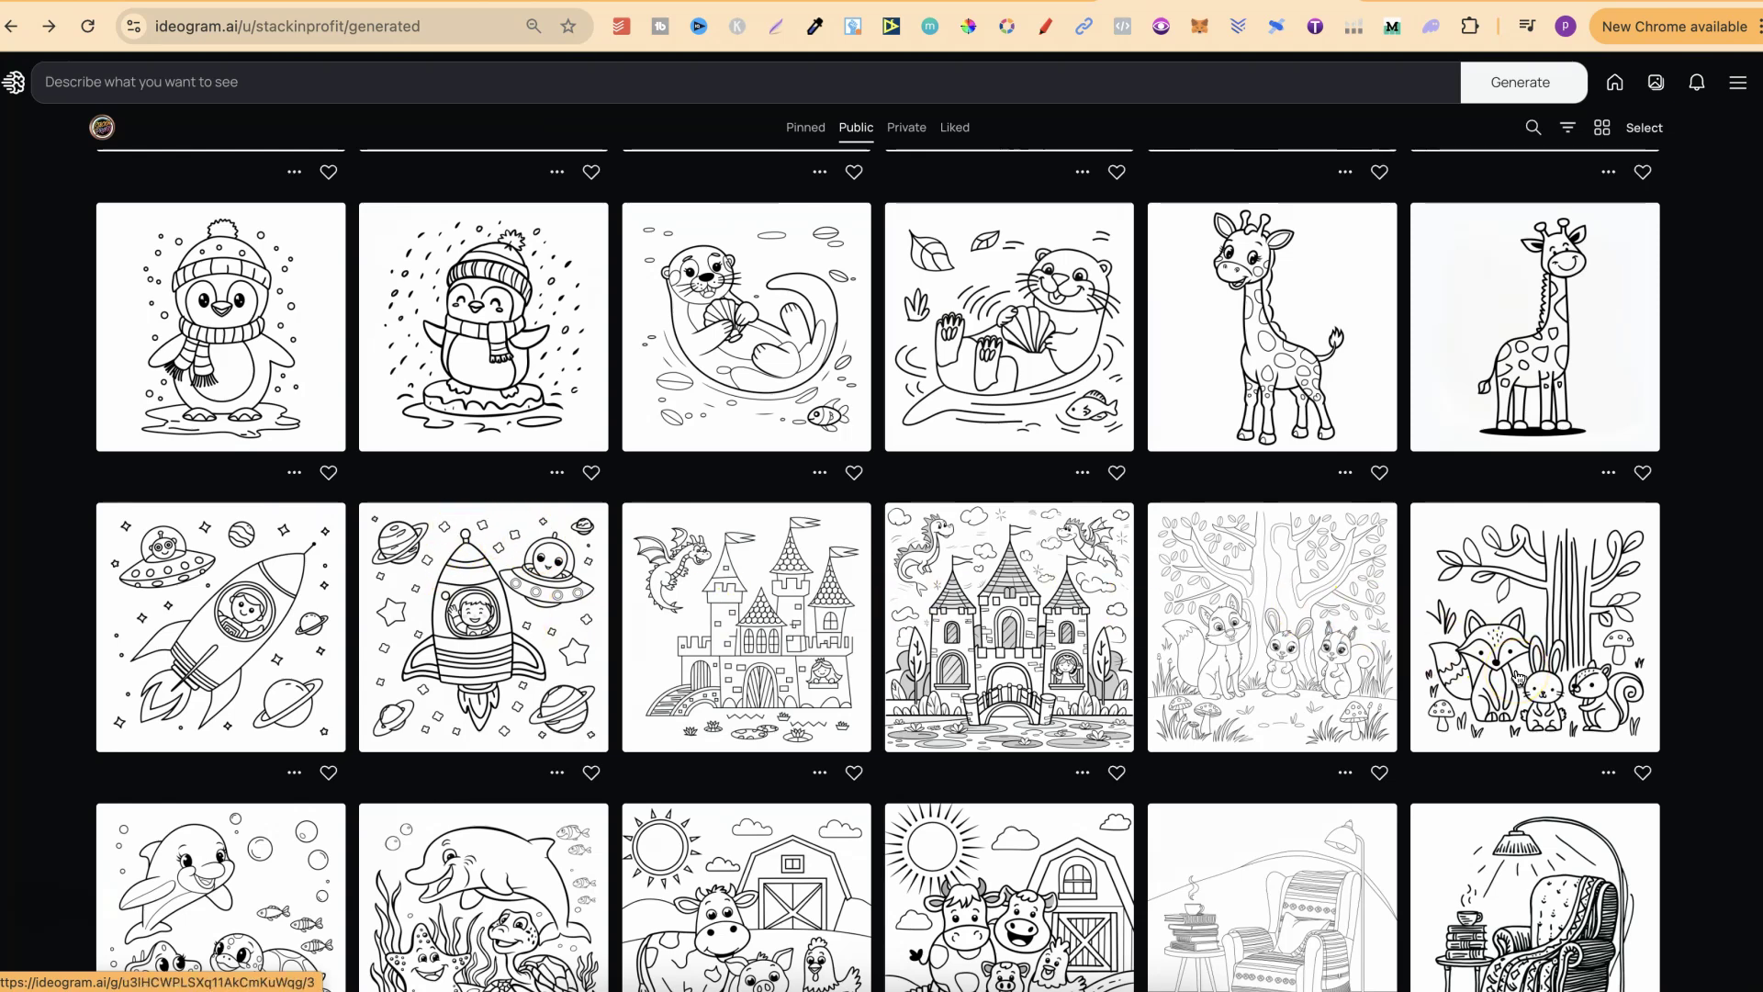
scroll(1518, 678, down, 12)
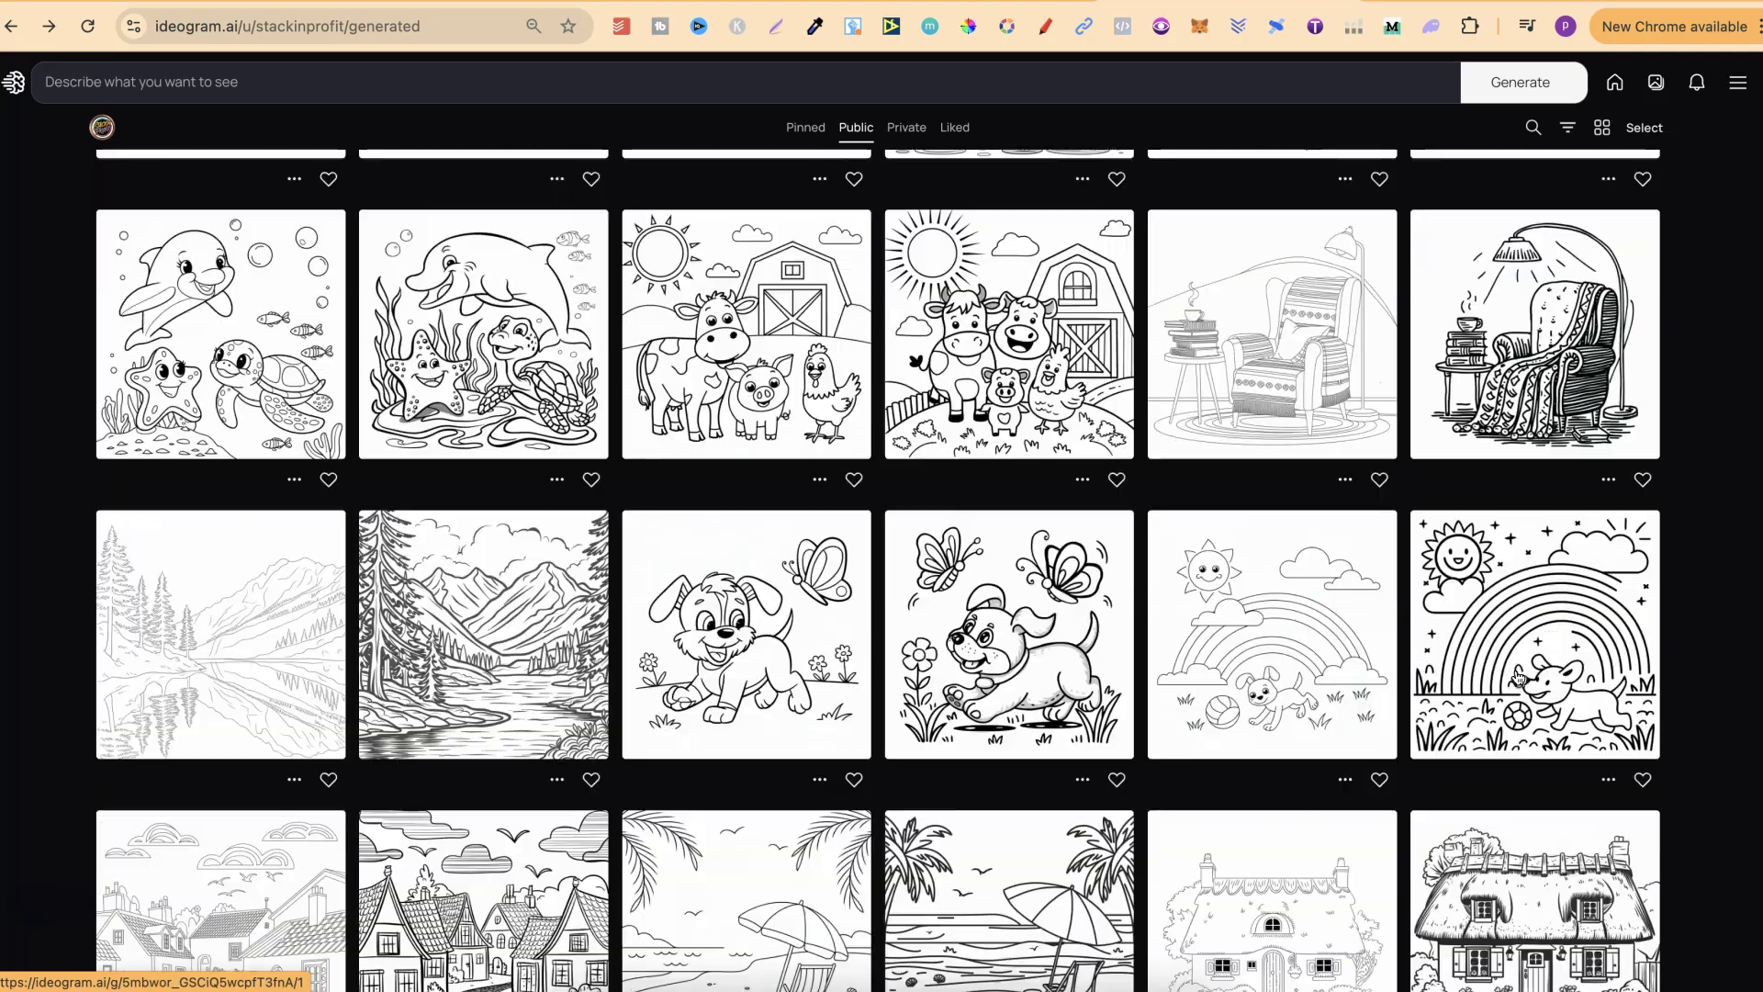
scroll(1518, 677, up, 9)
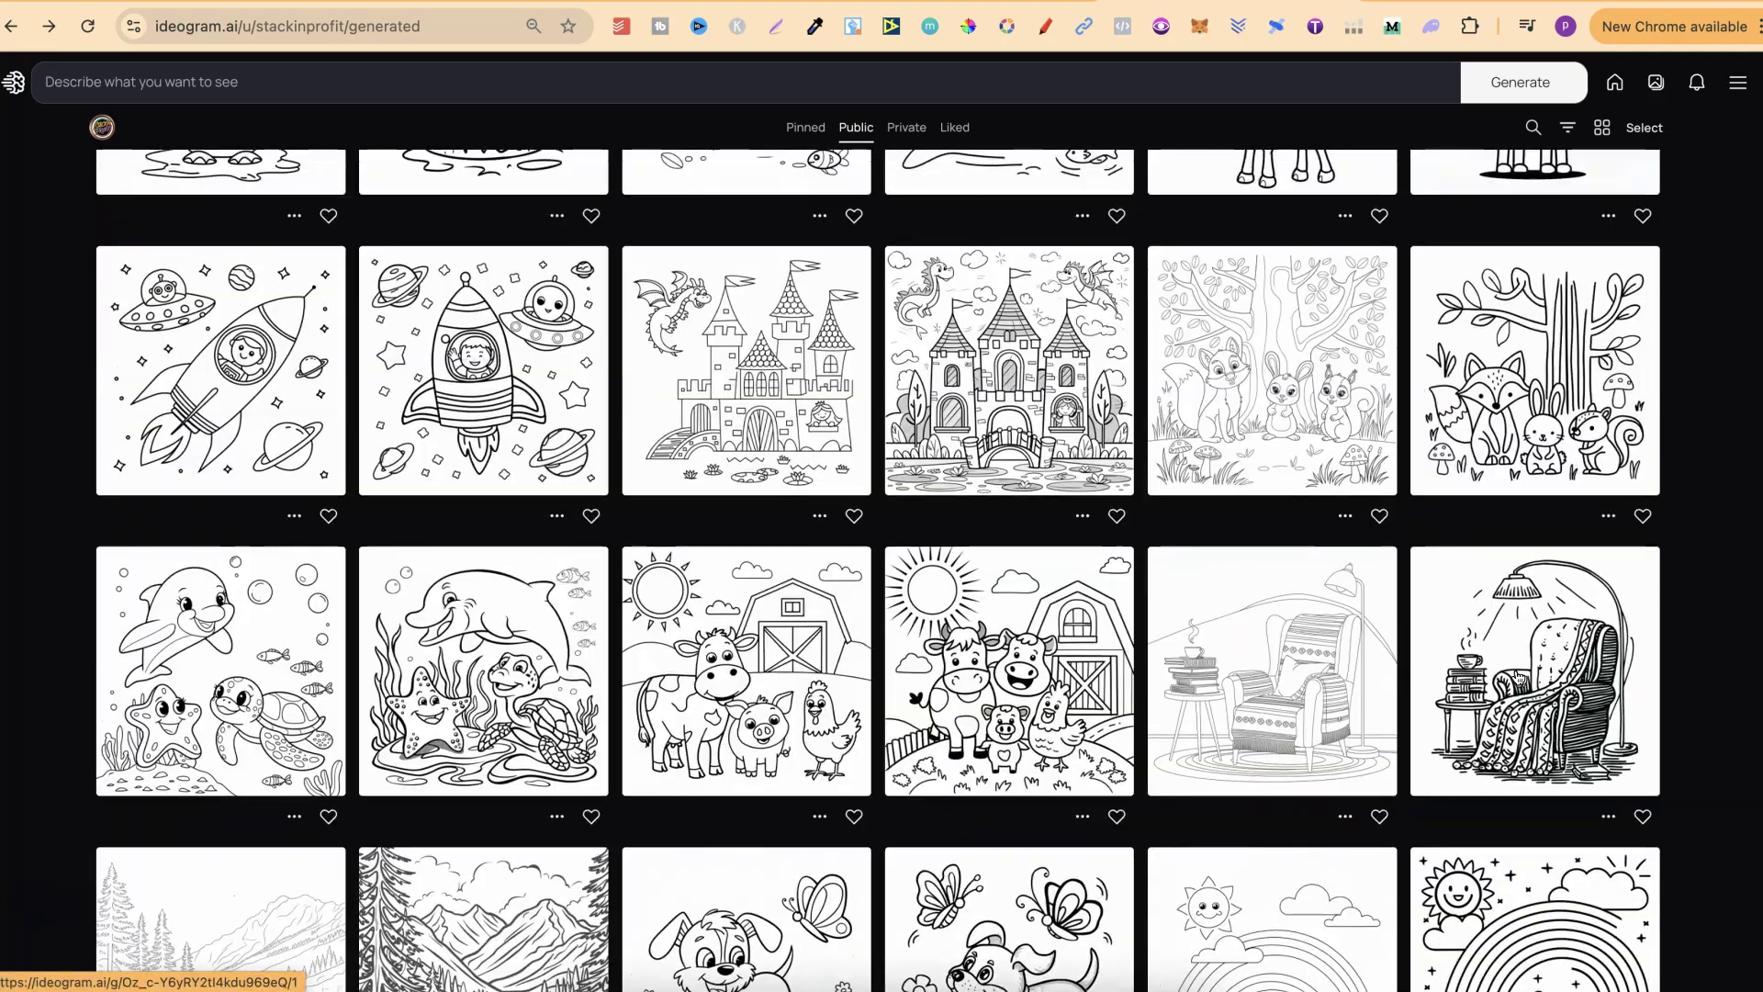
scroll(1519, 677, up, 12)
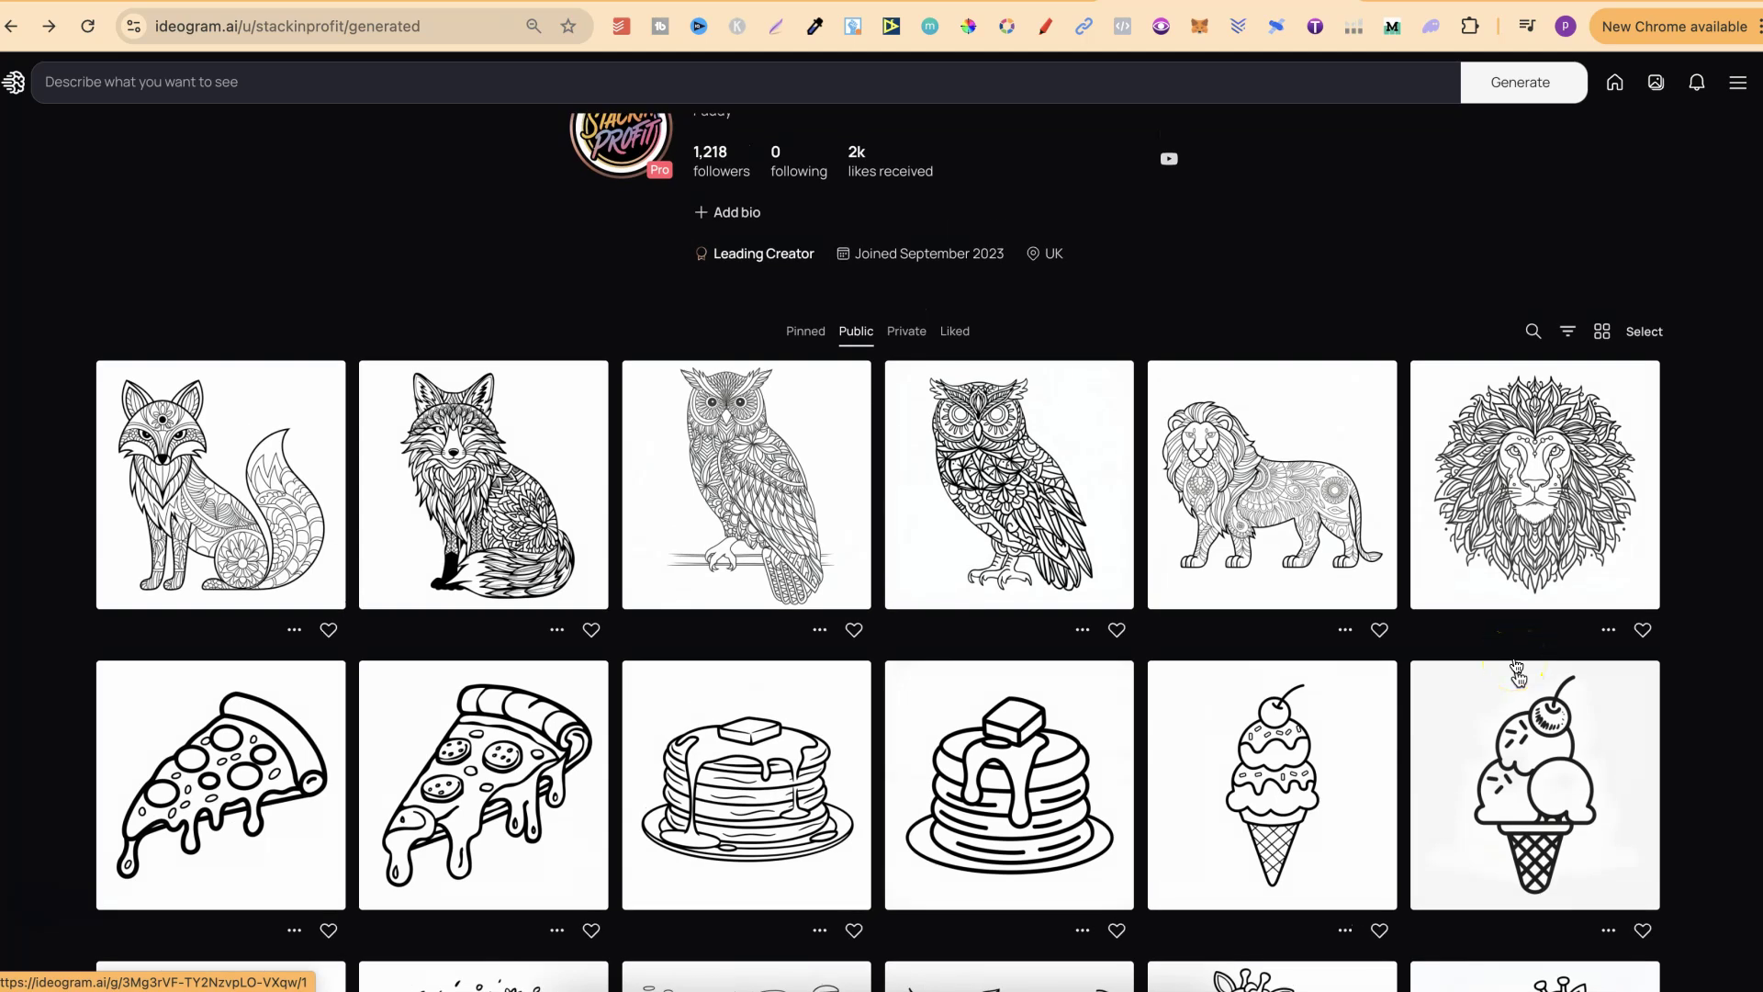
- Look through the available model versions in the image generation settings, then close the settings without changing the model
click(1239, 79)
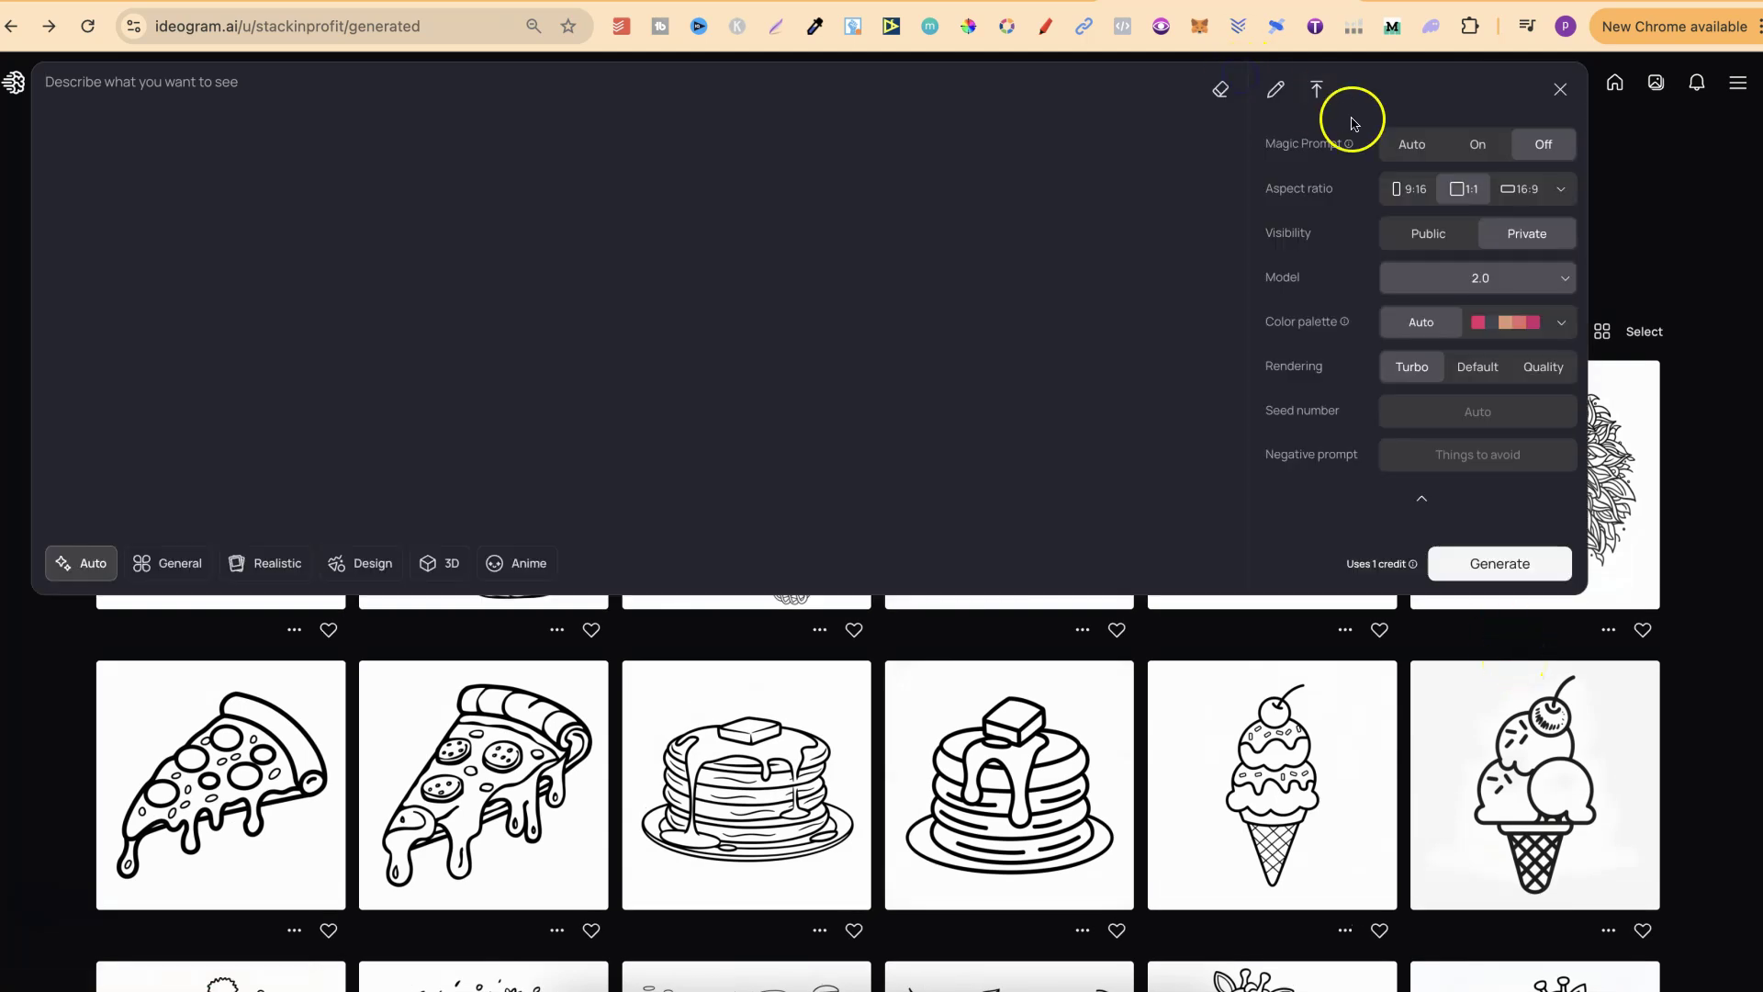
click(1459, 283)
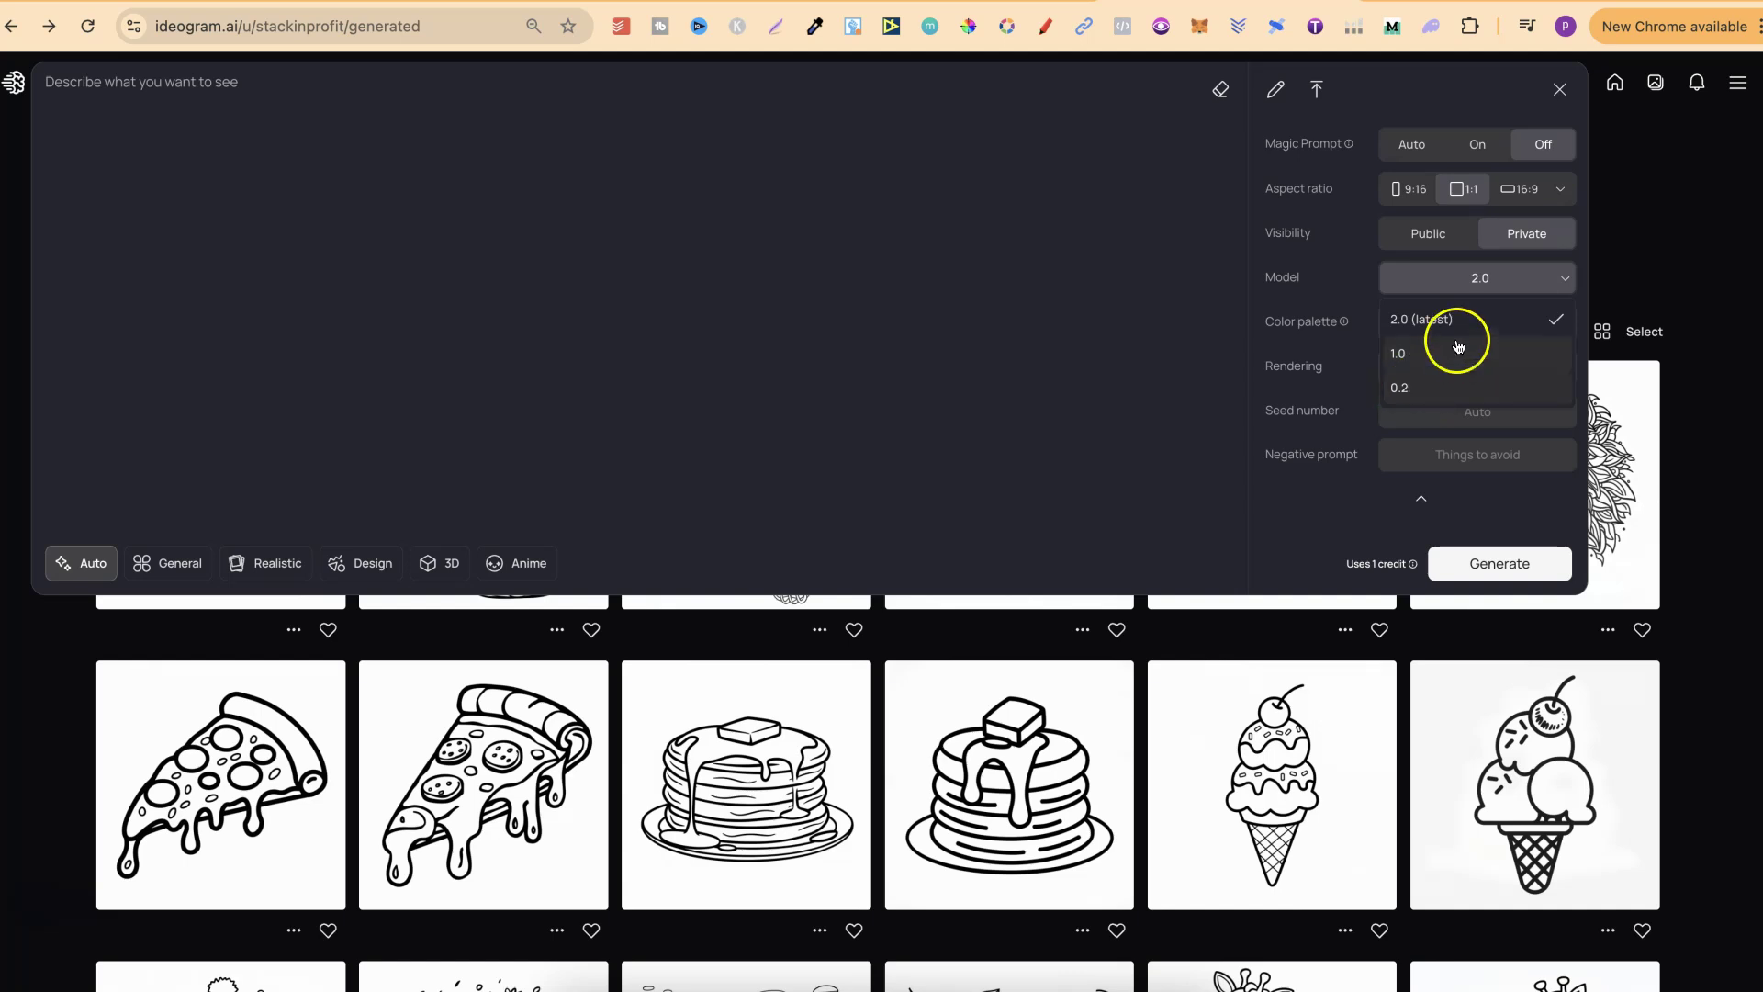
click(1723, 470)
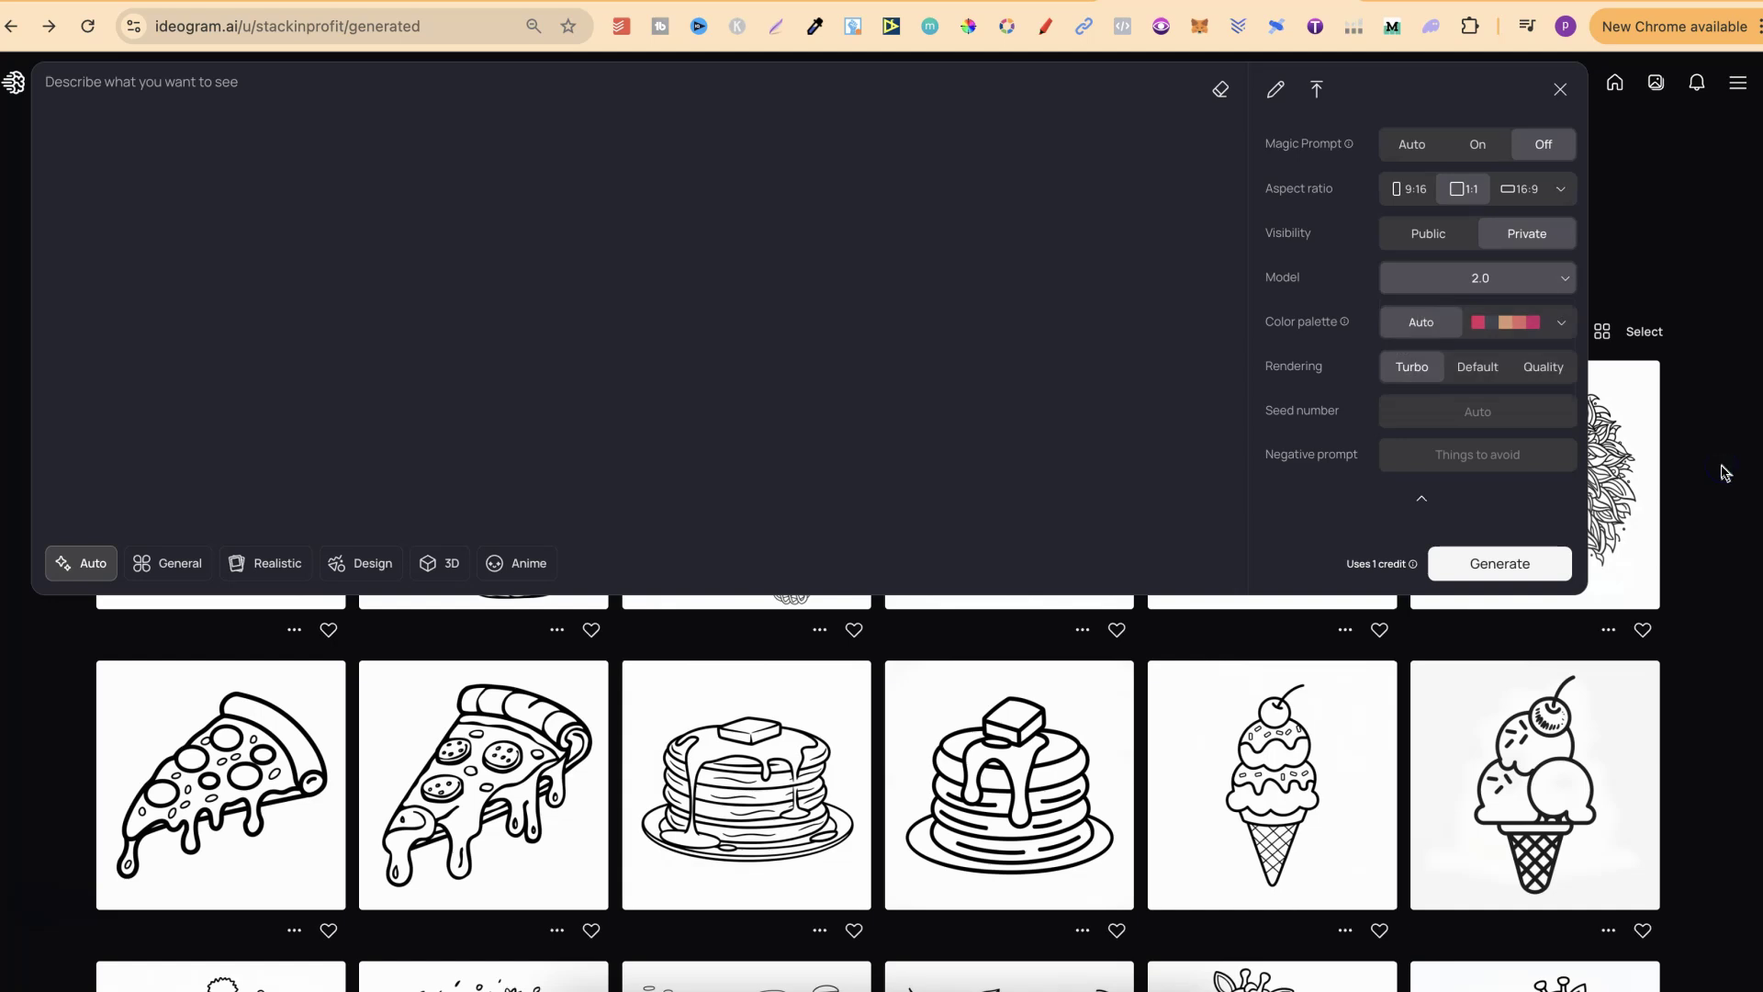
click(1724, 472)
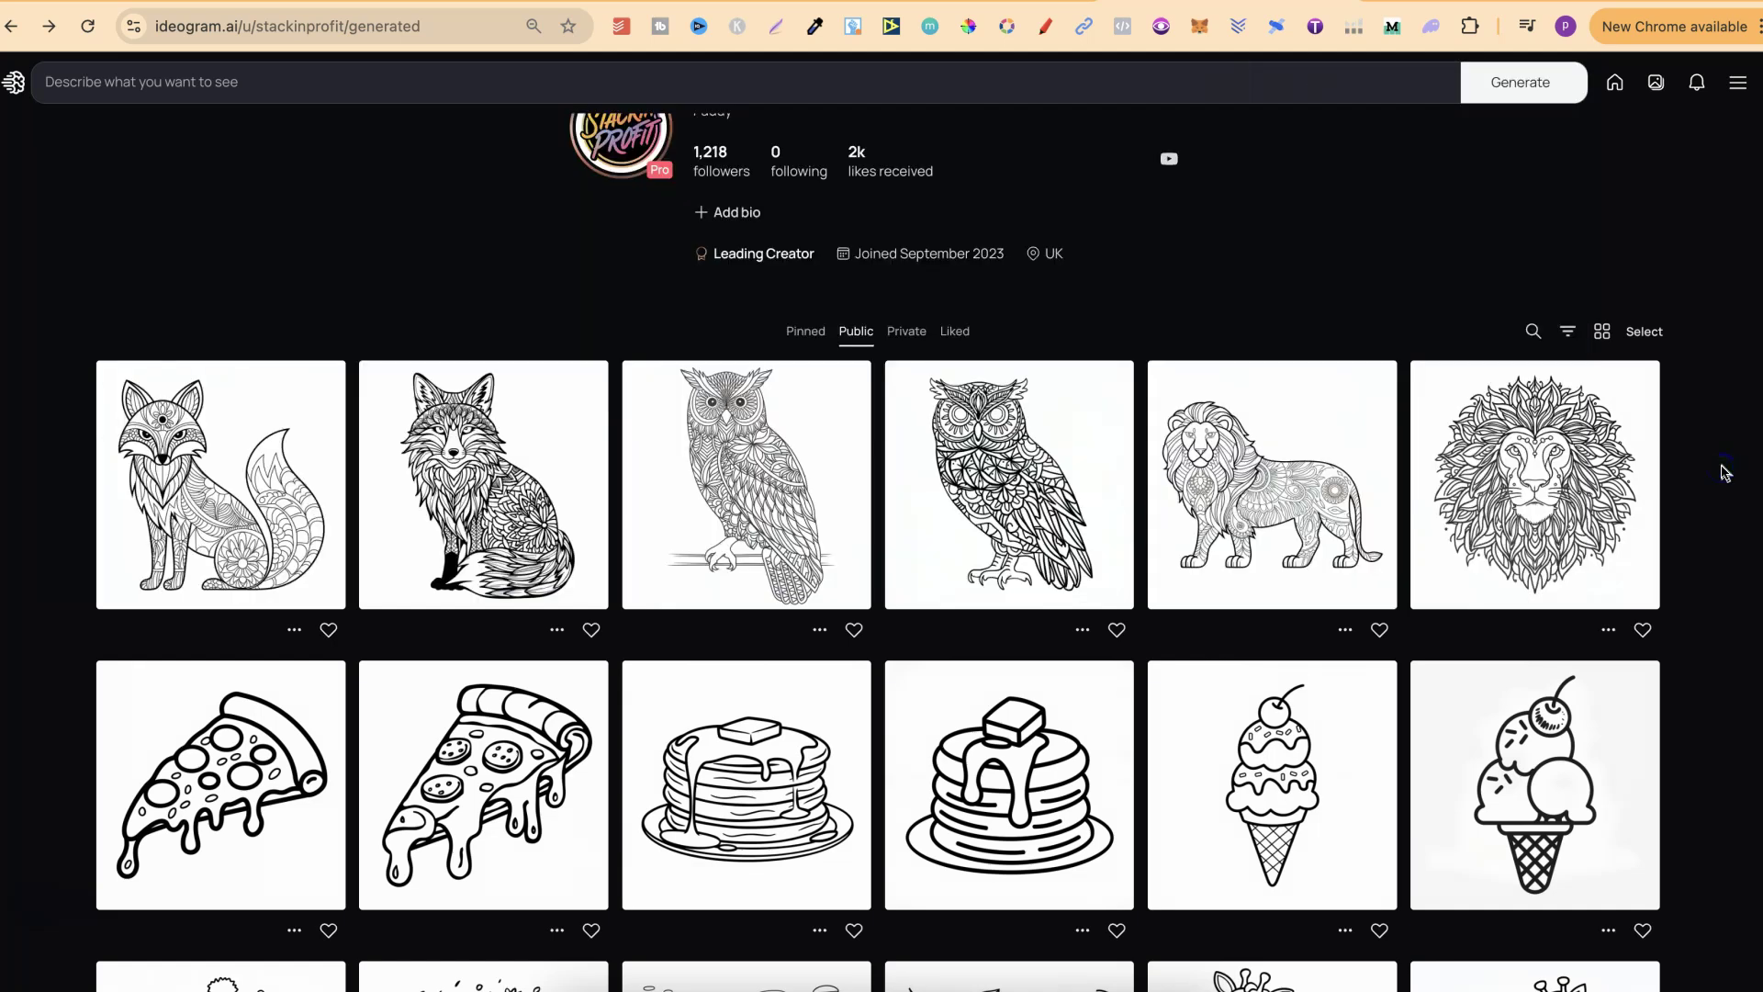
scroll(1724, 472, down, 1)
scroll(1724, 472, down, 10)
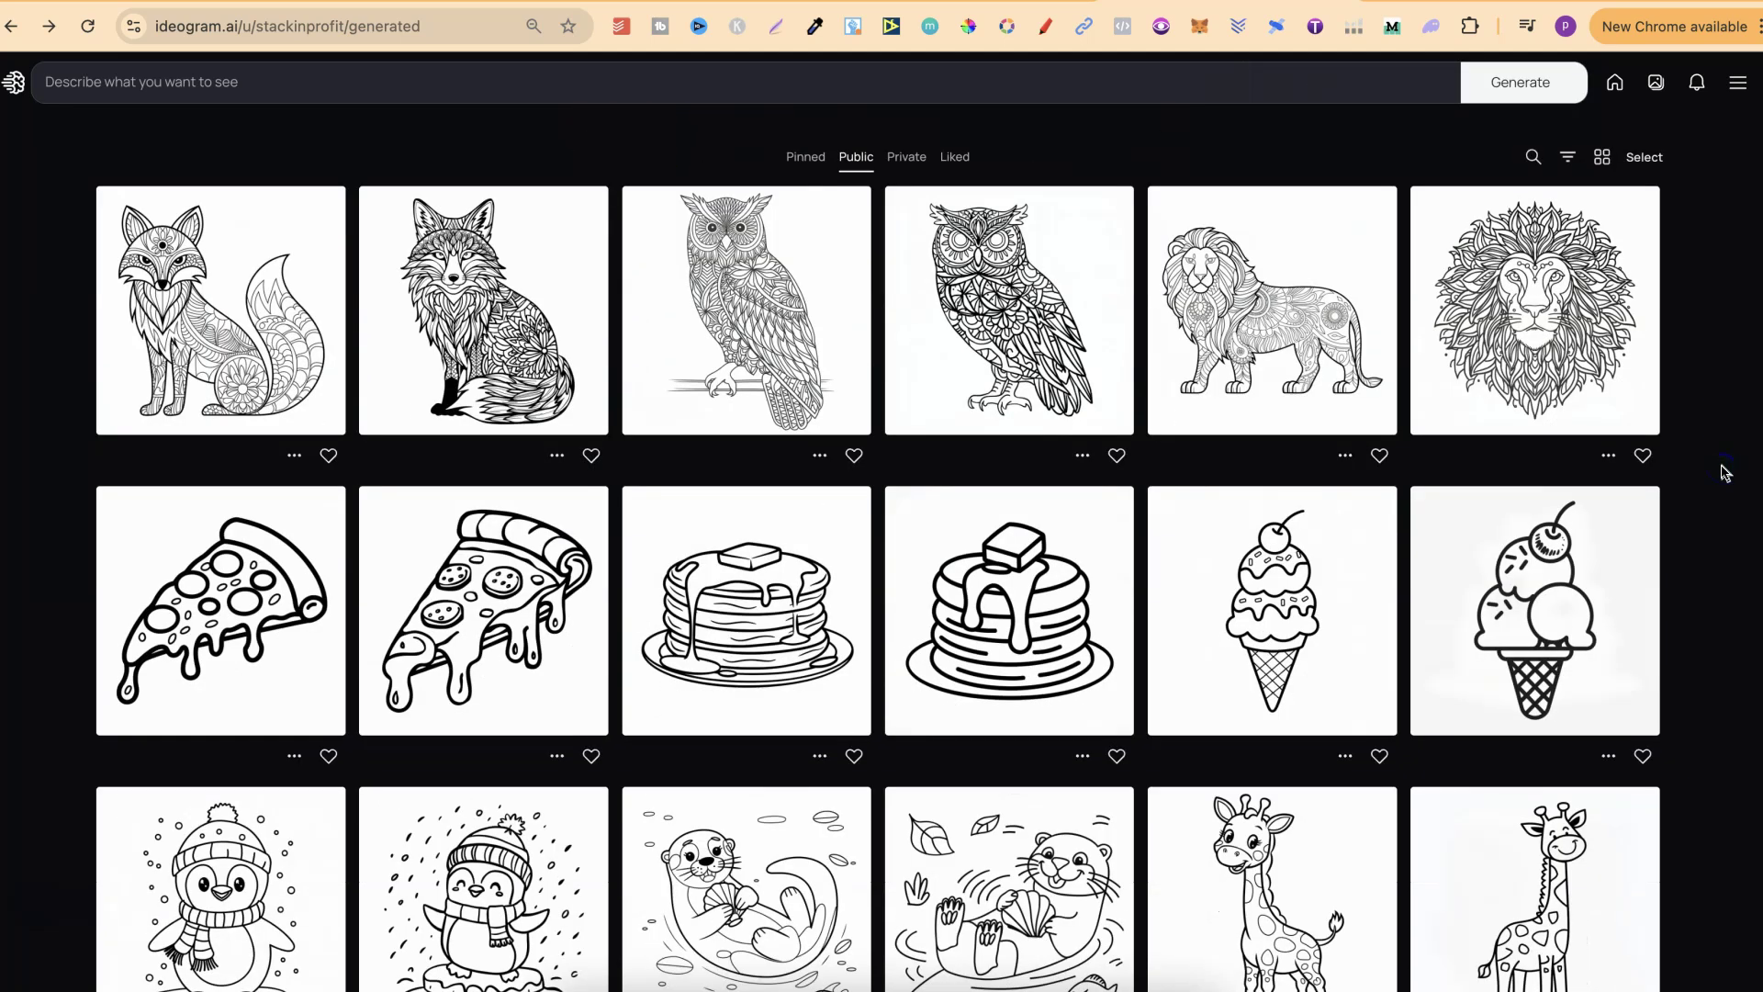
scroll(1724, 472, down, 5)
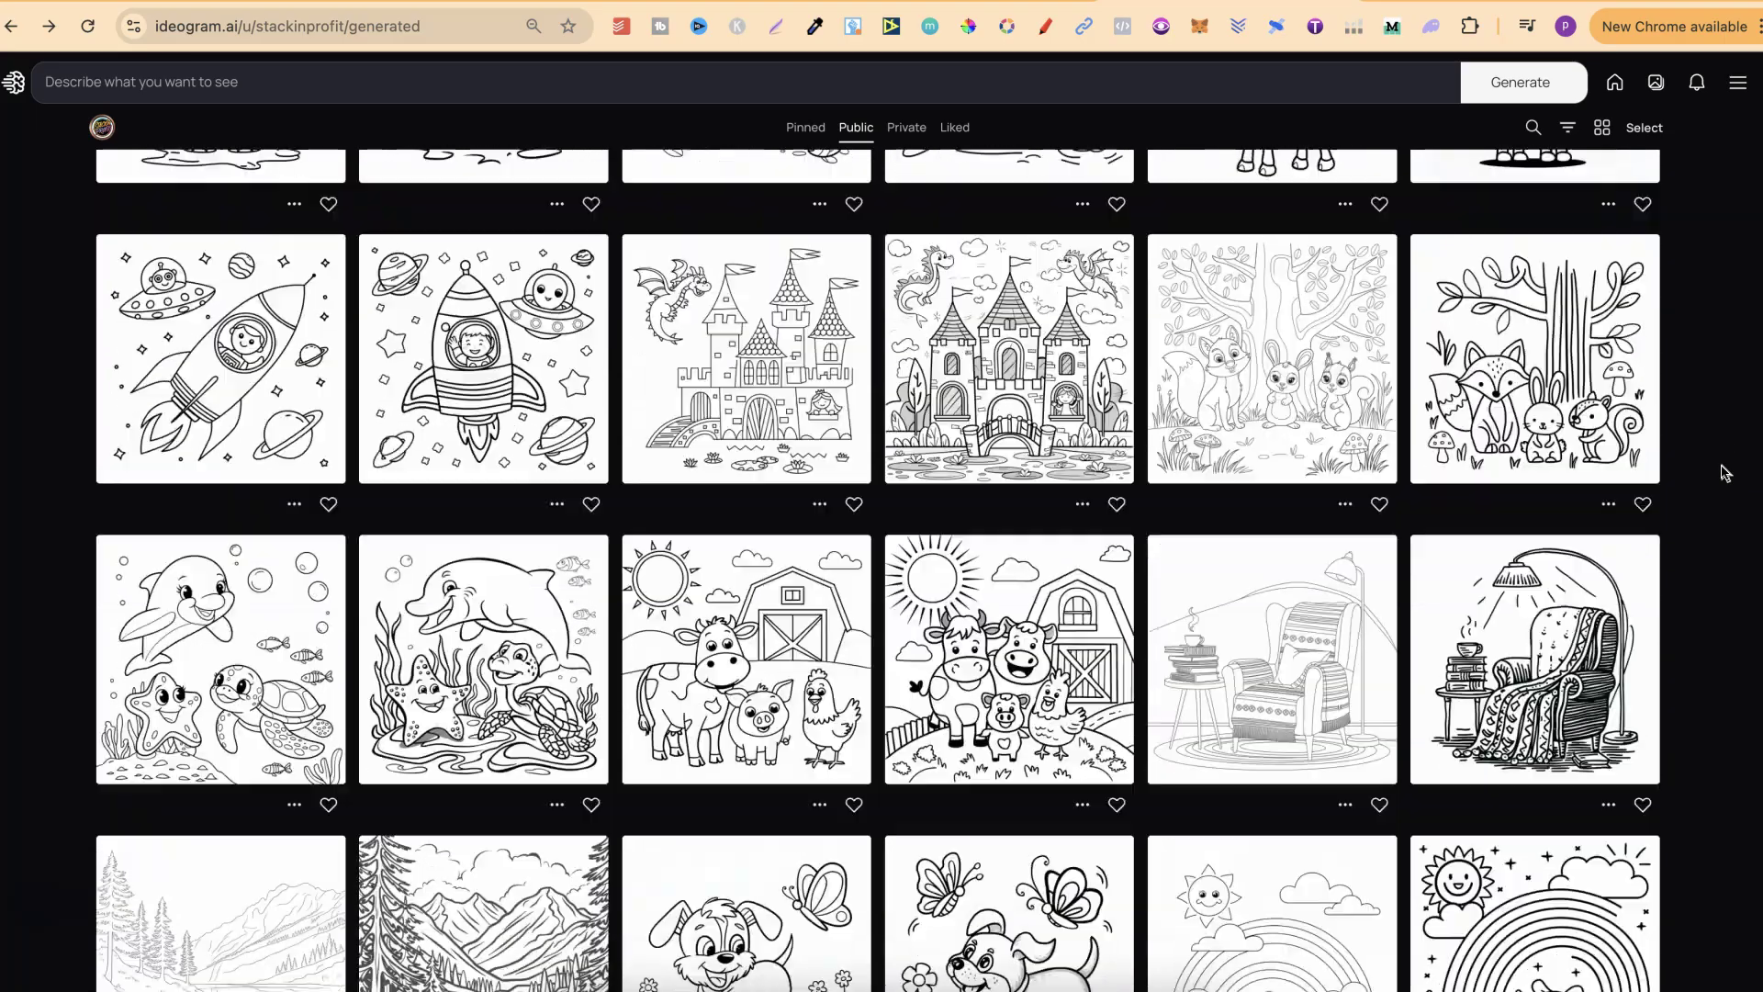
- Look over the paired landscape, puppy, rainbow, village, beach and cottage coloring pages, then return to the start of the gallery
scroll(1724, 472, down, 3)
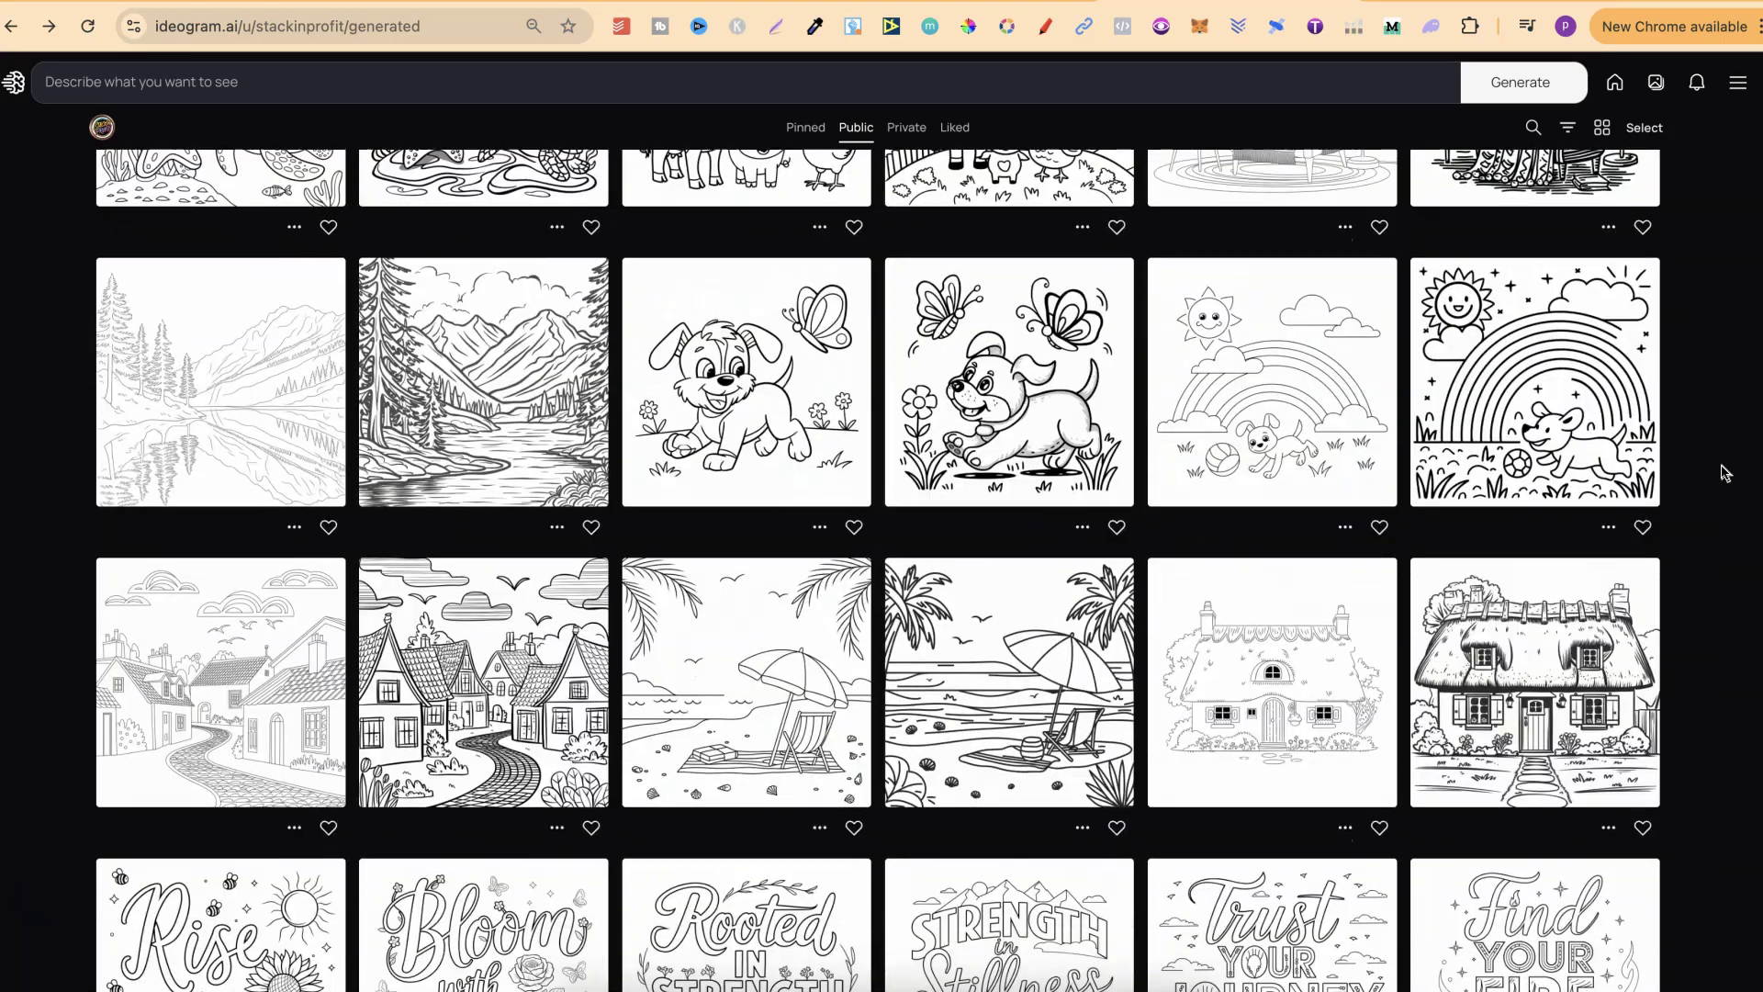
scroll(1724, 473, up, 20)
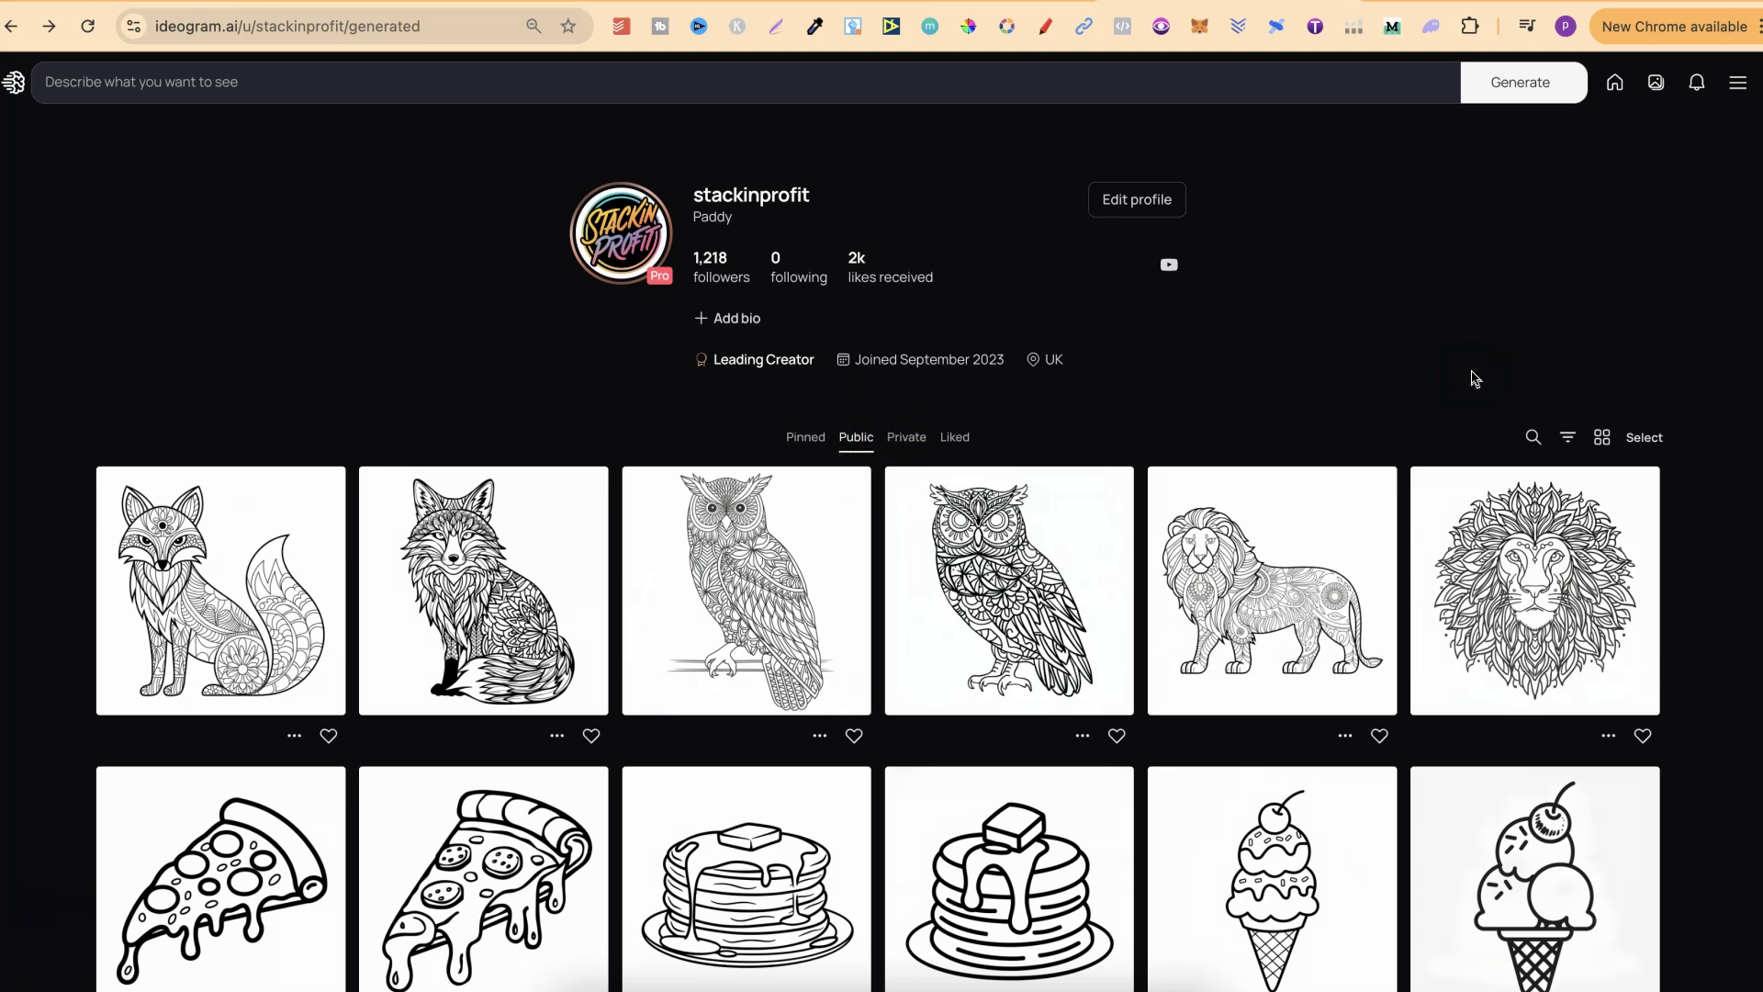
- Switch to the Gumroad page for The Ultimate Coloring Page Prompt Generator V2, highlight the 27th of September availability date, and return to the Ideogram gallery
click(1460, 2)
key(ctrl+Tab)
click(1519, 501)
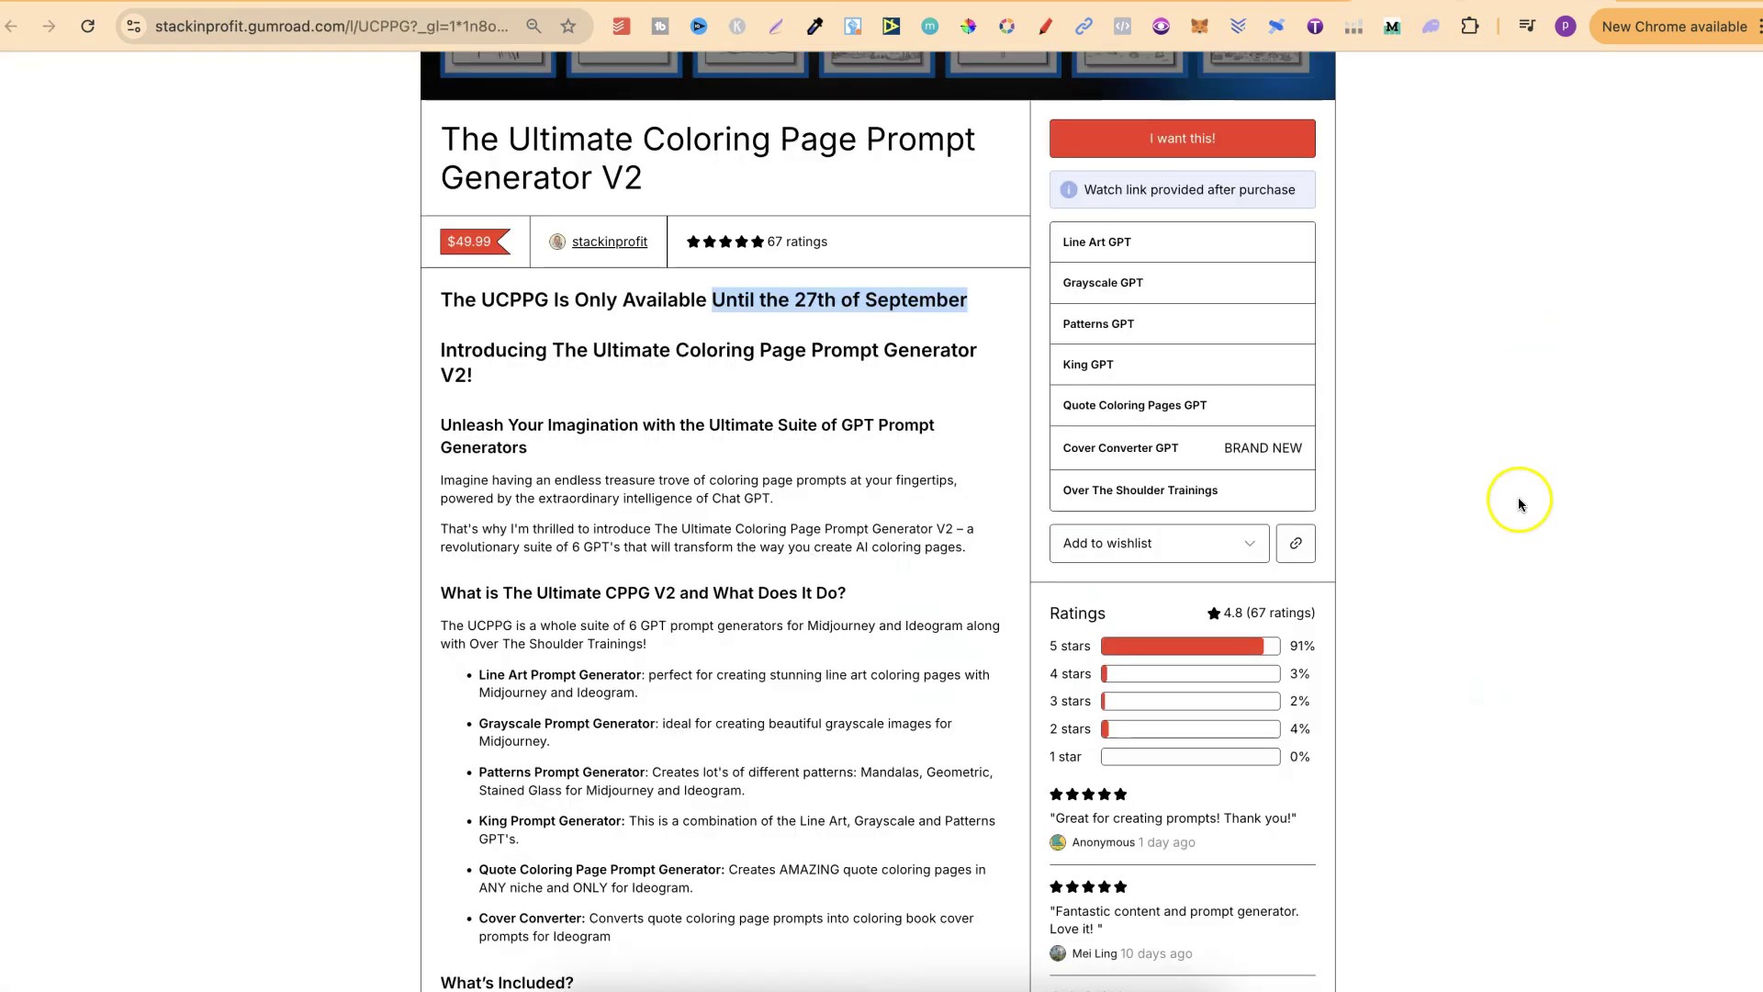
click(1517, 500)
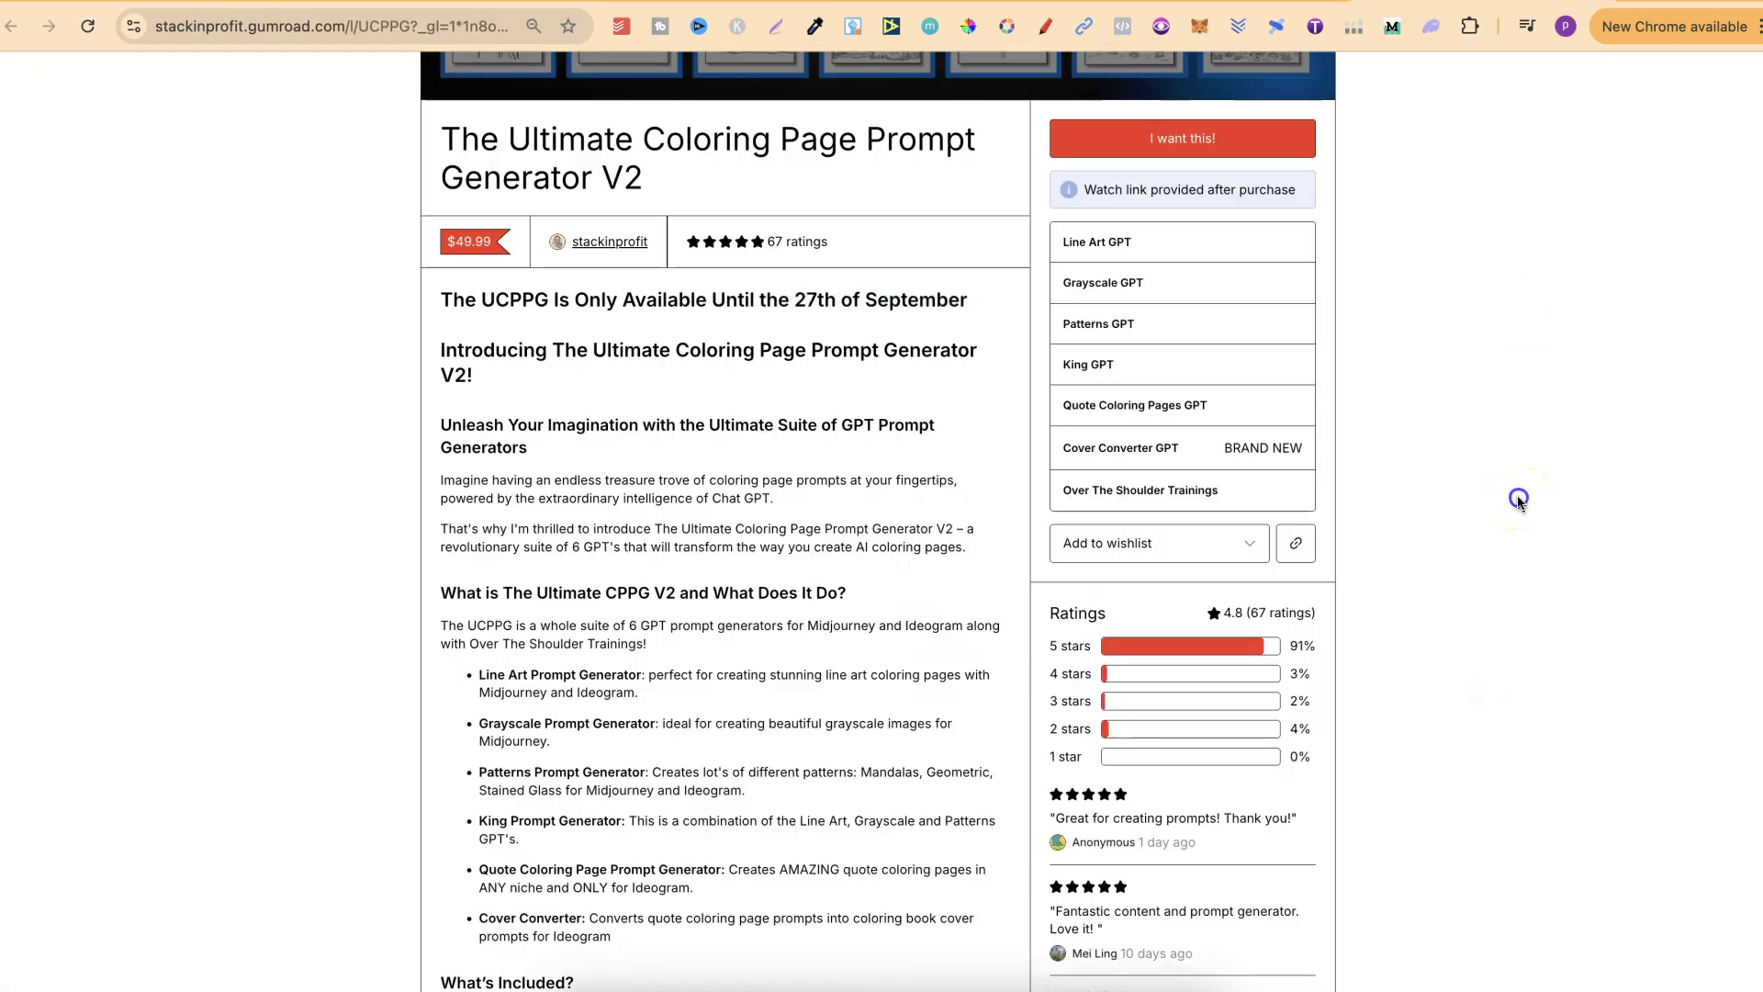
click(458, 143)
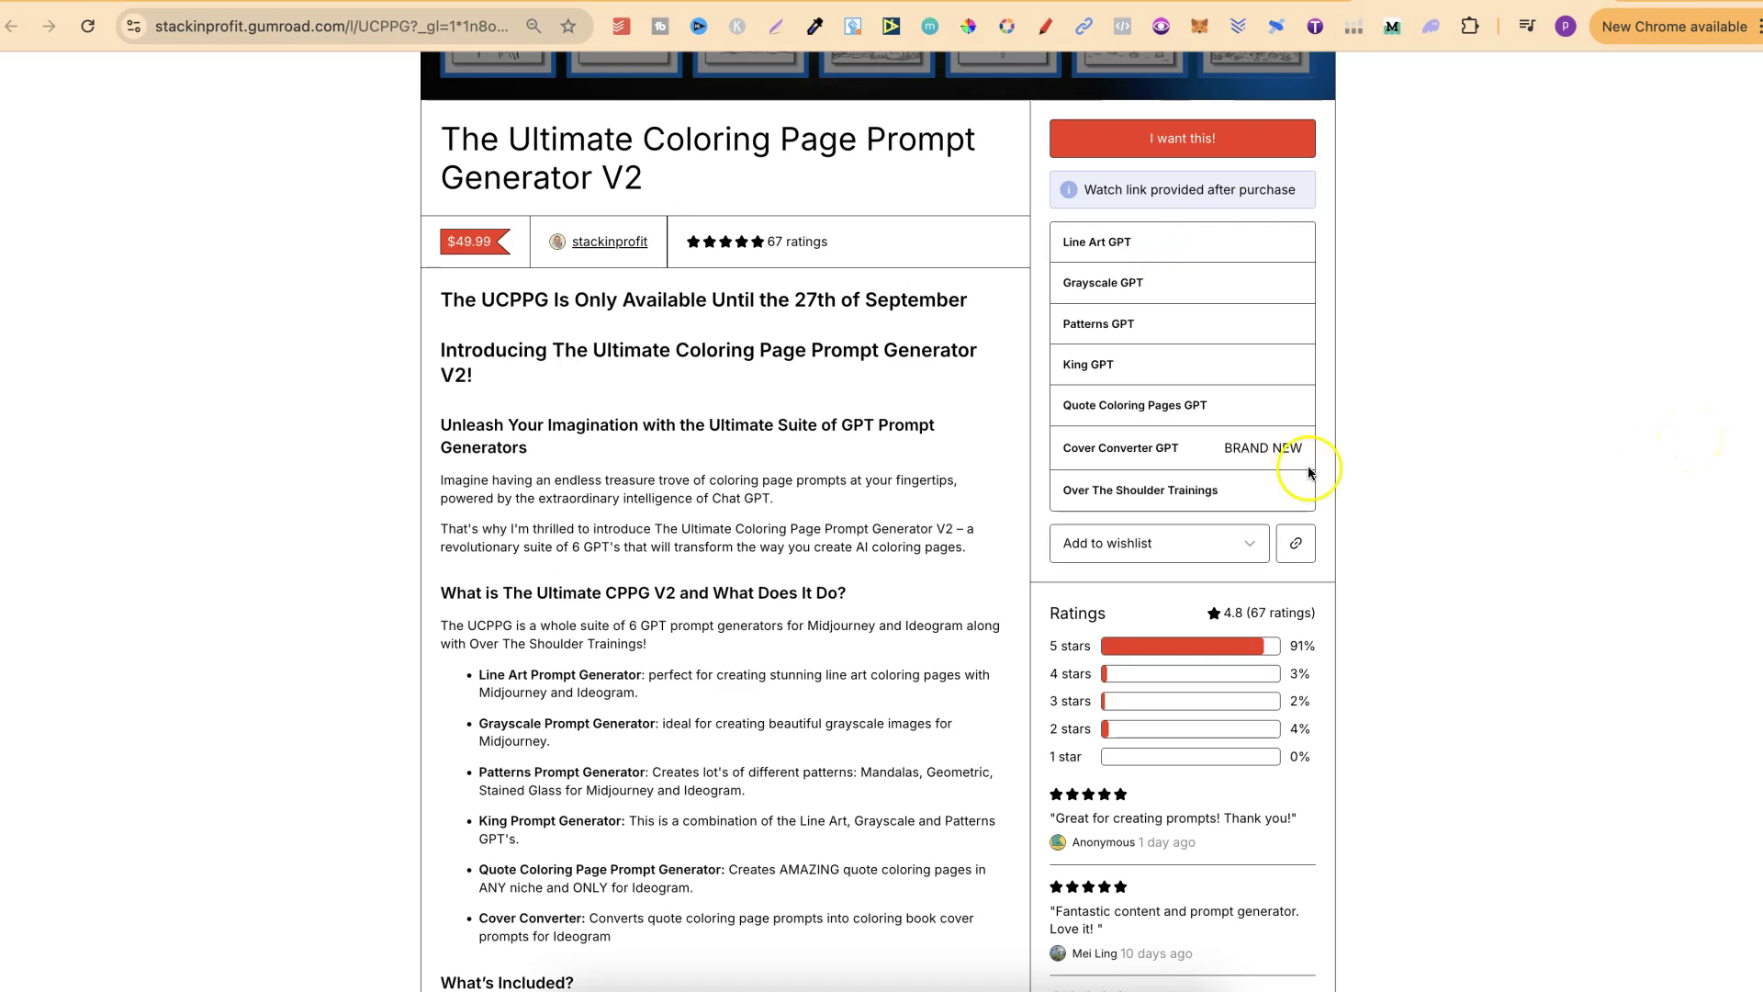
drag(792, 300, 964, 301)
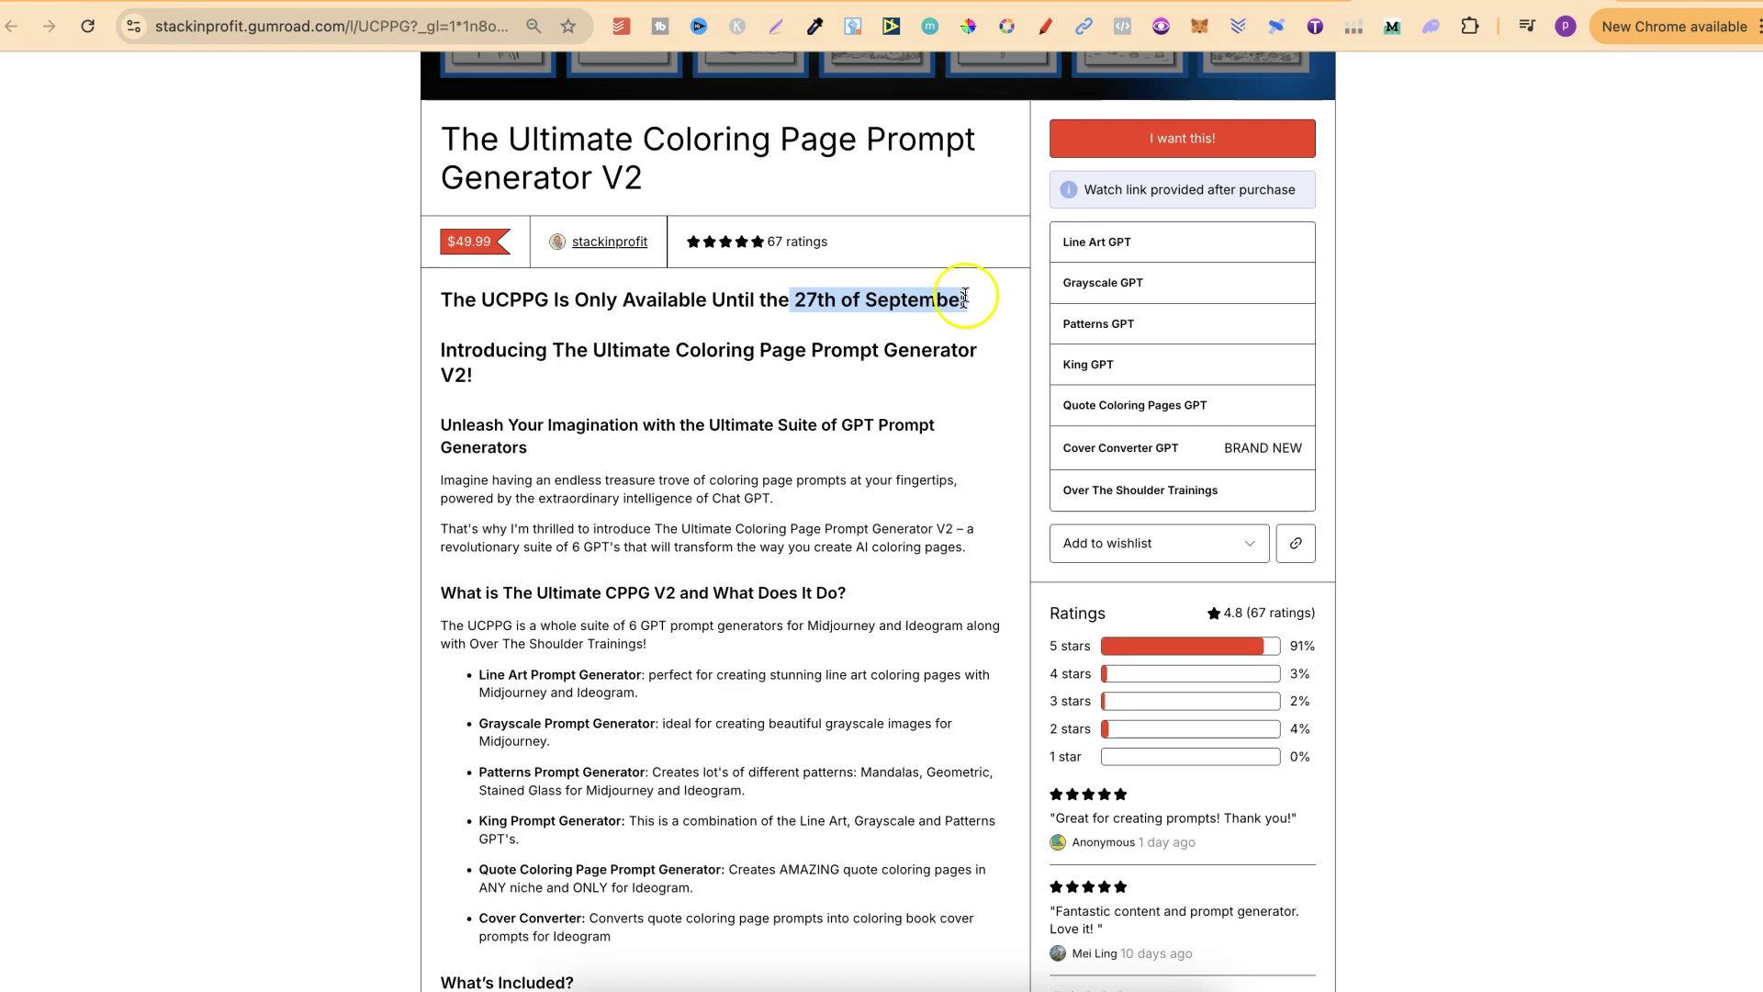
click(1217, 5)
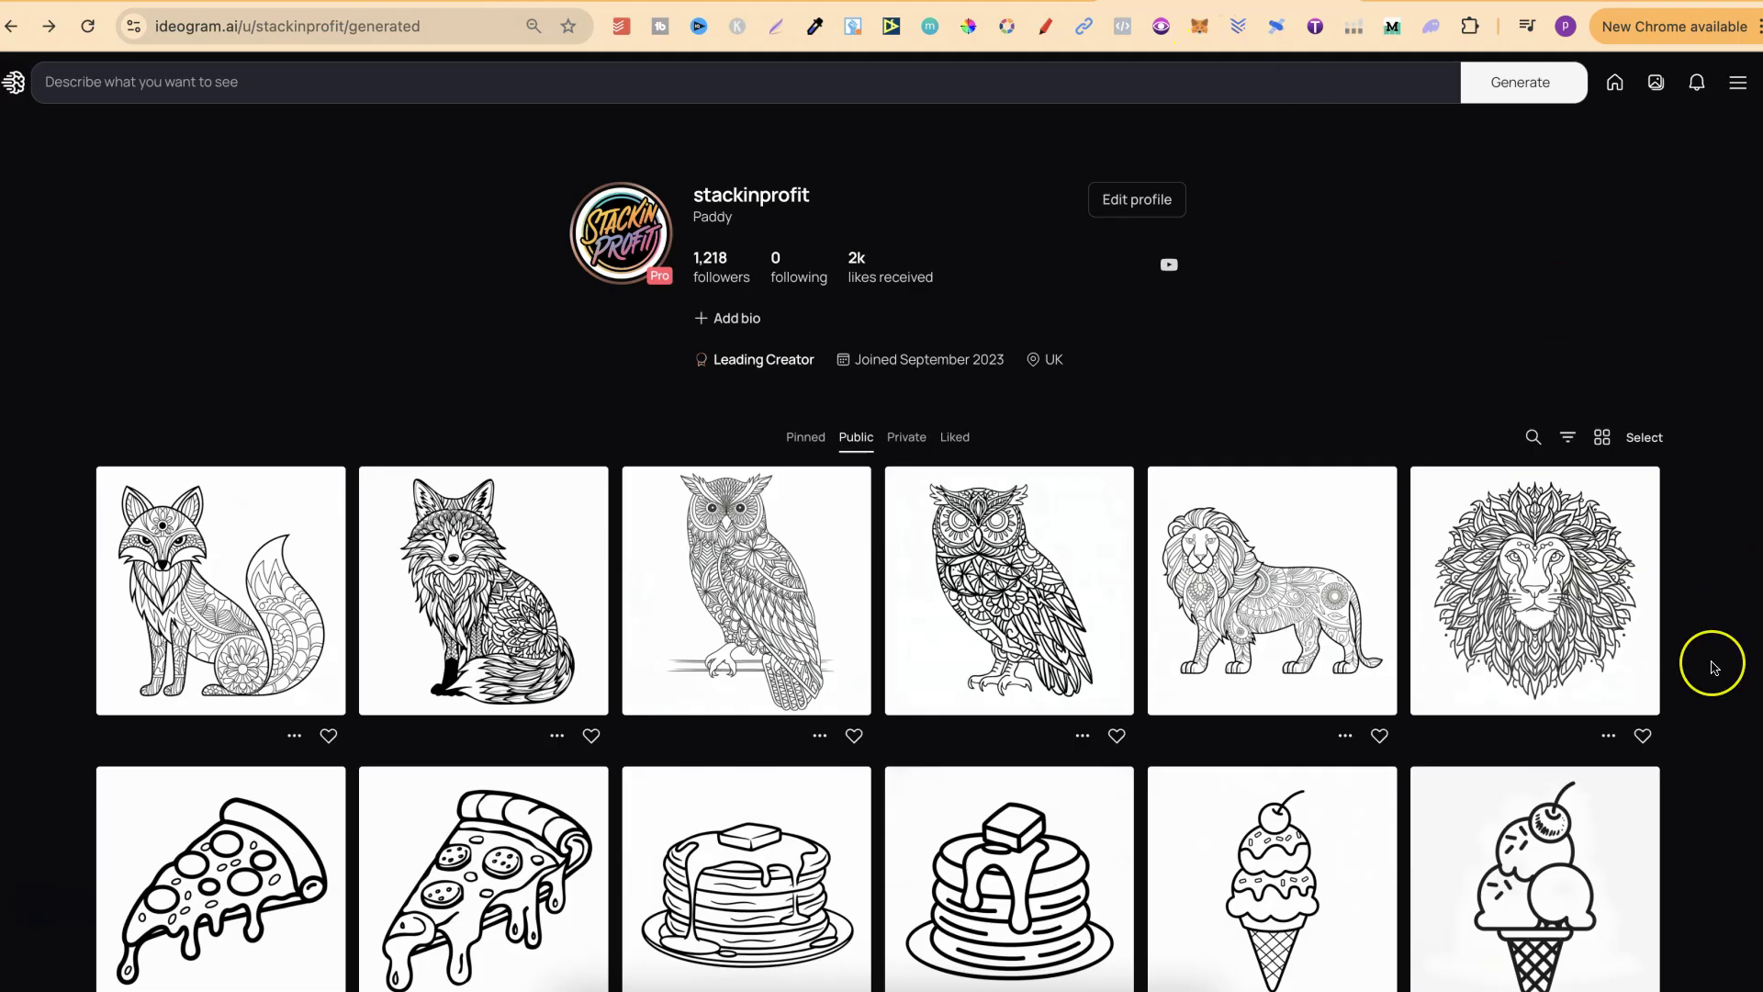
scroll(1713, 661, down, 2)
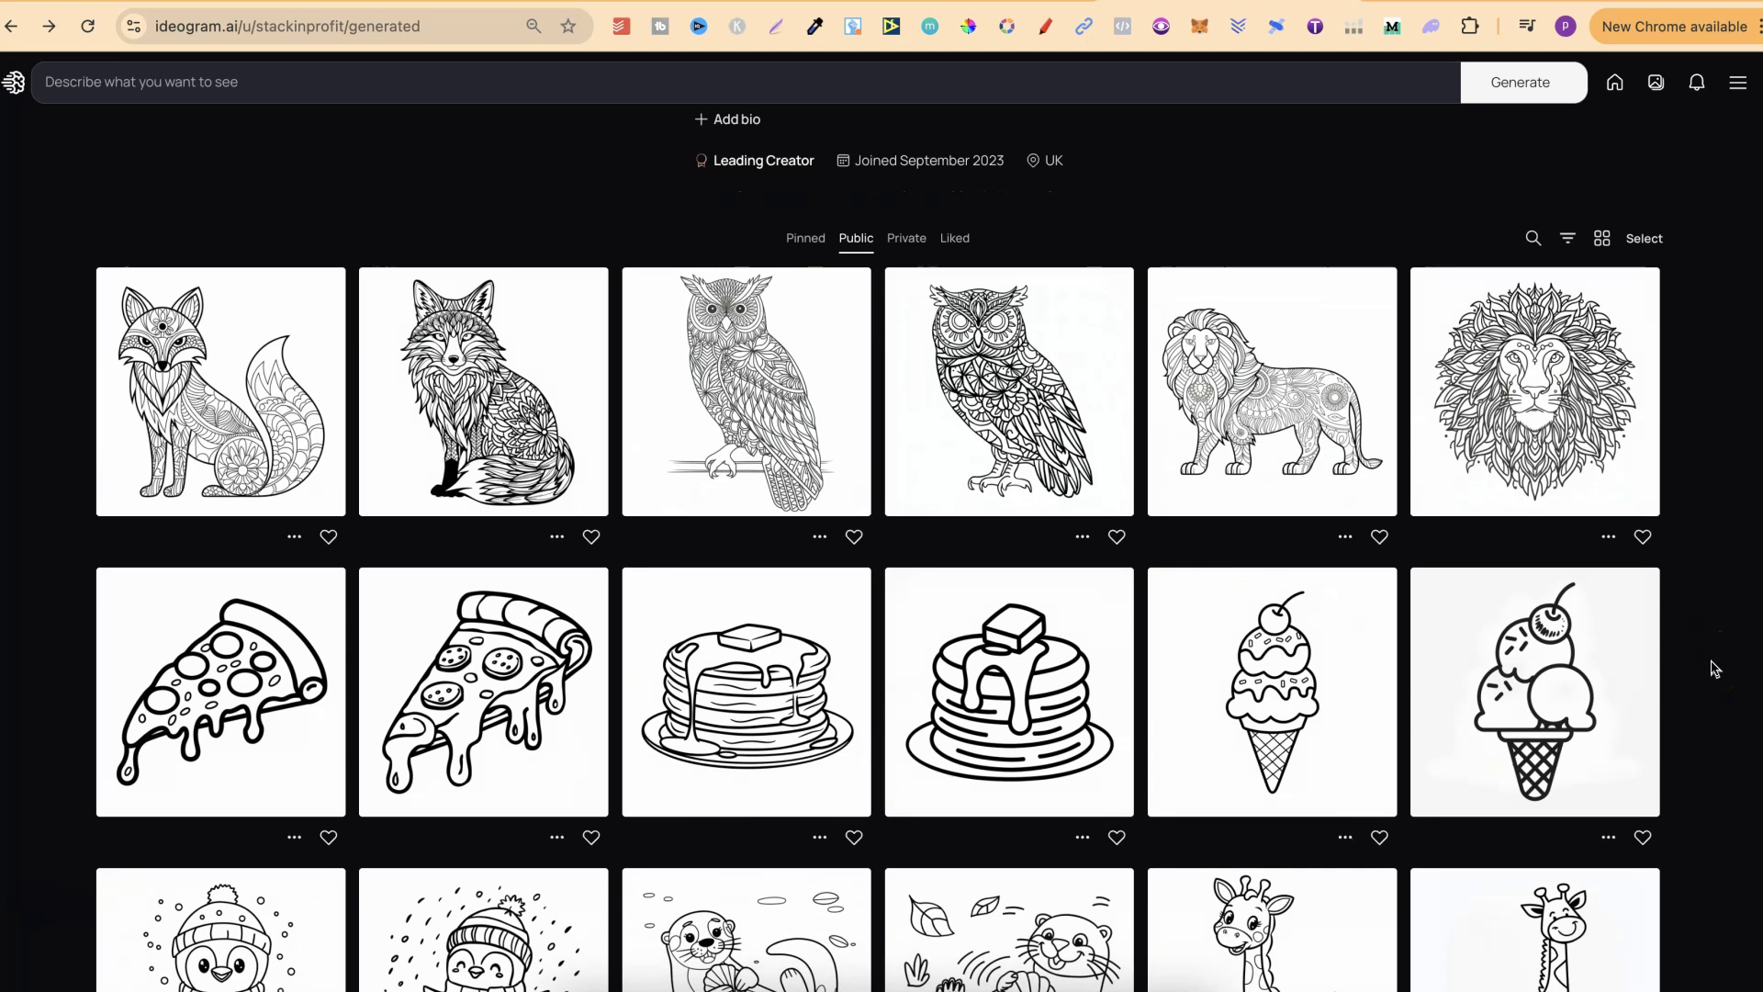